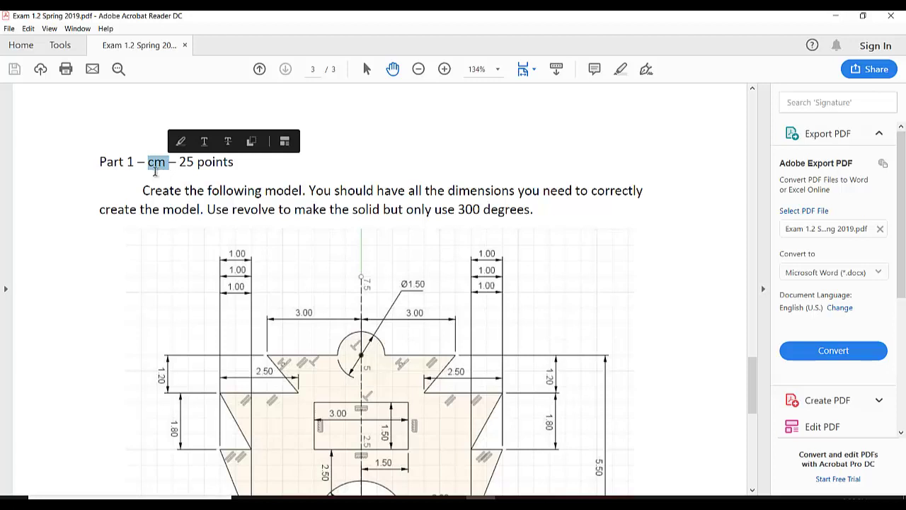
# Highlight the word "revolve" in the Part 1 instructions and examine the dimensioned sketch beneath them.
pyautogui.click(156, 178)
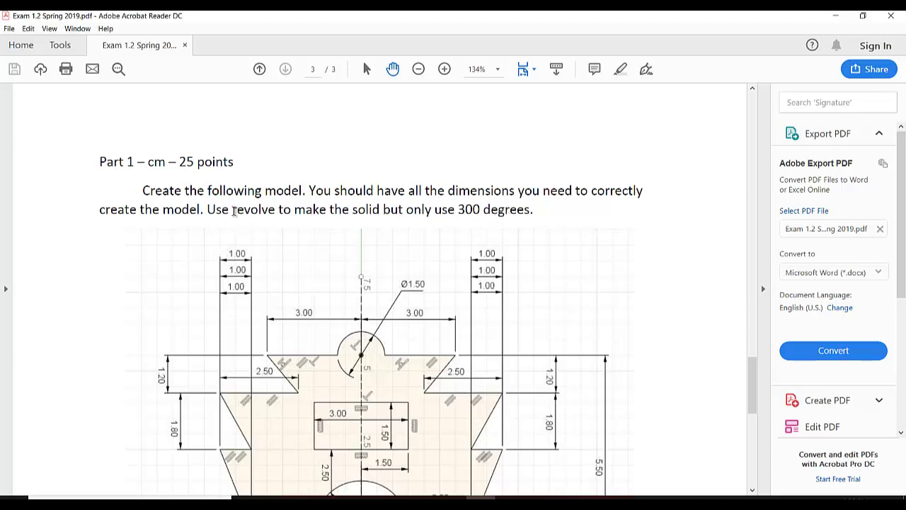
pyautogui.moveTo(233, 210); pyautogui.dragTo(285, 235)
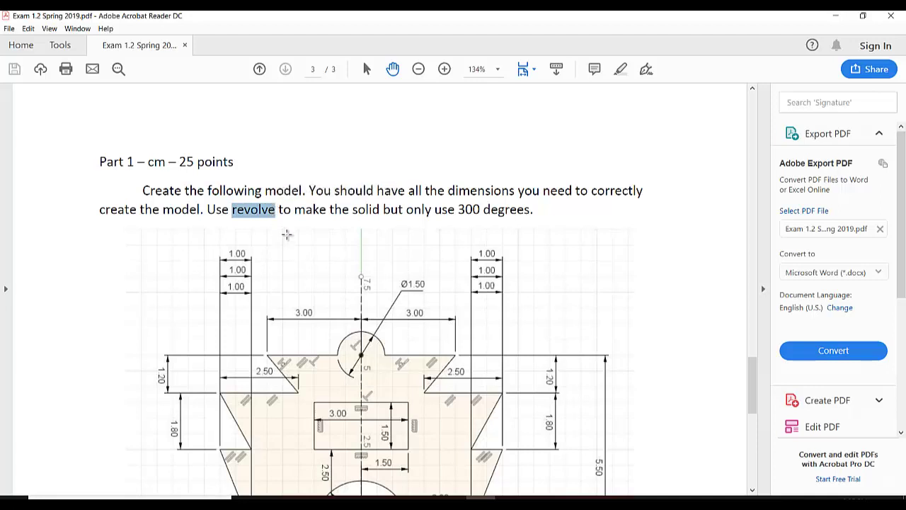
pyautogui.scroll(-1, 315, 241)
pyautogui.scroll(-1, 321, 249)
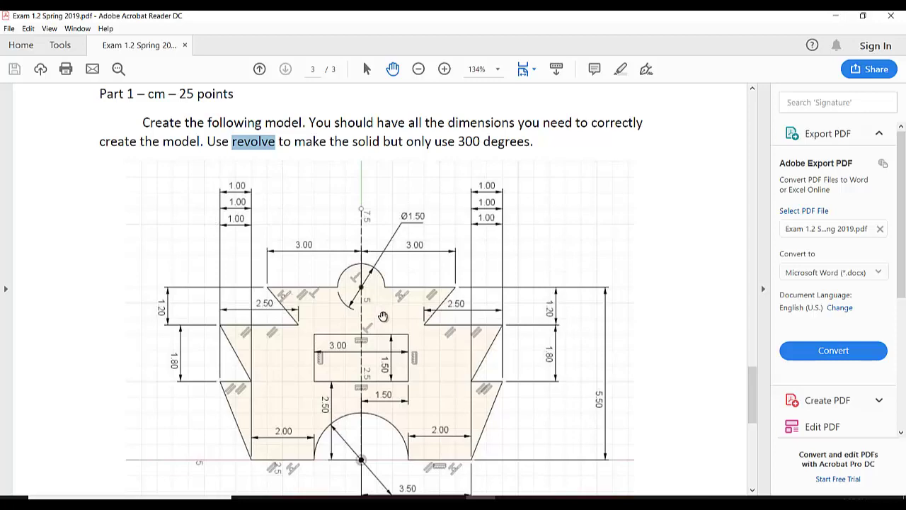
# Switch to Paint and draw a circle around the dot beside the axes, marking its starting point and labelling it 360.
pyautogui.hotkey('alt', 'Tab')
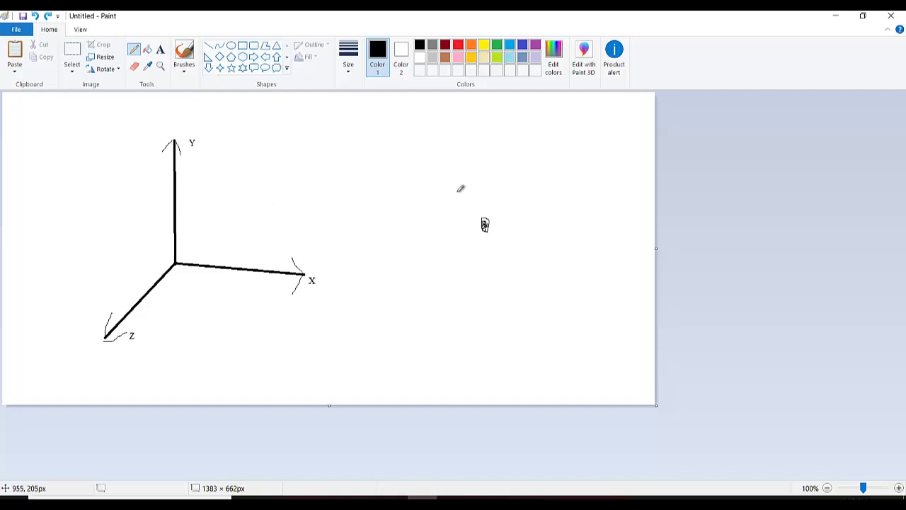
pyautogui.moveTo(482, 161)
pyautogui.mouseDown()
pyautogui.moveTo(470, 160)
pyautogui.moveTo(437, 263)
pyautogui.moveTo(545, 262)
pyautogui.moveTo(504, 165)
pyautogui.moveTo(480, 161)
pyautogui.mouseUp()
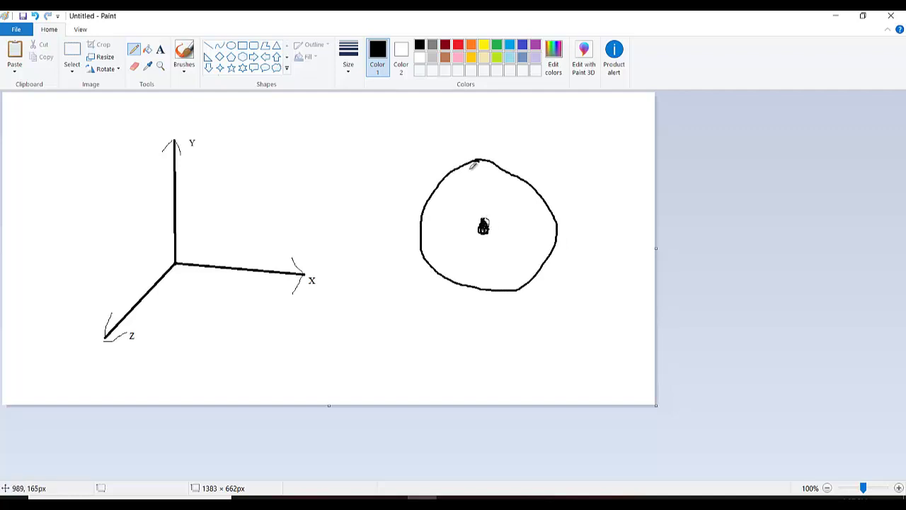
pyautogui.moveTo(465, 162)
pyautogui.mouseDown()
pyautogui.moveTo(441, 188)
pyautogui.moveTo(425, 242)
pyautogui.moveTo(447, 270)
pyautogui.moveTo(498, 285)
pyautogui.moveTo(539, 268)
pyautogui.moveTo(564, 215)
pyautogui.moveTo(537, 183)
pyautogui.moveTo(484, 166)
pyautogui.moveTo(453, 178)
pyautogui.moveTo(483, 166)
pyautogui.mouseUp()
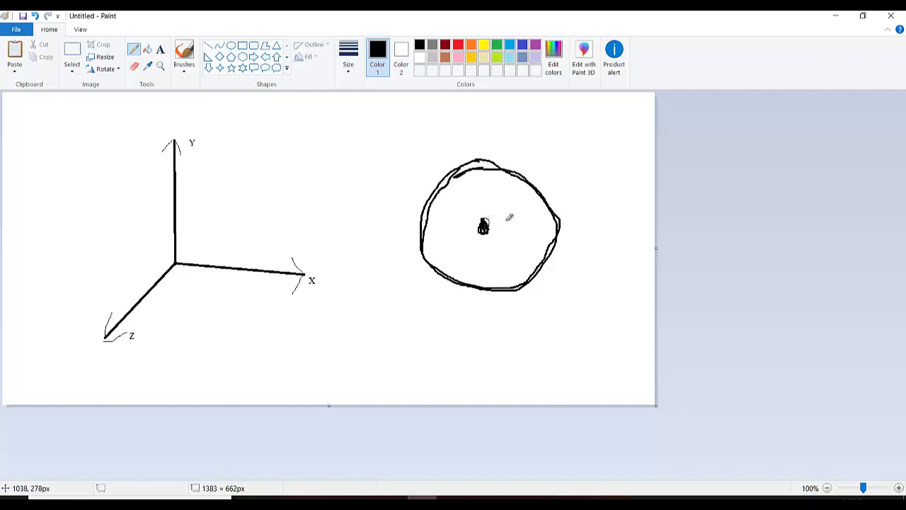
pyautogui.moveTo(451, 192)
pyautogui.mouseDown()
pyautogui.moveTo(462, 202)
pyautogui.moveTo(455, 214)
pyautogui.mouseUp()
pyautogui.moveTo(476, 181)
pyautogui.mouseDown()
pyautogui.moveTo(474, 204)
pyautogui.moveTo(482, 199)
pyautogui.mouseUp()
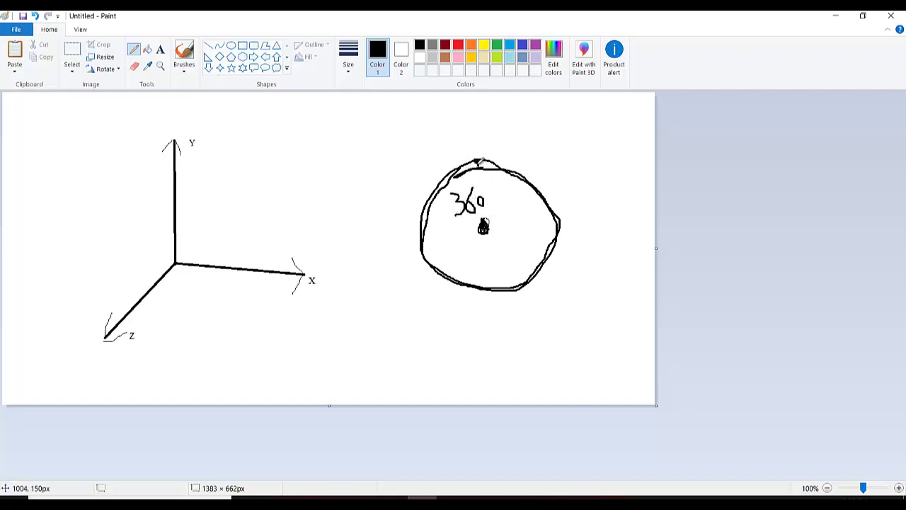
pyautogui.moveTo(476, 162)
pyautogui.mouseDown()
pyautogui.moveTo(464, 160)
pyautogui.moveTo(425, 242)
pyautogui.moveTo(445, 269)
pyautogui.moveTo(523, 282)
pyautogui.moveTo(561, 232)
pyautogui.moveTo(534, 181)
pyautogui.moveTo(482, 158)
pyautogui.mouseUp()
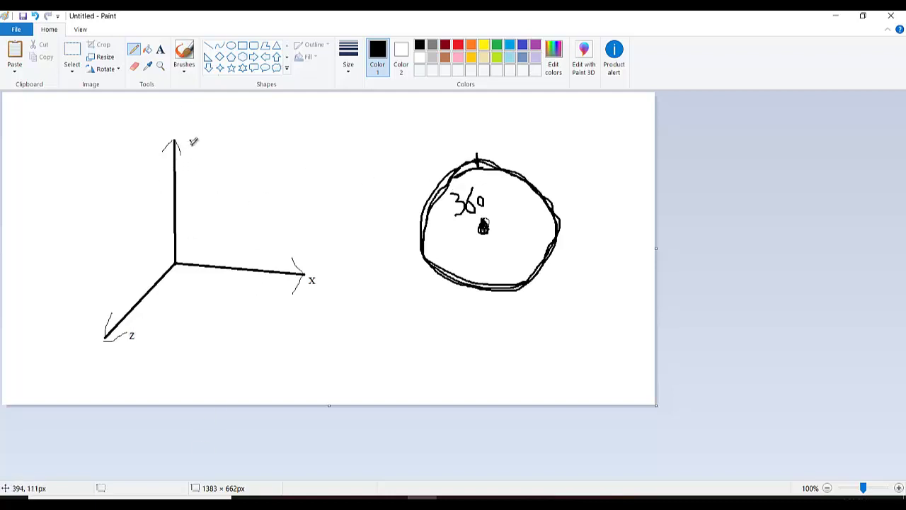
# Draw a rectangle between the X and Y axes, and undo the drawing.
pyautogui.moveTo(188, 139); pyautogui.dragTo(192, 145)
pyautogui.moveTo(196, 139)
pyautogui.mouseDown()
pyautogui.moveTo(189, 148)
pyautogui.moveTo(272, 163)
pyautogui.moveTo(264, 267)
pyautogui.mouseUp()
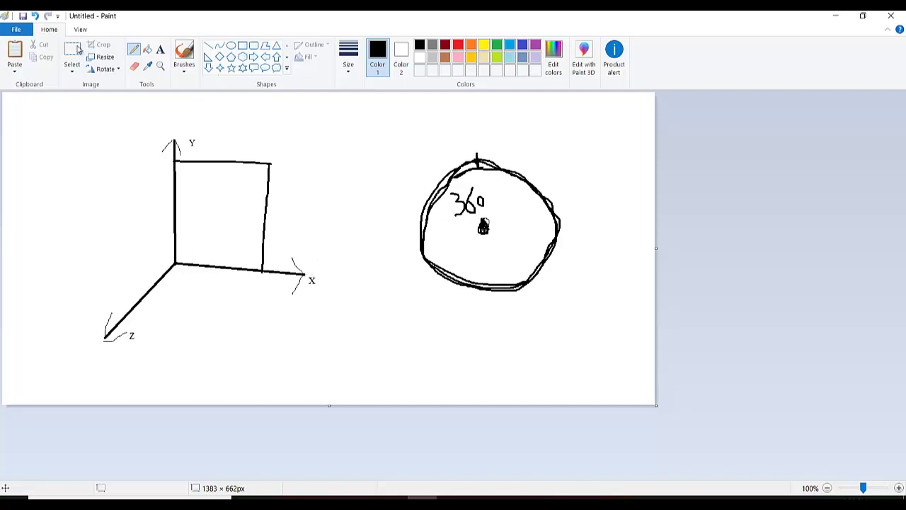
pyautogui.click(35, 16)
pyautogui.click(35, 15)
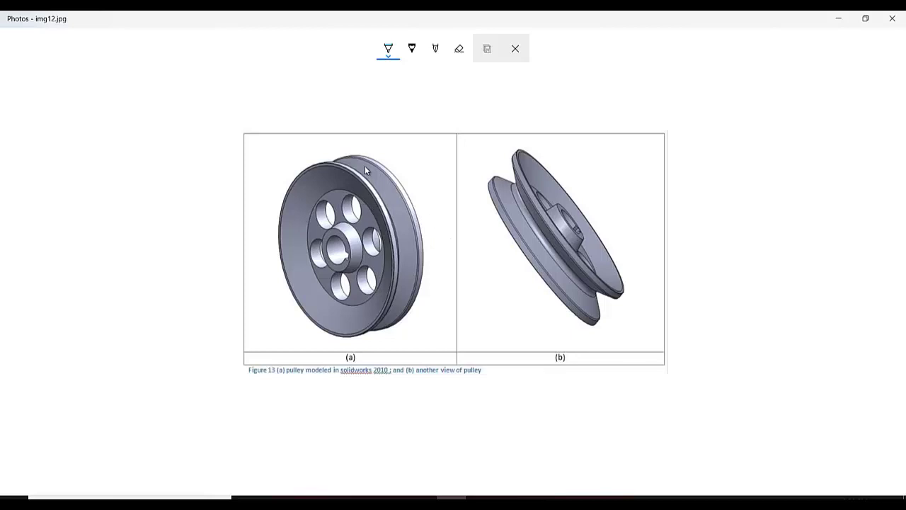
# On the pulley photo, draw an arrow to the rim in view (a) and trace the grooved cross-section over view (b).
pyautogui.moveTo(448, 331)
pyautogui.mouseDown()
pyautogui.moveTo(417, 298)
pyautogui.moveTo(425, 312)
pyautogui.moveTo(437, 292)
pyautogui.mouseUp()
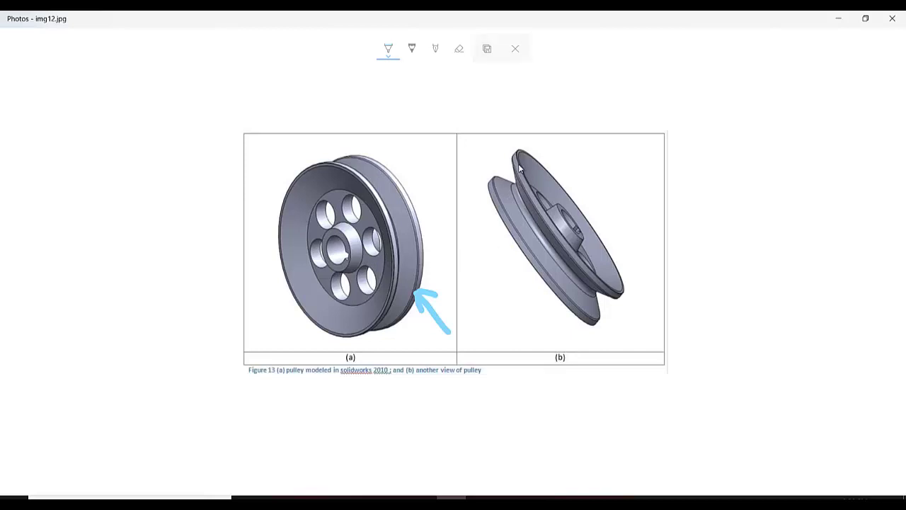
pyautogui.moveTo(519, 165)
pyautogui.mouseDown()
pyautogui.moveTo(520, 186)
pyautogui.moveTo(473, 194)
pyautogui.moveTo(506, 243)
pyautogui.mouseUp()
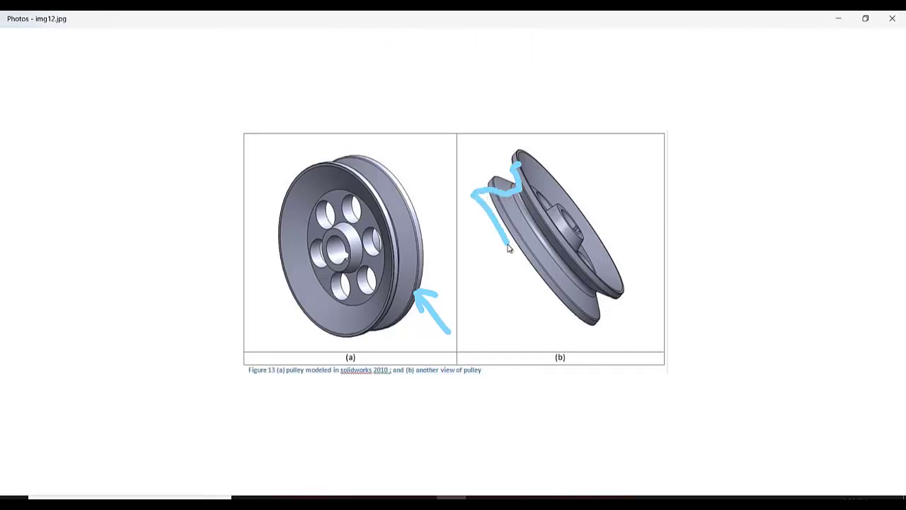
pyautogui.moveTo(524, 168); pyautogui.dragTo(542, 205)
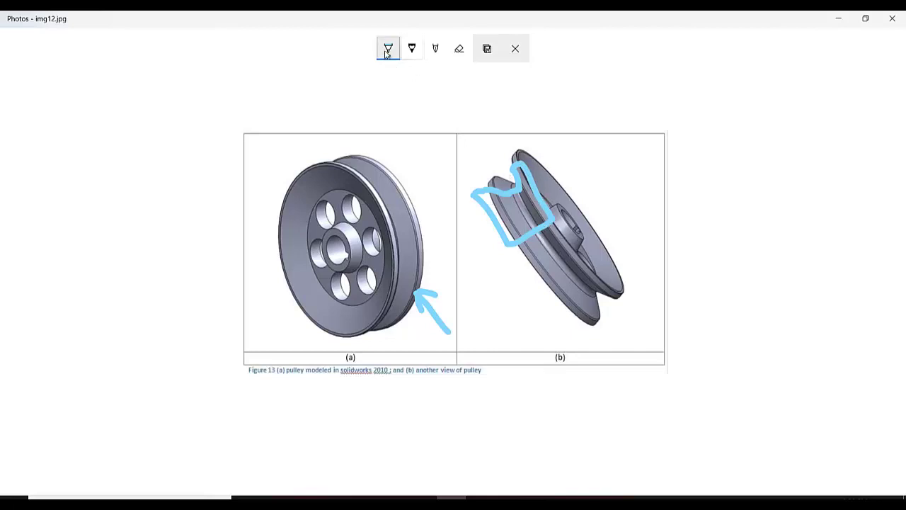
pyautogui.moveTo(510, 247)
pyautogui.mouseDown()
pyautogui.moveTo(564, 315)
pyautogui.moveTo(564, 287)
pyautogui.moveTo(582, 274)
pyautogui.moveTo(595, 281)
pyautogui.mouseUp()
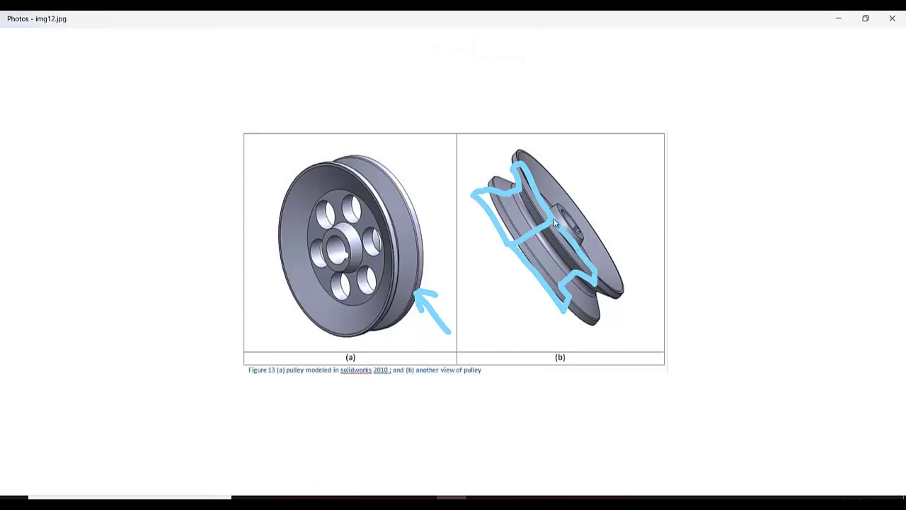
# Draw the axis of revolution through the traced section in view (b) and circle the half profile above it.
pyautogui.moveTo(550, 222); pyautogui.dragTo(635, 181)
pyautogui.moveTo(551, 222); pyautogui.dragTo(474, 276)
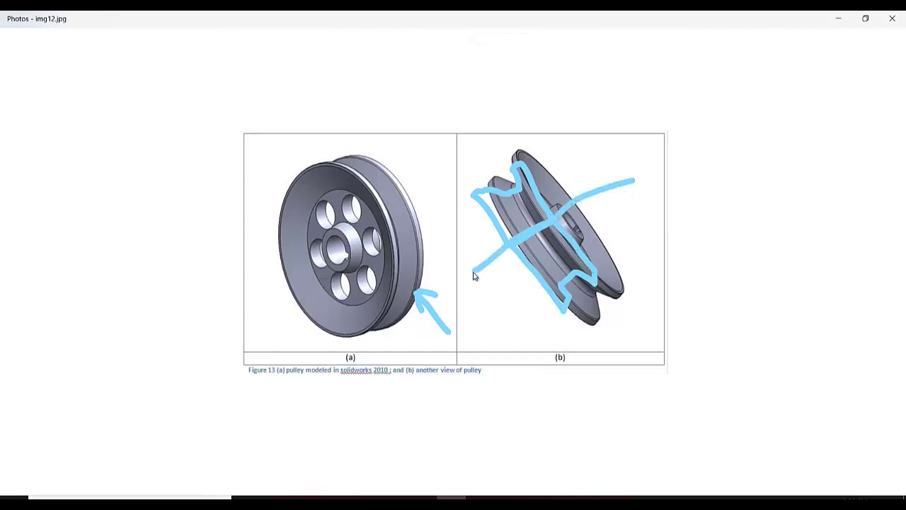
pyautogui.moveTo(533, 145)
pyautogui.mouseDown()
pyautogui.moveTo(488, 147)
pyautogui.moveTo(486, 242)
pyautogui.moveTo(563, 212)
pyautogui.moveTo(524, 150)
pyautogui.moveTo(513, 151)
pyautogui.mouseUp()
pyautogui.moveTo(616, 178); pyautogui.dragTo(595, 191)
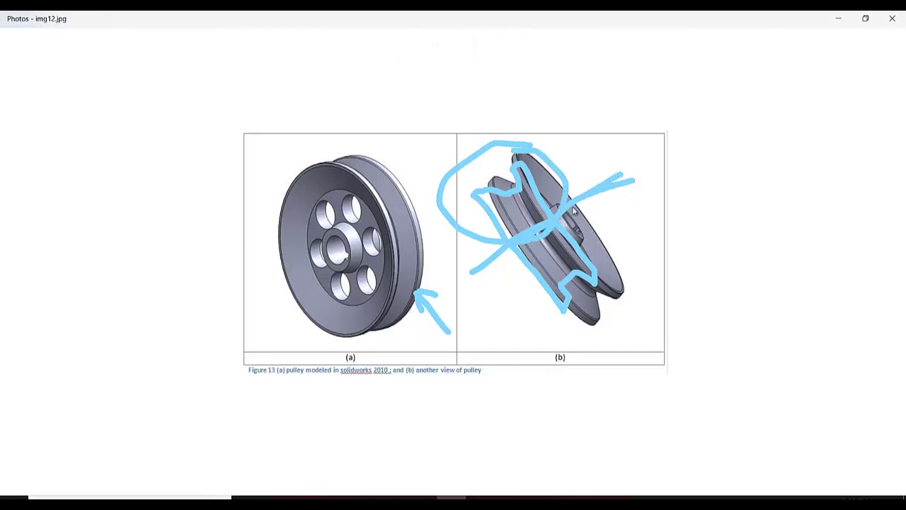
pyautogui.moveTo(457, 280); pyautogui.dragTo(629, 180)
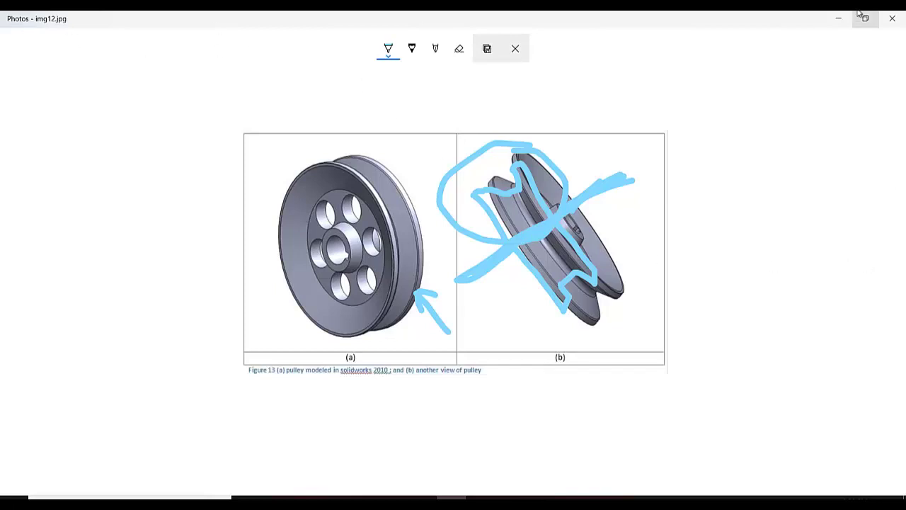
# Leave the pulley photo and open the downloaded Pulley Cross-Section image from the browser's downloads list.
pyautogui.click(895, 26)
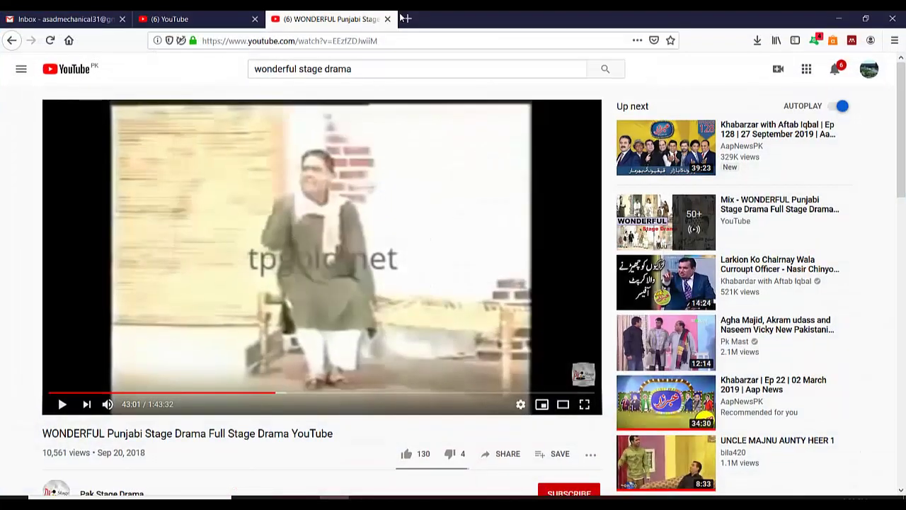
pyautogui.click(406, 19)
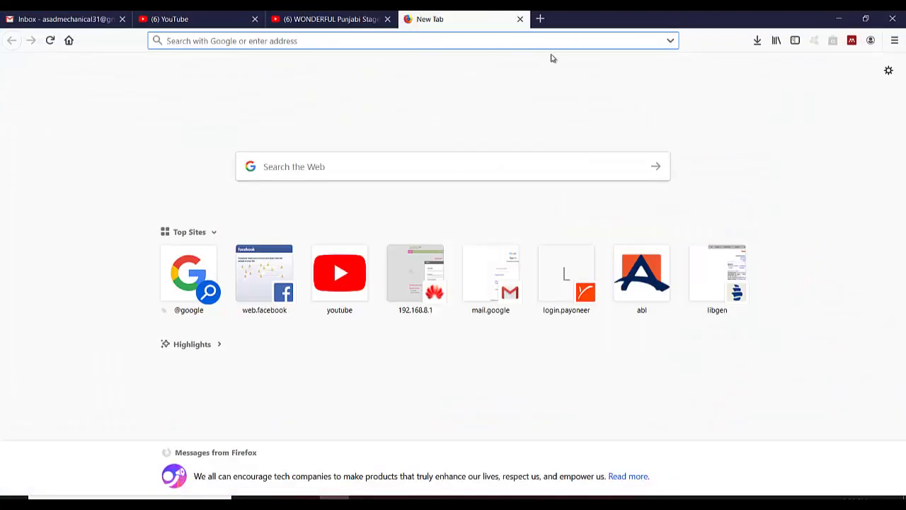
pyautogui.click(779, 41)
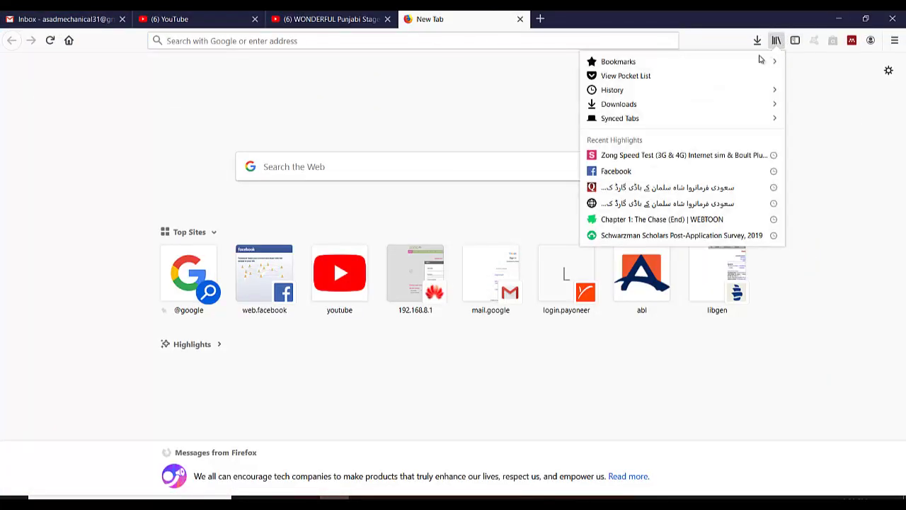
pyautogui.click(685, 107)
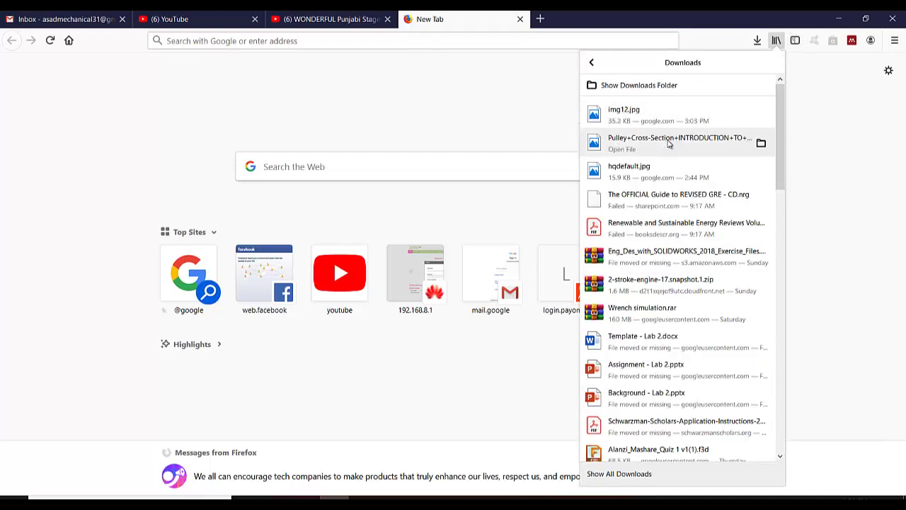
pyautogui.click(667, 141)
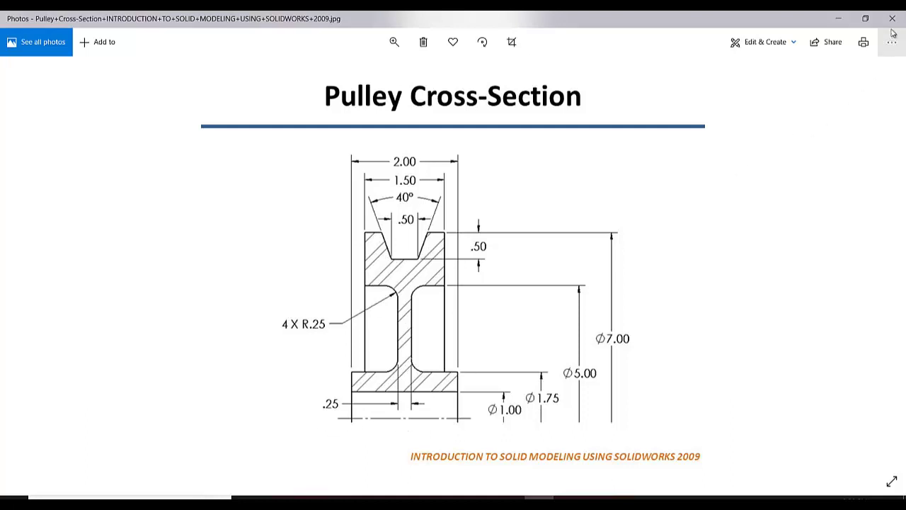
# Switch to Paint, sketch a notched pulley profile above the X axis, retrace the axis, and draw a rectangle beside the profile.
pyautogui.click(438, 495)
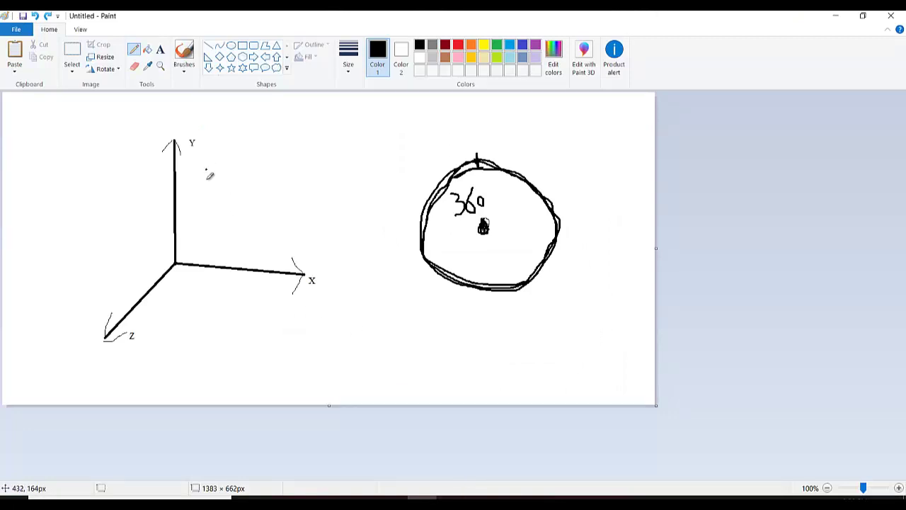
pyautogui.moveTo(207, 171); pyautogui.dragTo(209, 204)
pyautogui.moveTo(206, 171)
pyautogui.mouseDown()
pyautogui.moveTo(246, 191)
pyautogui.moveTo(245, 172)
pyautogui.moveTo(266, 164)
pyautogui.moveTo(264, 235)
pyautogui.moveTo(227, 243)
pyautogui.moveTo(214, 199)
pyautogui.moveTo(212, 241)
pyautogui.moveTo(227, 263)
pyautogui.moveTo(304, 275)
pyautogui.mouseUp()
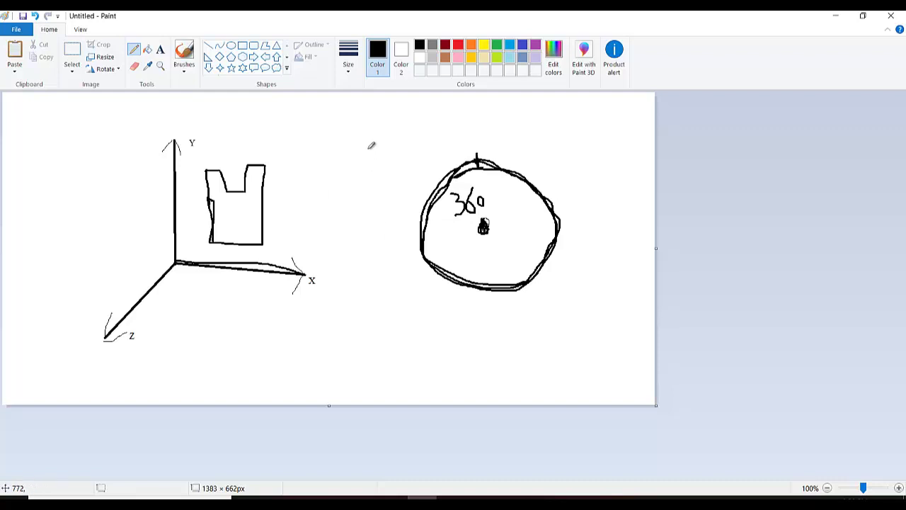
pyautogui.moveTo(293, 139)
pyautogui.mouseDown()
pyautogui.moveTo(401, 143)
pyautogui.moveTo(376, 211)
pyautogui.moveTo(319, 211)
pyautogui.moveTo(290, 132)
pyautogui.moveTo(316, 140)
pyautogui.mouseUp()
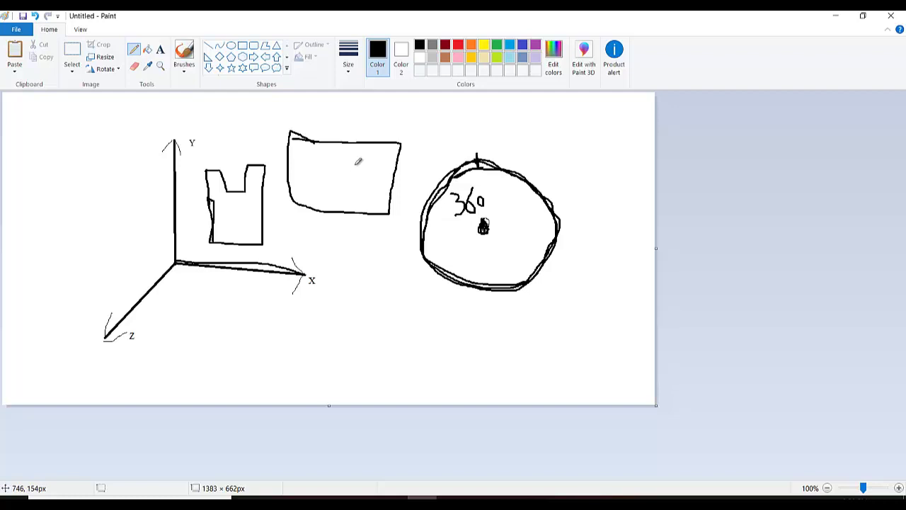
# Switch to the exam PDF and compare the dimensioned Part 1 sketch with the picture of the revolved model.
pyautogui.click(825, 20)
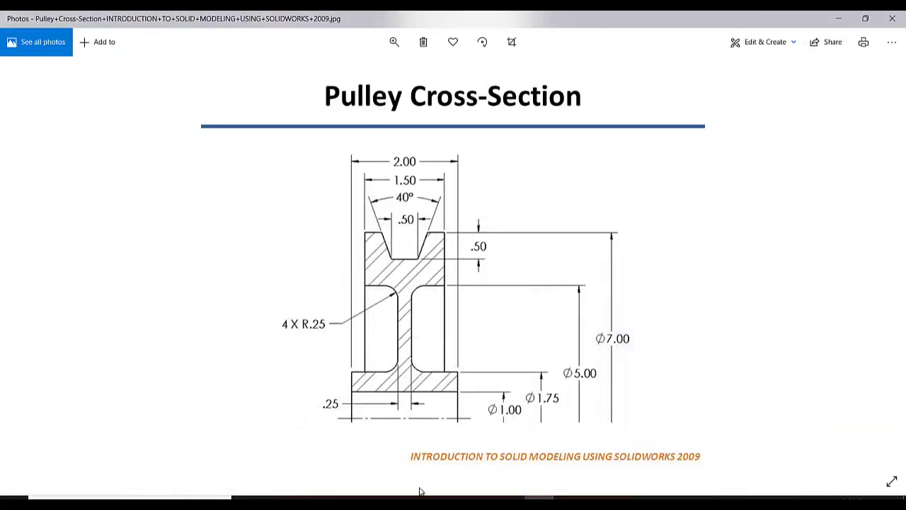
pyautogui.click(451, 497)
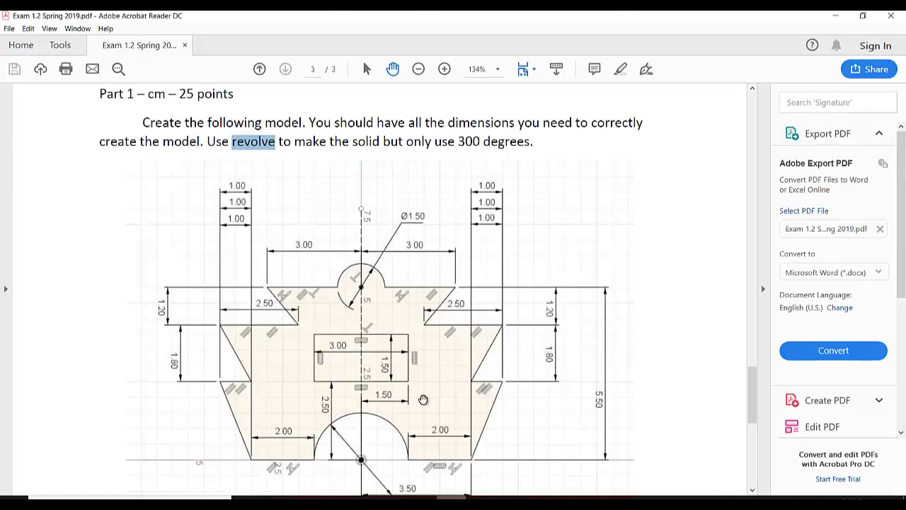
pyautogui.scroll(-3, 394, 285)
pyautogui.scroll(2, 395, 286)
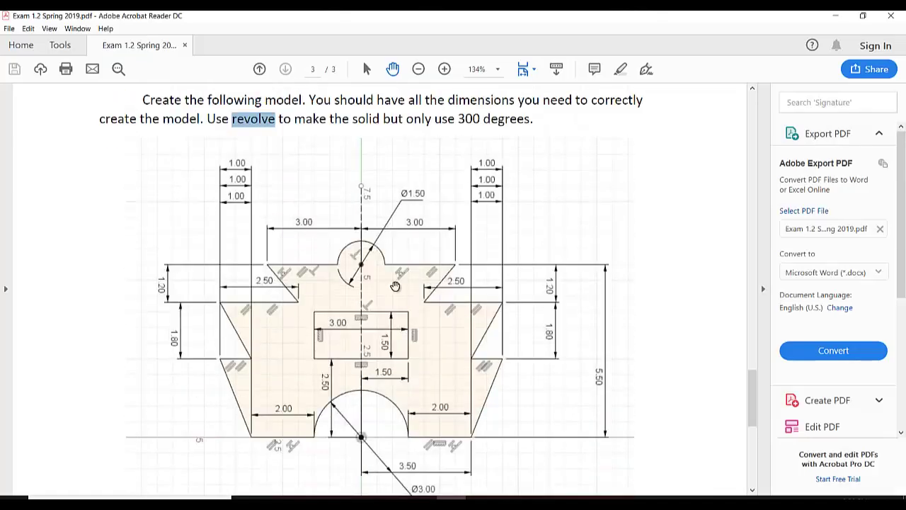
pyautogui.scroll(-10, 394, 285)
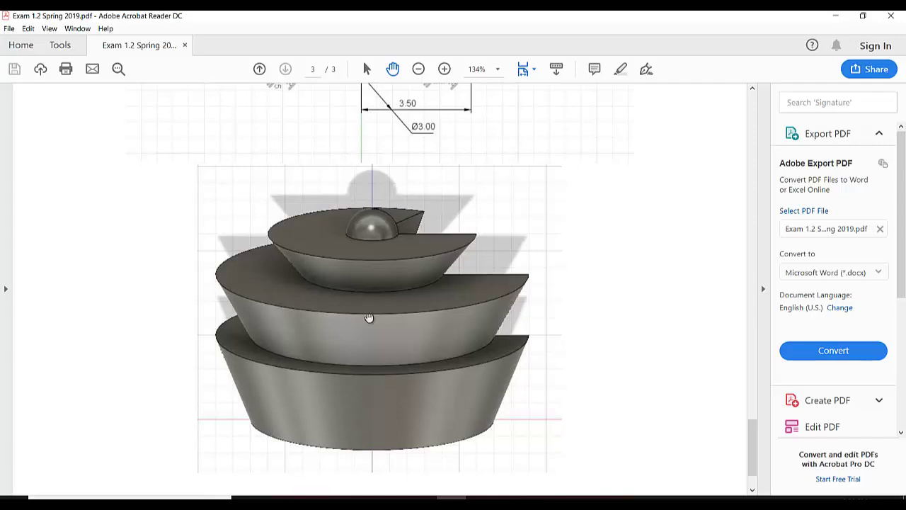
pyautogui.scroll(5, 457, 290)
pyautogui.scroll(-6, 451, 298)
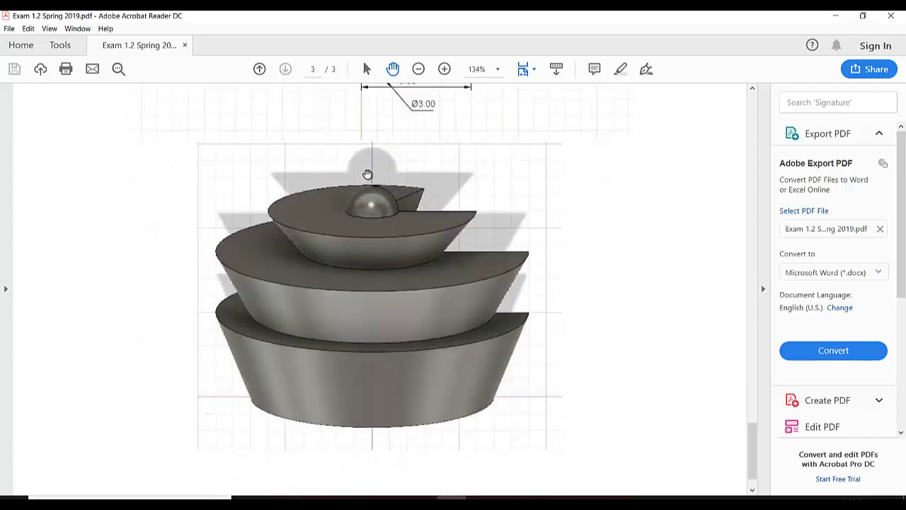
pyautogui.scroll(9, 396, 309)
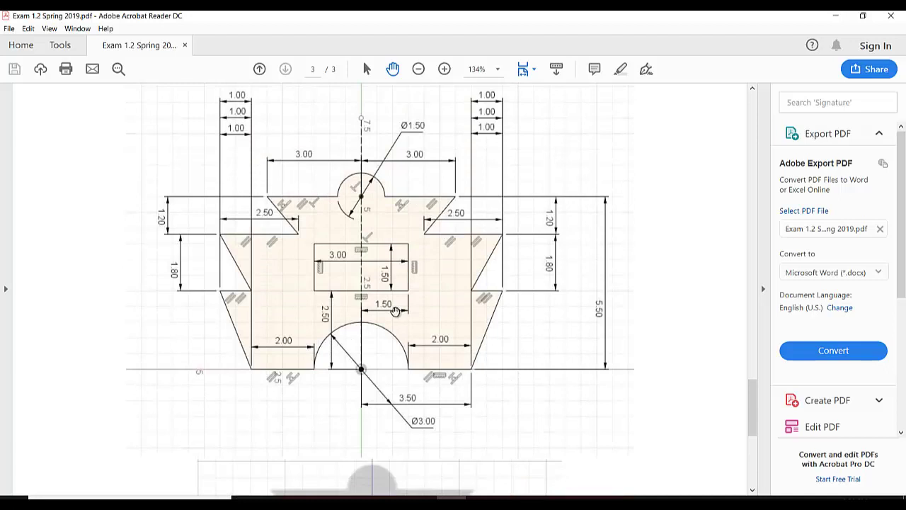
pyautogui.scroll(3, 395, 311)
pyautogui.scroll(-3, 395, 311)
pyautogui.scroll(1, 395, 311)
pyautogui.scroll(1, 394, 311)
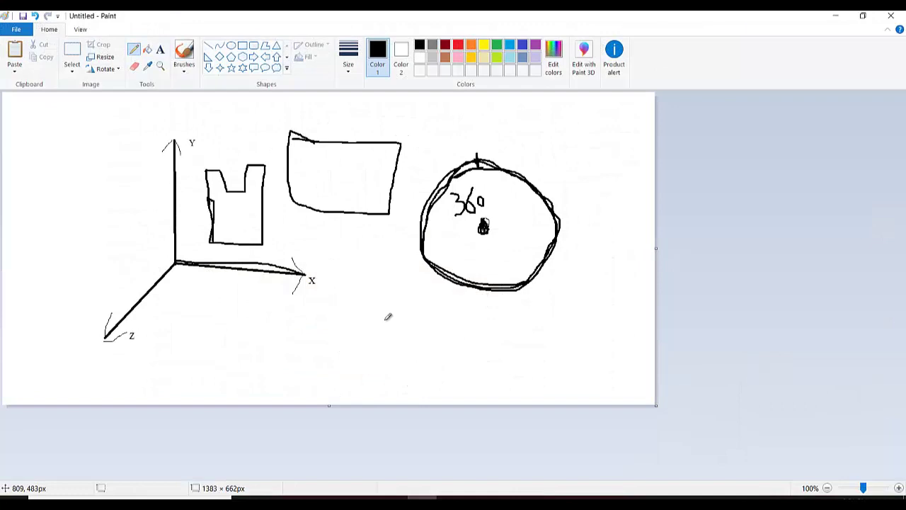
# Paste the screenshot of the exam sketch into Paint and outline its right half along the vertical centreline with the pencil.
pyautogui.hotkey('ctrl', 'v')
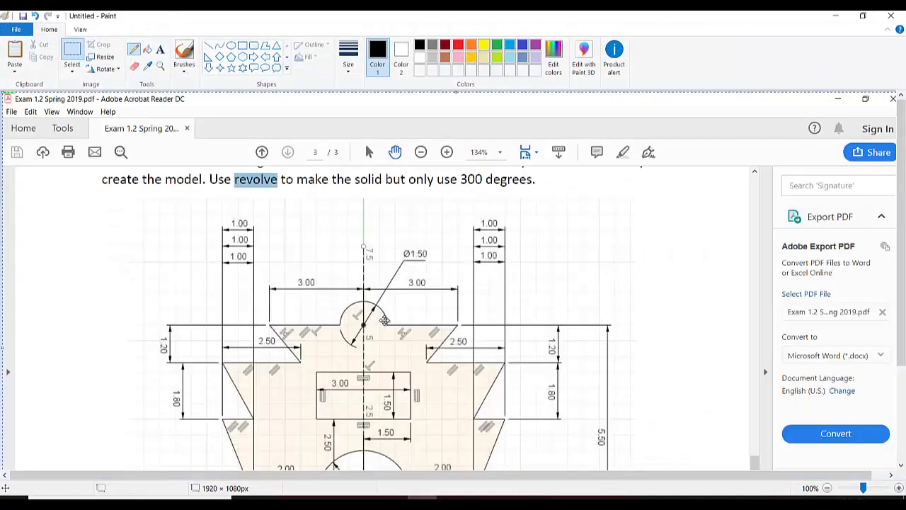
pyautogui.scroll(-5, 393, 251)
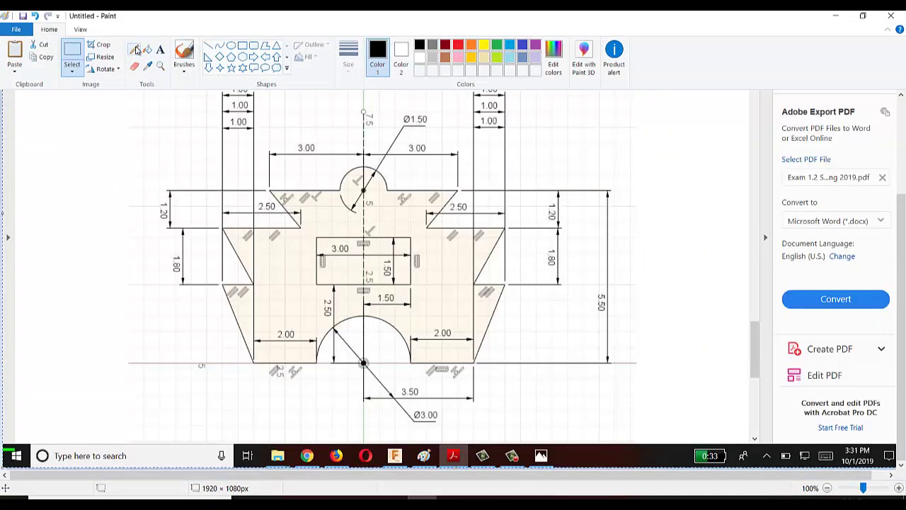
pyautogui.click(134, 49)
pyautogui.moveTo(362, 97)
pyautogui.mouseDown()
pyautogui.moveTo(357, 364)
pyautogui.moveTo(591, 370)
pyautogui.moveTo(652, 150)
pyautogui.moveTo(363, 99)
pyautogui.mouseUp()
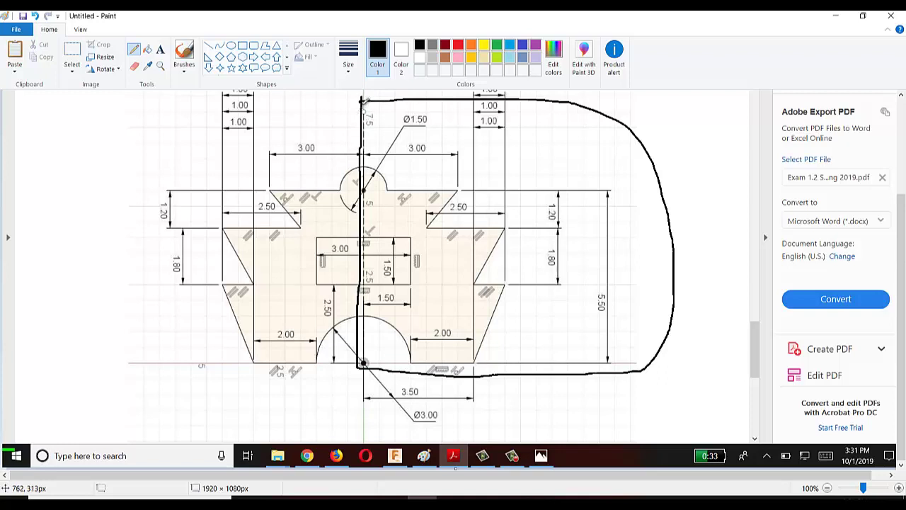
# Trace the centreline and the contour of the sketch's right half with the pencil, and undo all the pencil strokes.
pyautogui.moveTo(362, 99)
pyautogui.mouseDown()
pyautogui.moveTo(361, 364)
pyautogui.moveTo(373, 226)
pyautogui.moveTo(370, 92)
pyautogui.moveTo(359, 348)
pyautogui.mouseUp()
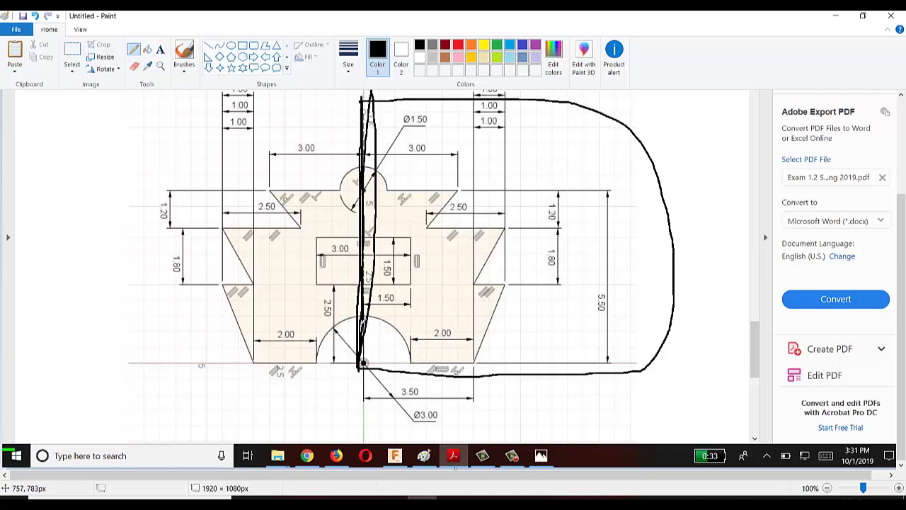
pyautogui.moveTo(369, 314)
pyautogui.mouseDown()
pyautogui.moveTo(406, 331)
pyautogui.moveTo(416, 360)
pyautogui.moveTo(453, 362)
pyautogui.moveTo(492, 349)
pyautogui.moveTo(504, 280)
pyautogui.moveTo(478, 279)
pyautogui.moveTo(499, 228)
pyautogui.moveTo(453, 225)
pyautogui.moveTo(461, 191)
pyautogui.moveTo(390, 184)
pyautogui.moveTo(361, 158)
pyautogui.mouseUp()
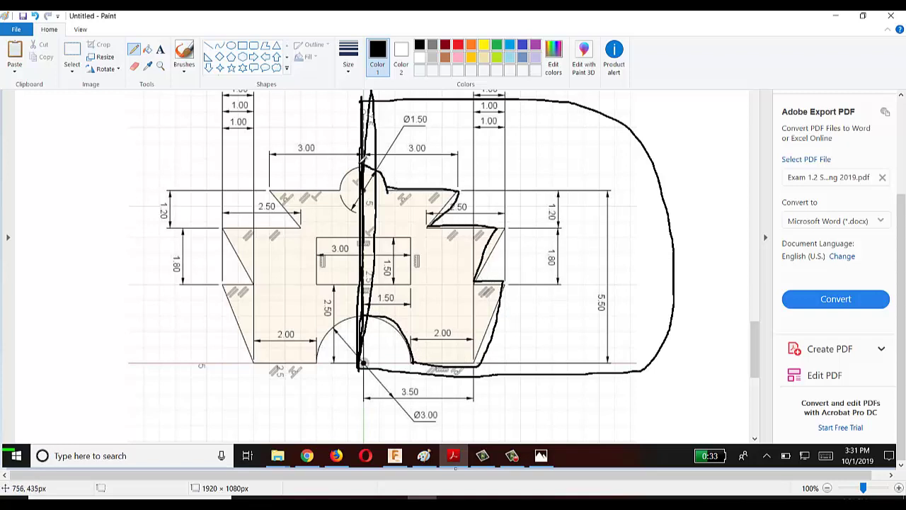
pyautogui.click(36, 15)
pyautogui.click(35, 15)
pyautogui.click(36, 15)
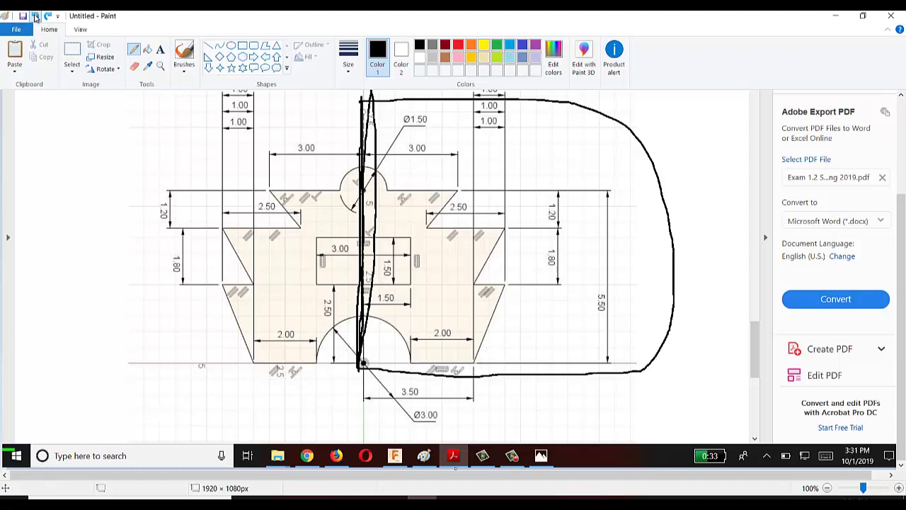
pyautogui.click(35, 15)
pyautogui.click(35, 16)
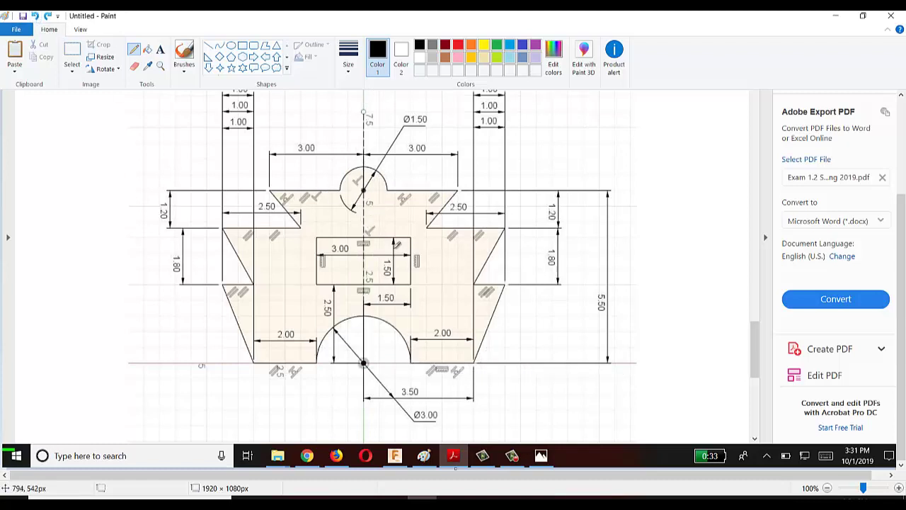
# Circle the constraint symbols around the profile with the pencil and outline the sketch's right half from the centreline.
pyautogui.moveTo(505, 278)
pyautogui.mouseDown()
pyautogui.moveTo(479, 279)
pyautogui.moveTo(500, 303)
pyautogui.moveTo(498, 274)
pyautogui.mouseUp()
pyautogui.moveTo(486, 218)
pyautogui.mouseDown()
pyautogui.moveTo(475, 244)
pyautogui.moveTo(488, 225)
pyautogui.moveTo(452, 252)
pyautogui.moveTo(454, 219)
pyautogui.mouseUp()
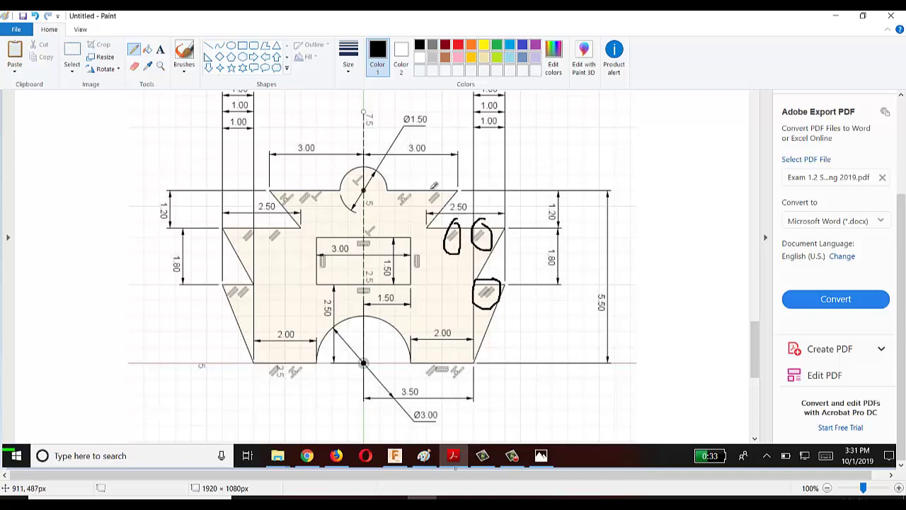
pyautogui.moveTo(434, 186)
pyautogui.mouseDown()
pyautogui.moveTo(442, 187)
pyautogui.moveTo(391, 202)
pyautogui.moveTo(415, 215)
pyautogui.moveTo(396, 178)
pyautogui.mouseUp()
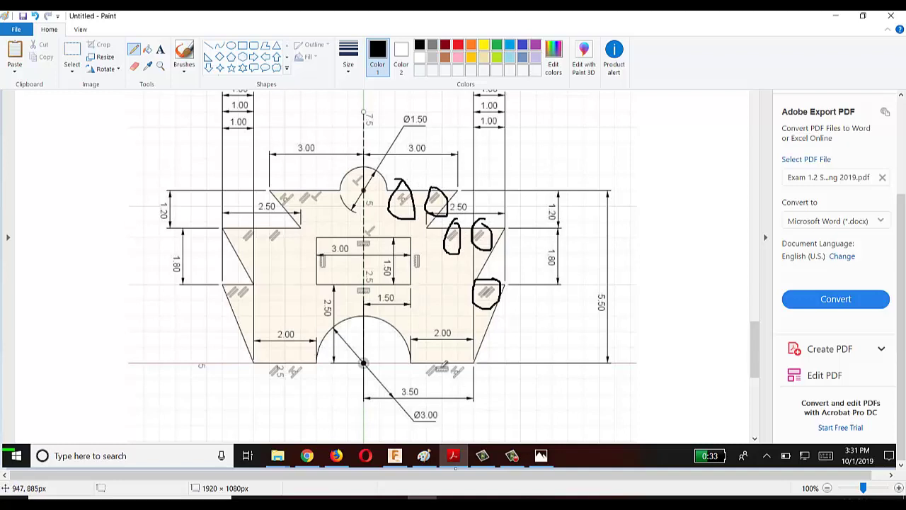
pyautogui.moveTo(448, 353)
pyautogui.mouseDown()
pyautogui.moveTo(440, 360)
pyautogui.moveTo(455, 357)
pyautogui.moveTo(444, 344)
pyautogui.mouseUp()
pyautogui.moveTo(419, 247)
pyautogui.mouseDown()
pyautogui.moveTo(408, 263)
pyautogui.moveTo(431, 267)
pyautogui.moveTo(419, 242)
pyautogui.mouseUp()
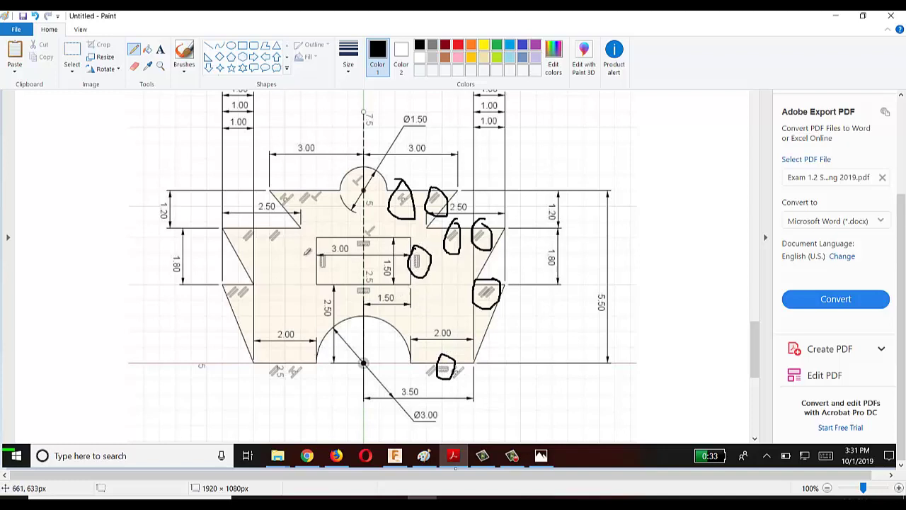
pyautogui.moveTo(280, 229)
pyautogui.mouseDown()
pyautogui.moveTo(263, 247)
pyautogui.moveTo(286, 238)
pyautogui.moveTo(286, 218)
pyautogui.mouseUp()
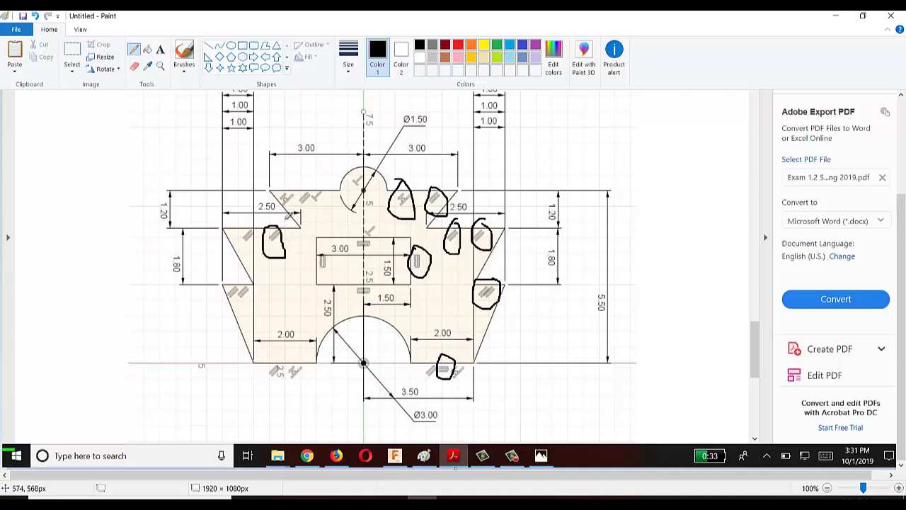
pyautogui.moveTo(335, 181)
pyautogui.mouseDown()
pyautogui.moveTo(320, 219)
pyautogui.moveTo(323, 181)
pyautogui.moveTo(354, 185)
pyautogui.moveTo(367, 179)
pyautogui.moveTo(361, 165)
pyautogui.mouseUp()
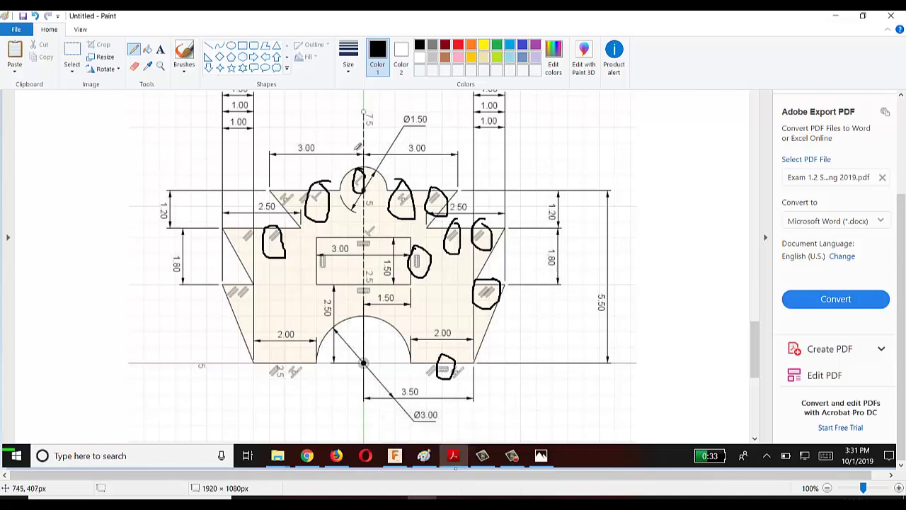
pyautogui.moveTo(363, 132)
pyautogui.mouseDown()
pyautogui.moveTo(353, 361)
pyautogui.moveTo(444, 364)
pyautogui.moveTo(530, 336)
pyautogui.moveTo(439, 106)
pyautogui.moveTo(361, 179)
pyautogui.mouseUp()
# Switch to the exam PDF and review the Part 1 units, revolve instruction and dimensioned sketch.
pyautogui.click(451, 497)
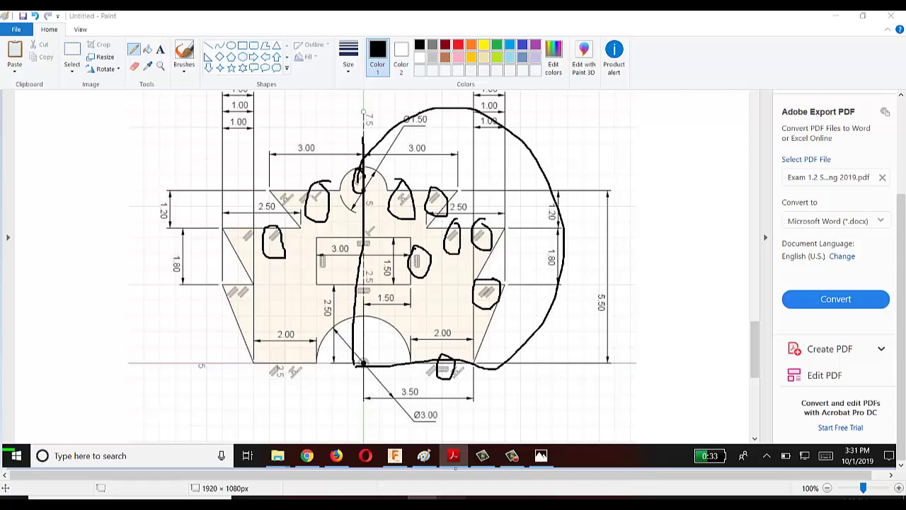
pyautogui.click(394, 498)
pyautogui.click(451, 497)
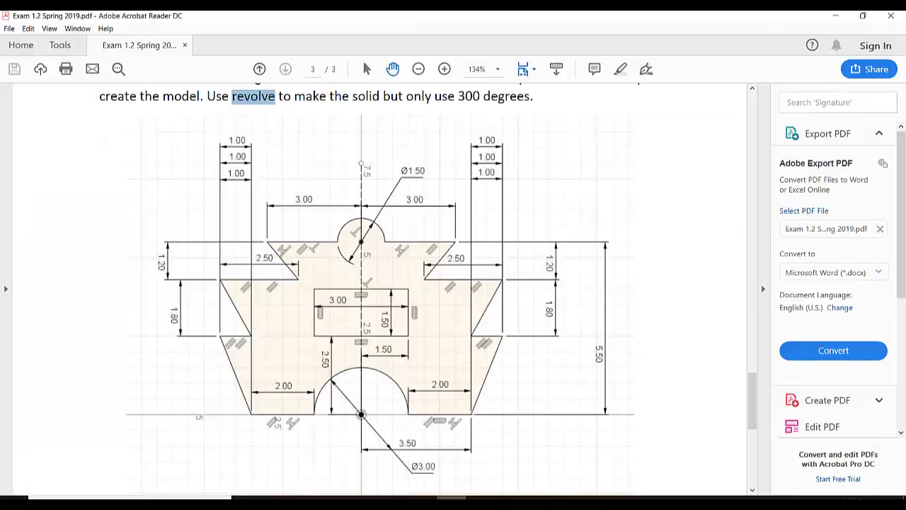
pyautogui.scroll(3, 273, 255)
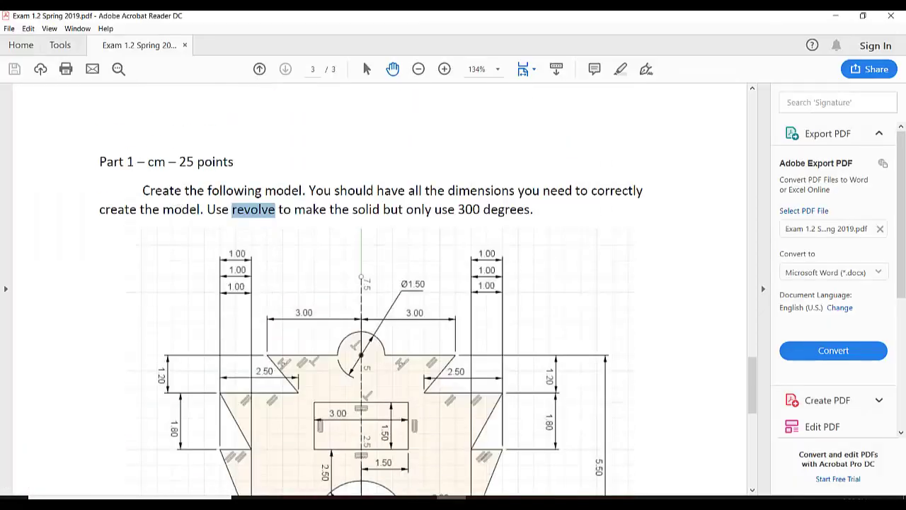
pyautogui.scroll(-3, 465, 365)
# Switch to Fusion 360 and change the document's active units to Centimeter.
pyautogui.click(451, 498)
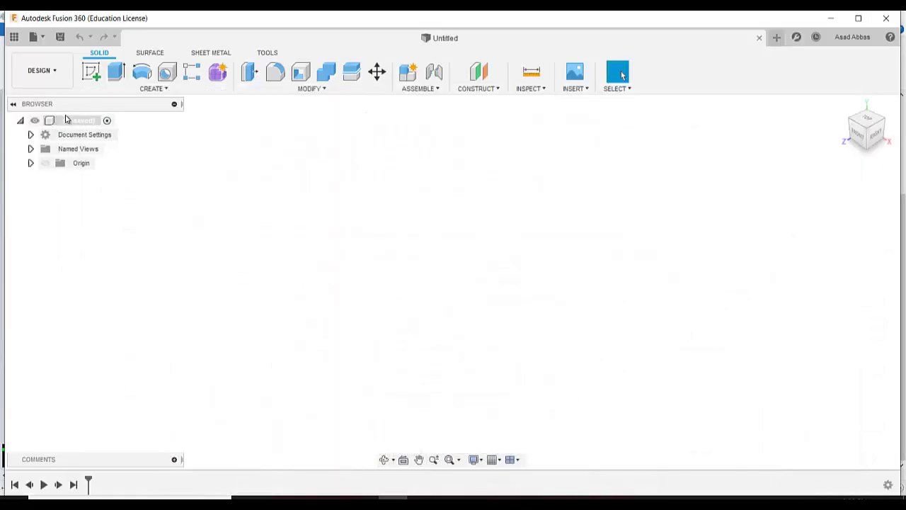
pyautogui.click(30, 134)
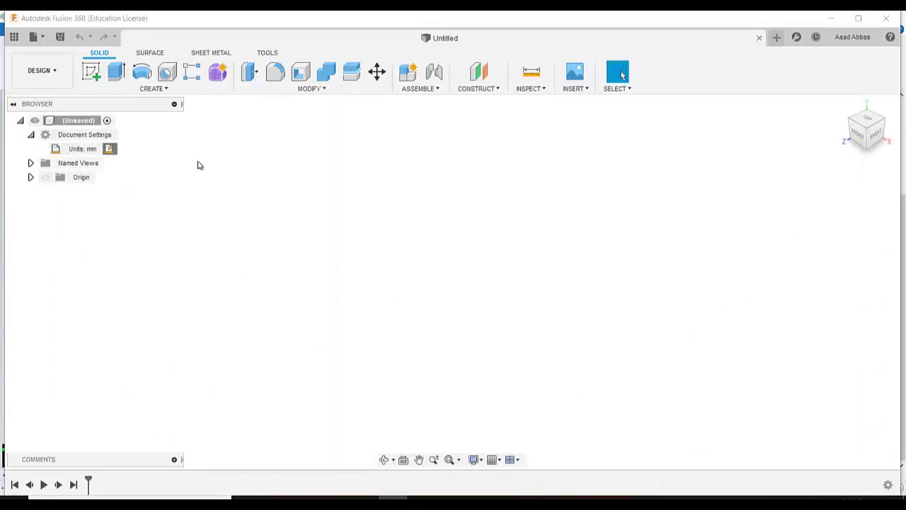
pyautogui.click(843, 184)
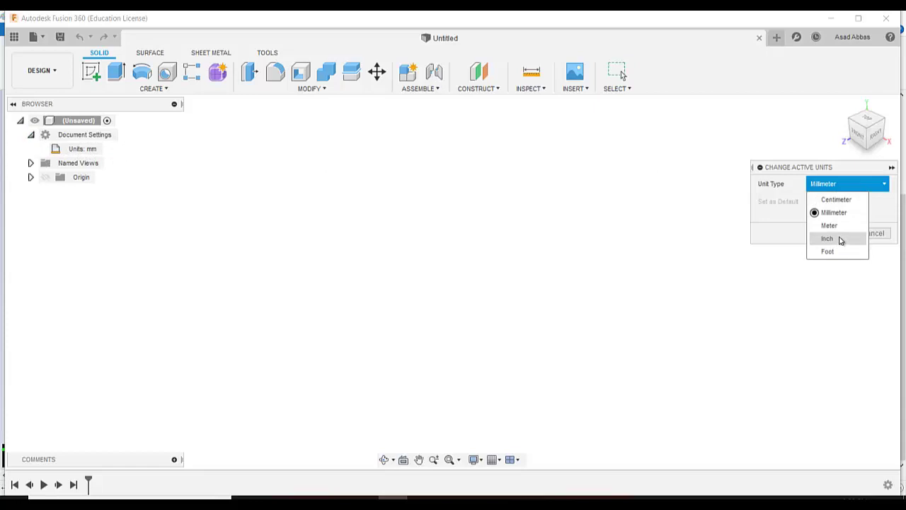
pyautogui.click(836, 201)
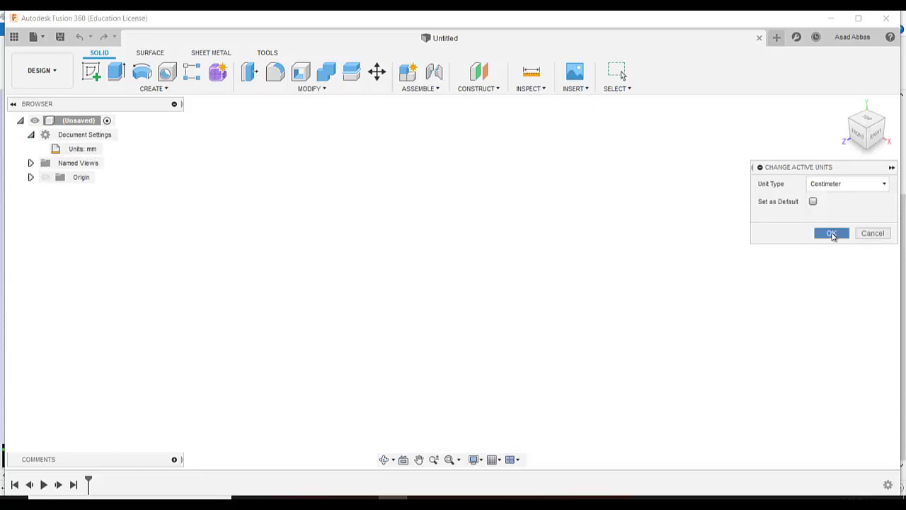
pyautogui.click(833, 233)
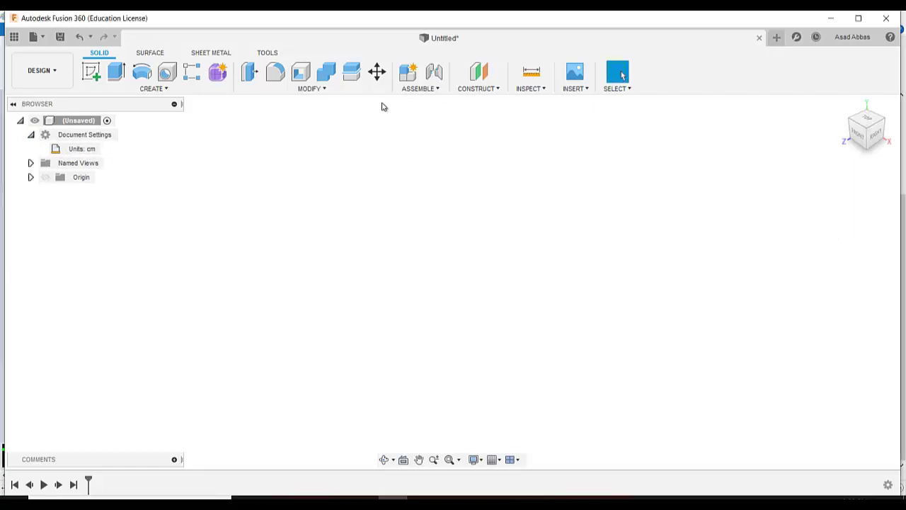
# Start a sketch on the front plane and draw a vertical line about 10 cm long upward from the origin.
pyautogui.click(93, 73)
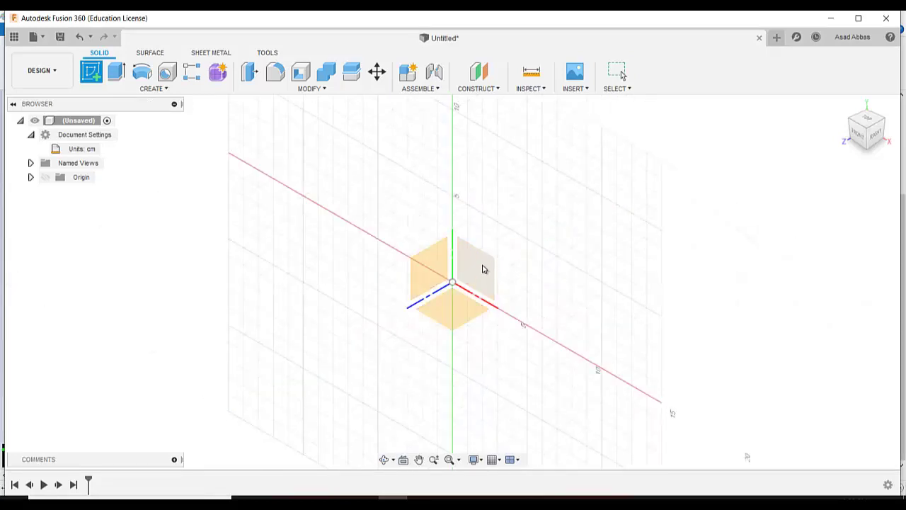
pyautogui.click(484, 269)
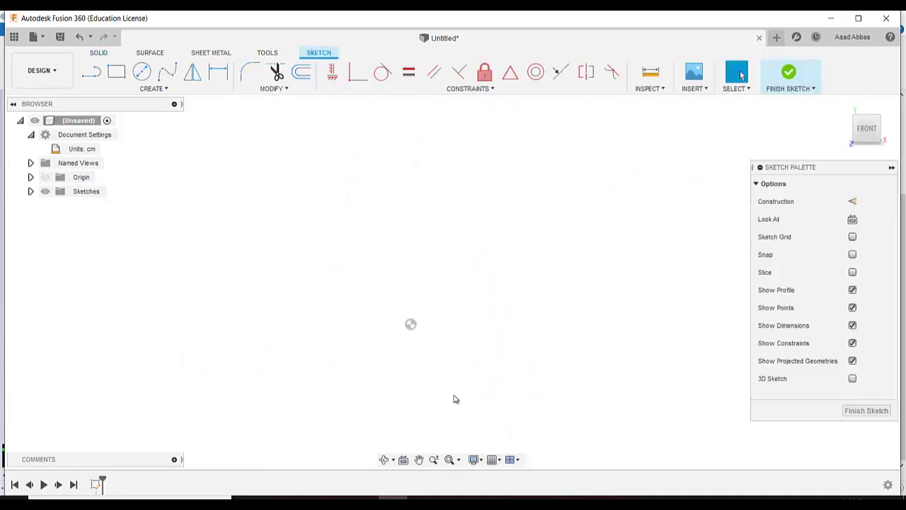
pyautogui.click(91, 73)
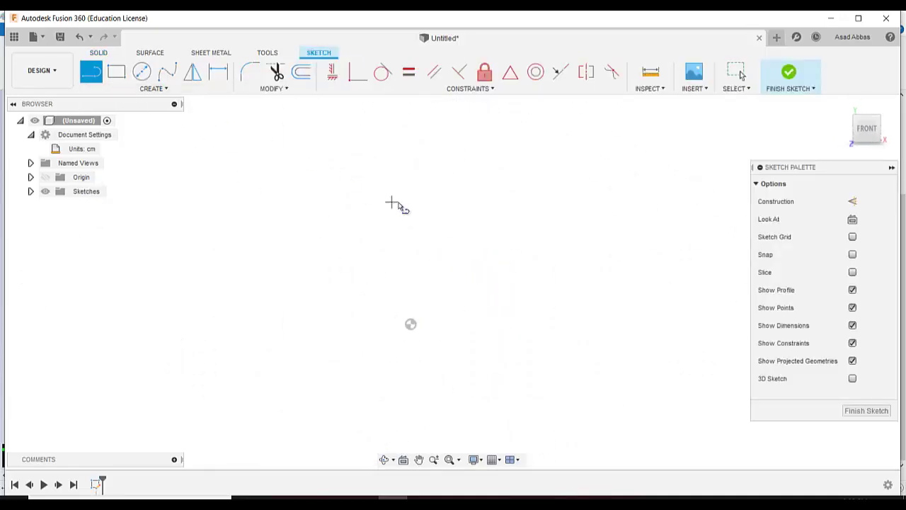
pyautogui.click(411, 324)
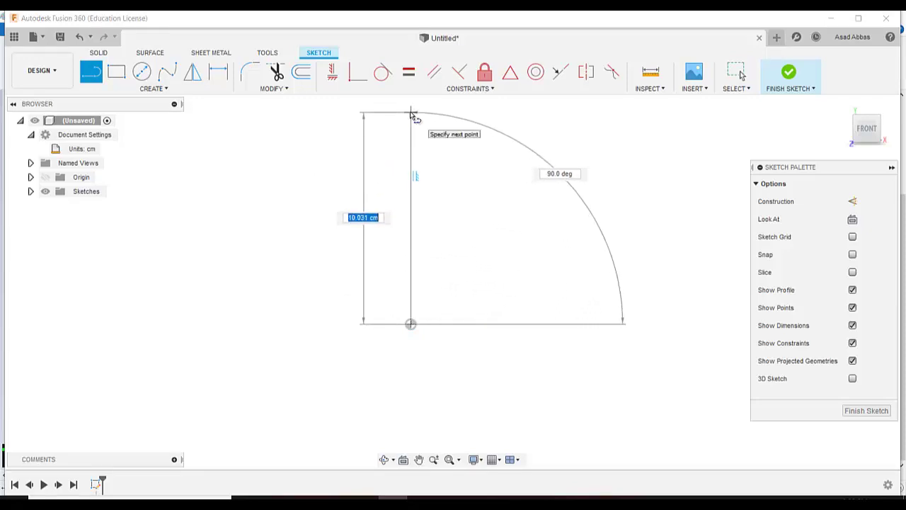
pyautogui.click(410, 112)
pyautogui.press('Escape')
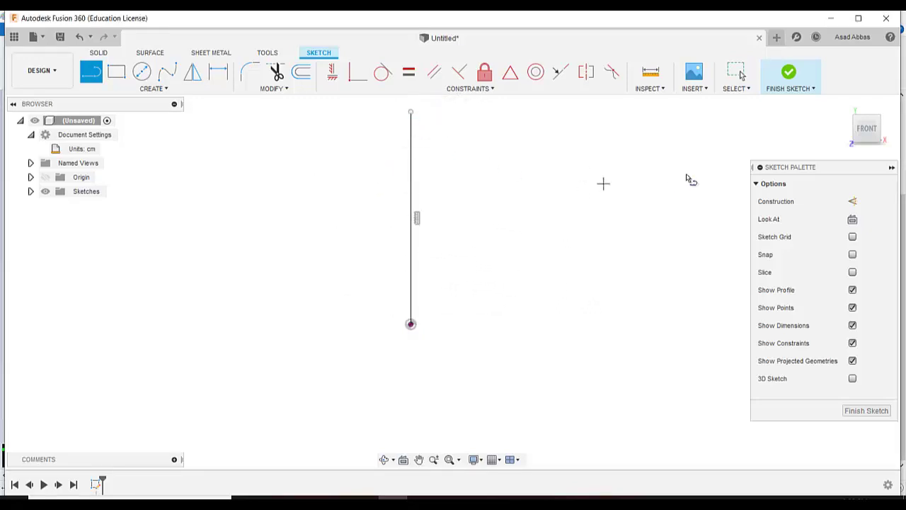
# Convert the vertical line to a construction line and stretch its upper end slightly upward.
pyautogui.click(739, 73)
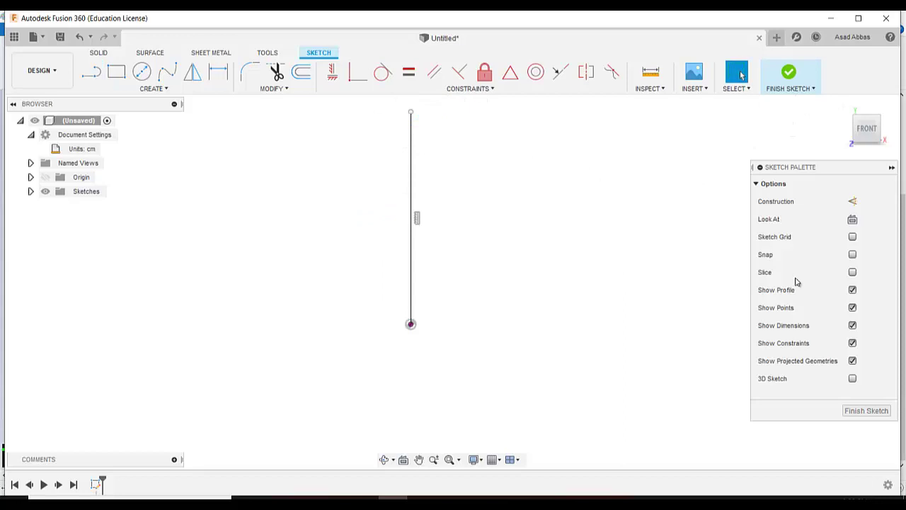
pyautogui.click(411, 207)
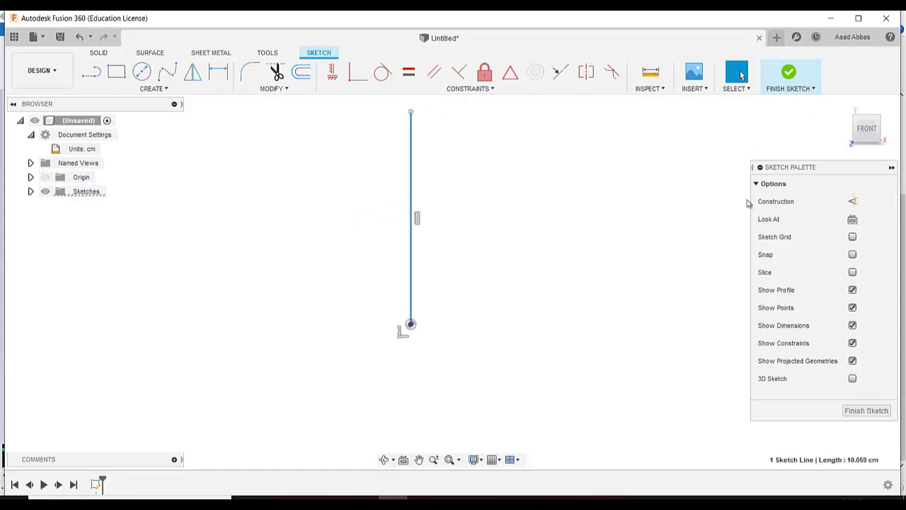
pyautogui.click(852, 201)
pyautogui.click(480, 244)
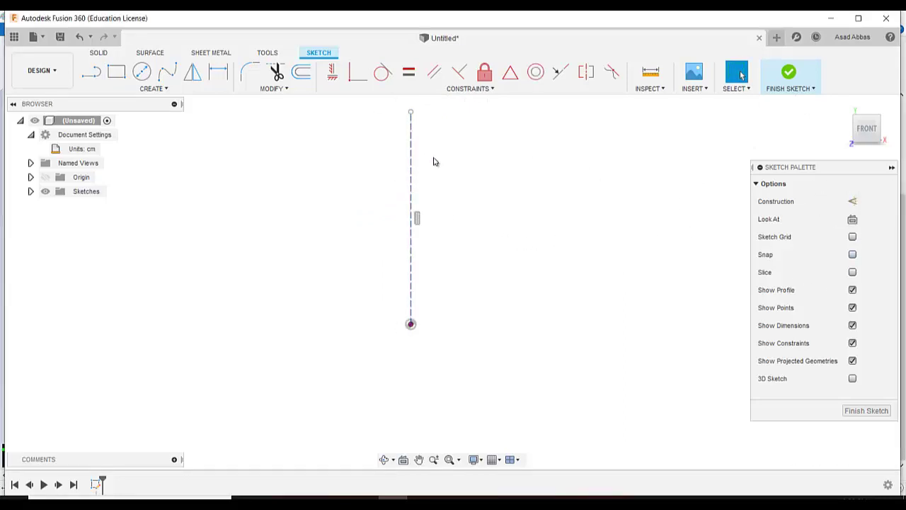
pyautogui.moveTo(411, 112); pyautogui.dragTo(410, 102)
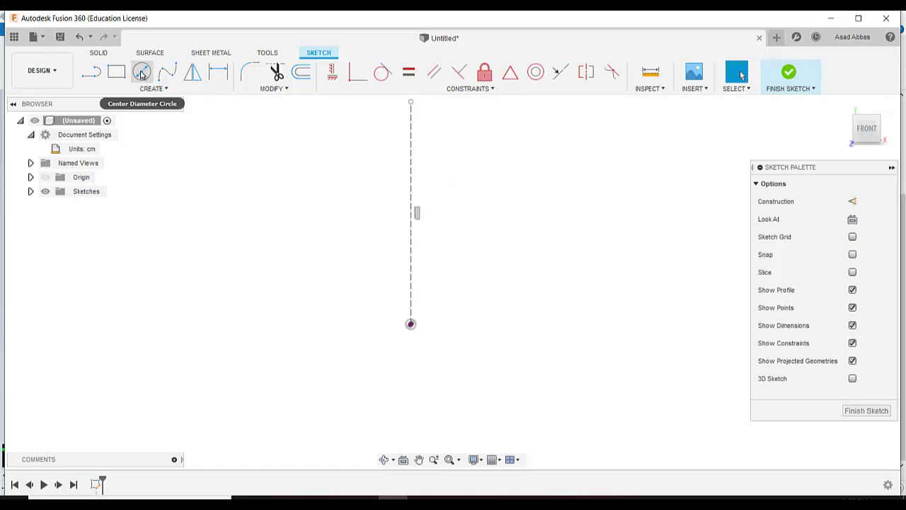
# Draw a centre-diameter circle about 3.7 cm in diameter at the origin.
pyautogui.click(142, 73)
pyautogui.click(410, 323)
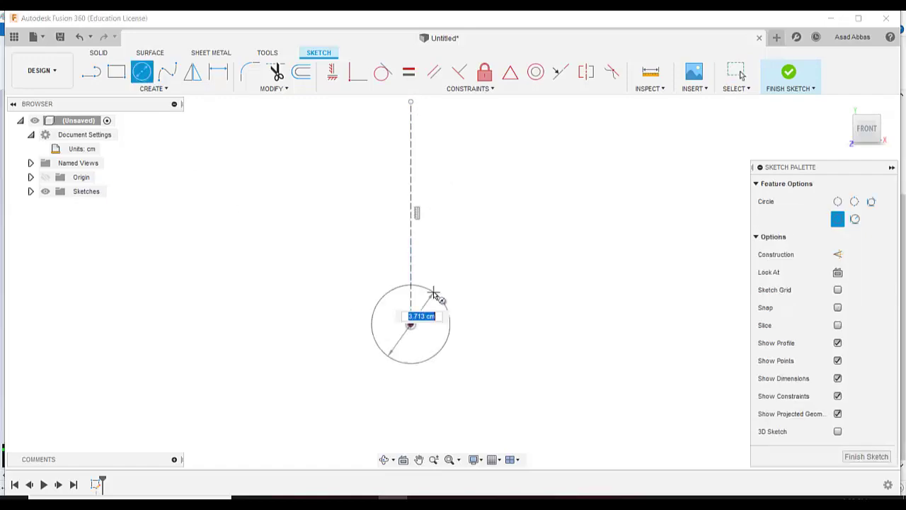
pyautogui.click(433, 294)
# Check the exam PDF's sketch and dimension the circle's diameter to 3 cm.
pyautogui.hotkey('alt', 'Tab')
pyautogui.scroll(-3, 429, 376)
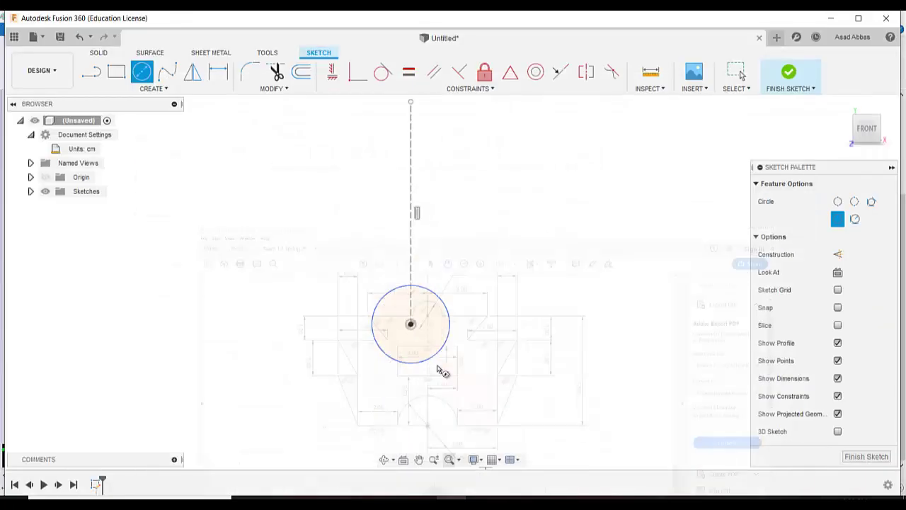
pyautogui.press('d')
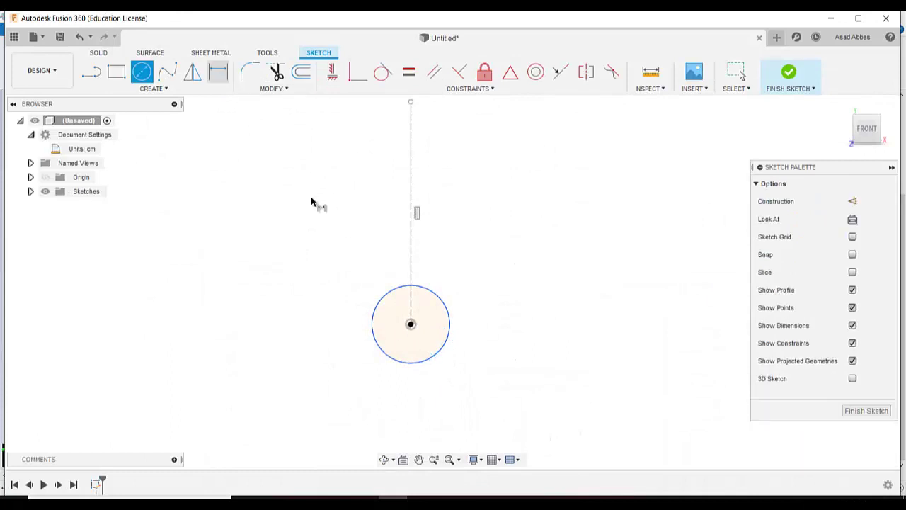
pyautogui.click(424, 361)
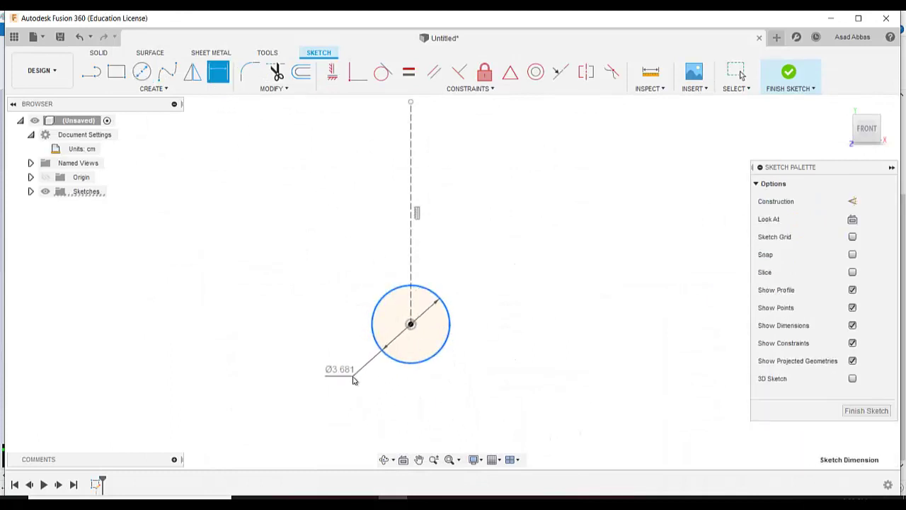
pyautogui.click(354, 378)
pyautogui.write('3')
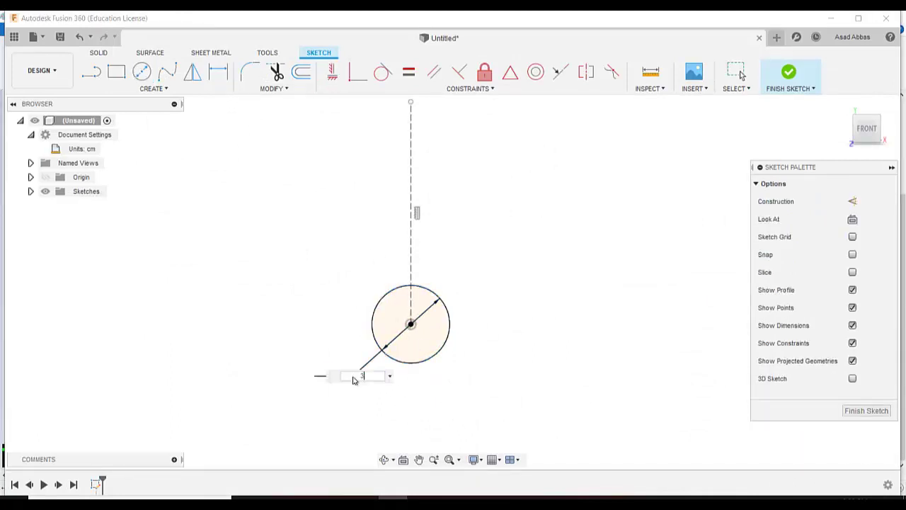
pyautogui.press('Return')
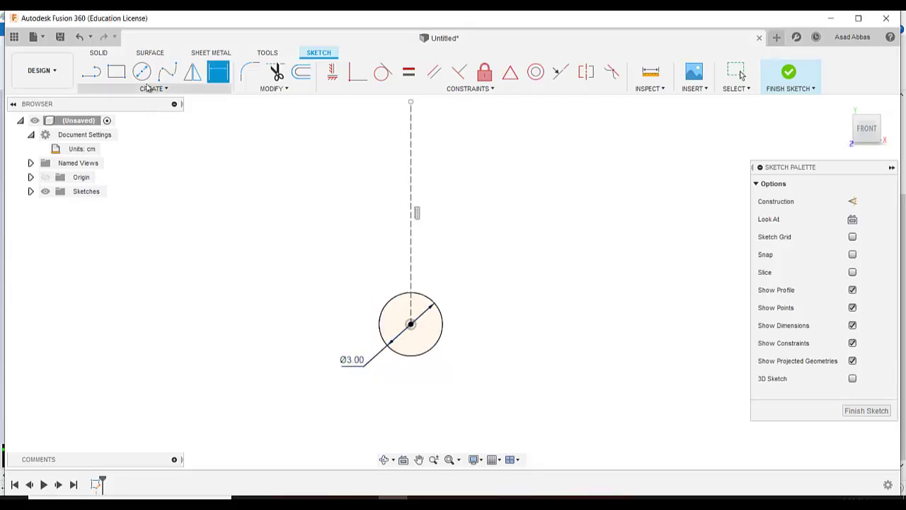
# Draw a horizontal line about 5.9 cm long outward from the circle's lower-right edge, plus a short vertical line down from its outer end.
pyautogui.click(94, 71)
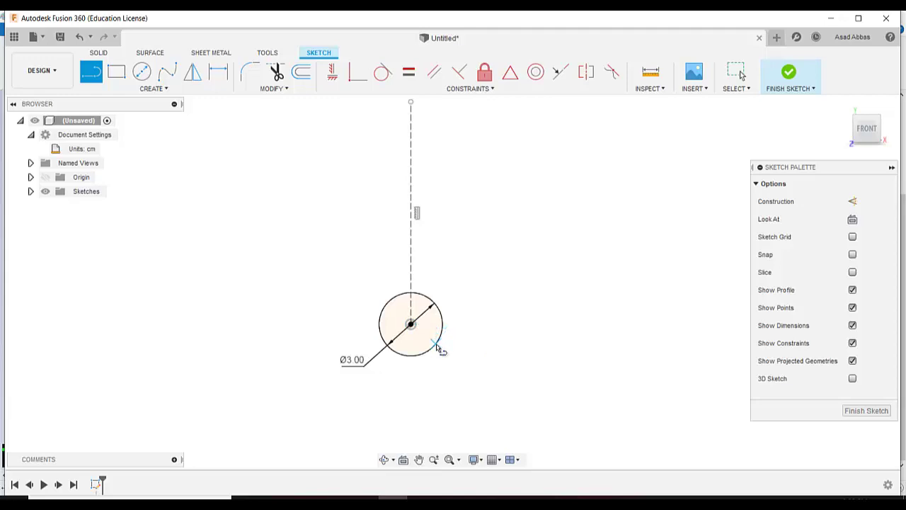
pyautogui.click(439, 343)
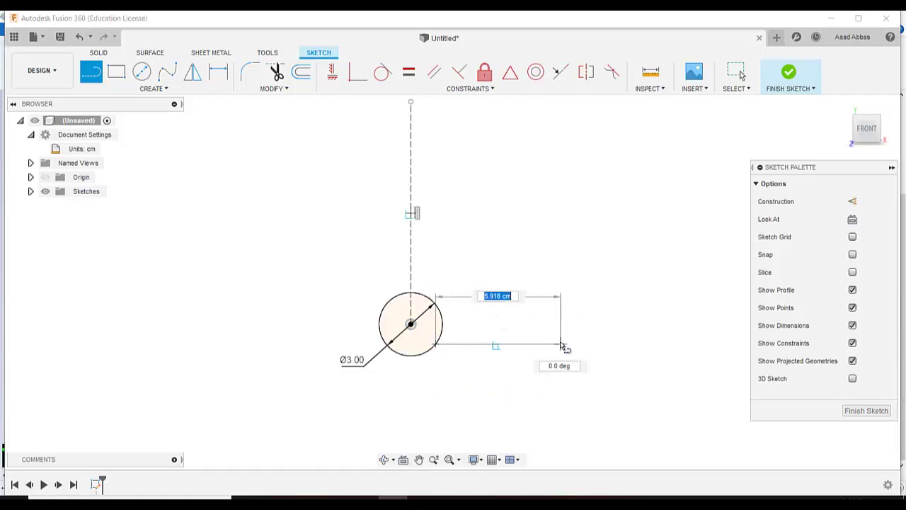
pyautogui.click(559, 342)
pyautogui.click(559, 380)
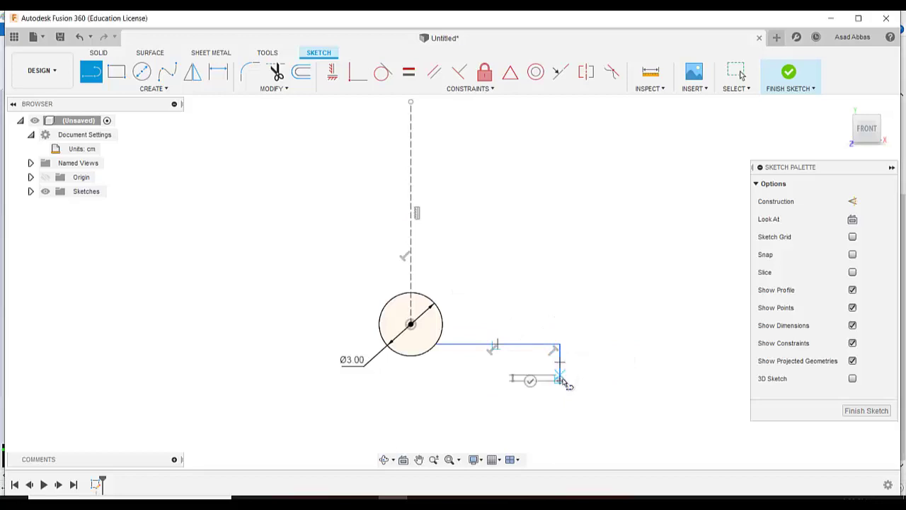
pyautogui.press('Escape')
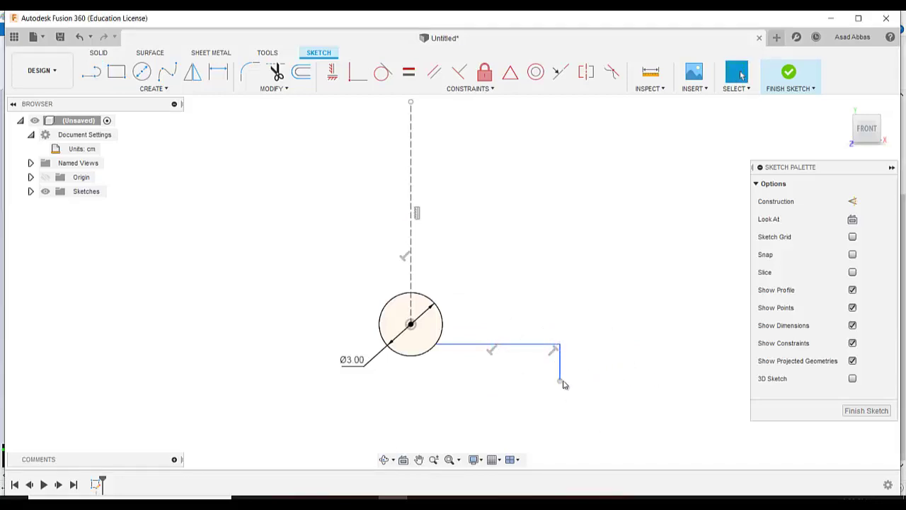
# Compare the sketch with the exam PDF's profile and delete the short vertical line at the horizontal line's outer end.
pyautogui.moveTo(560, 381)
pyautogui.mouseDown()
pyautogui.moveTo(560, 363)
pyautogui.moveTo(564, 377)
pyautogui.mouseUp()
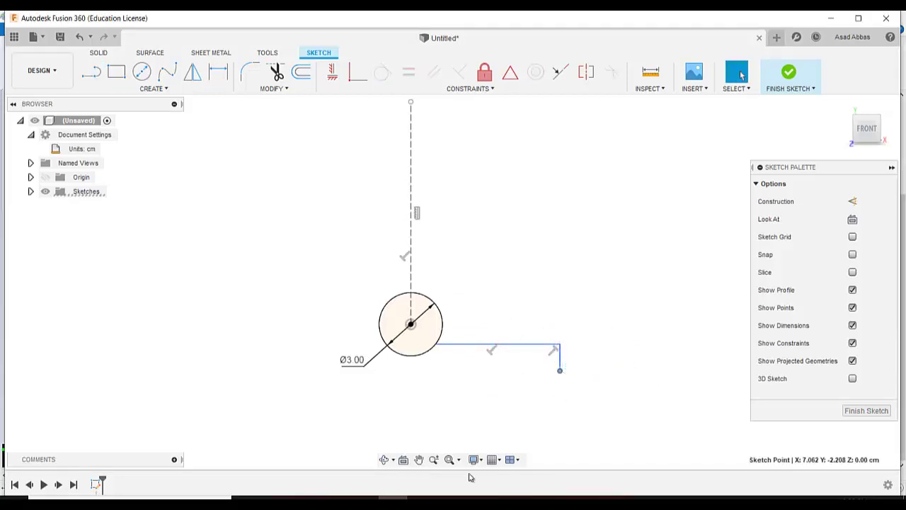
pyautogui.hotkey('alt', 'Tab')
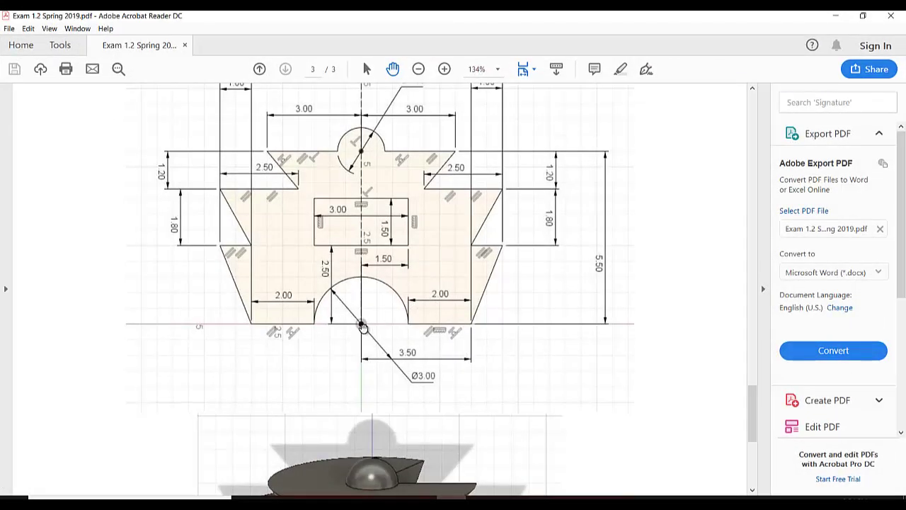
pyautogui.hotkey('alt', 'Tab')
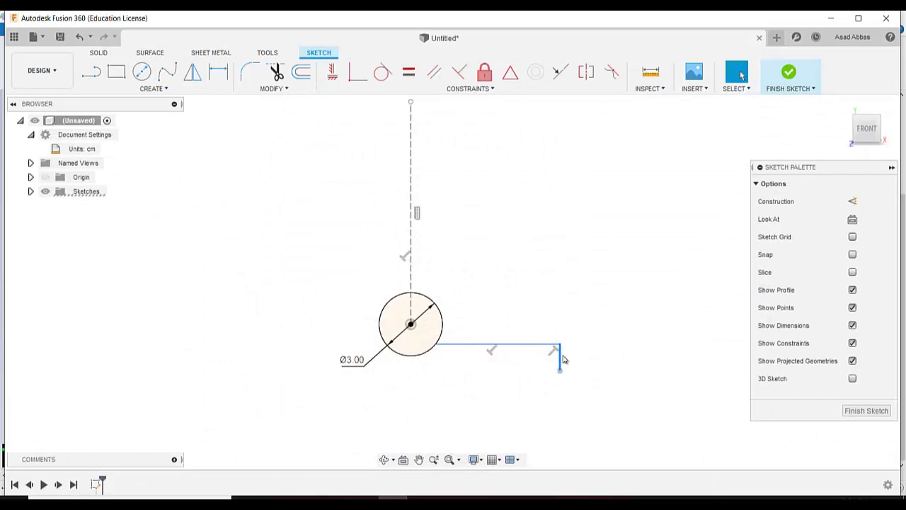
pyautogui.press('Delete')
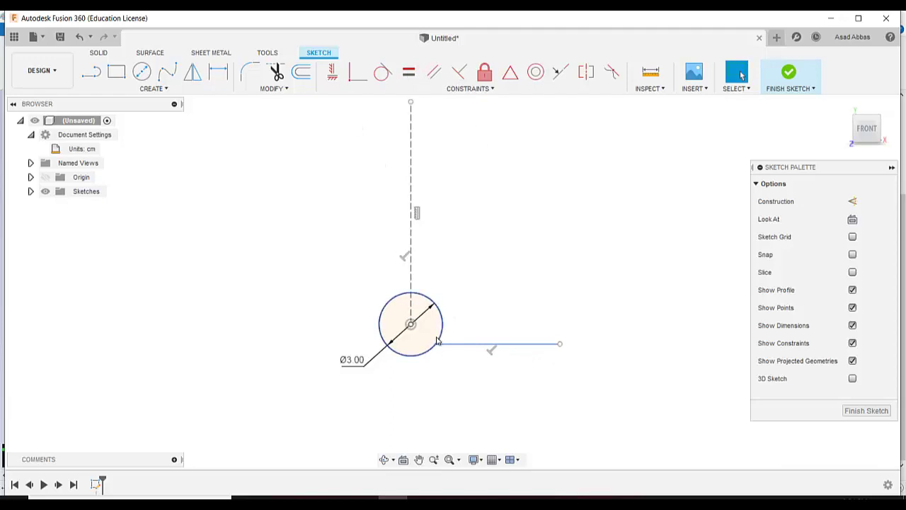
# Slide the horizontal line's inner endpoint up along the circle and constrain it level with the origin using Horizontal/Vertical.
pyautogui.moveTo(435, 348)
pyautogui.mouseDown()
pyautogui.moveTo(445, 325)
pyautogui.moveTo(441, 336)
pyautogui.mouseUp()
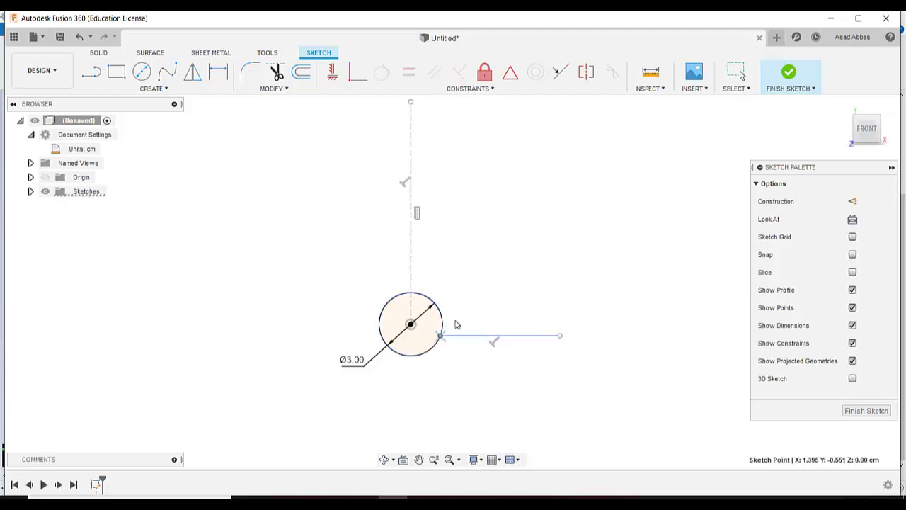
pyautogui.click(332, 71)
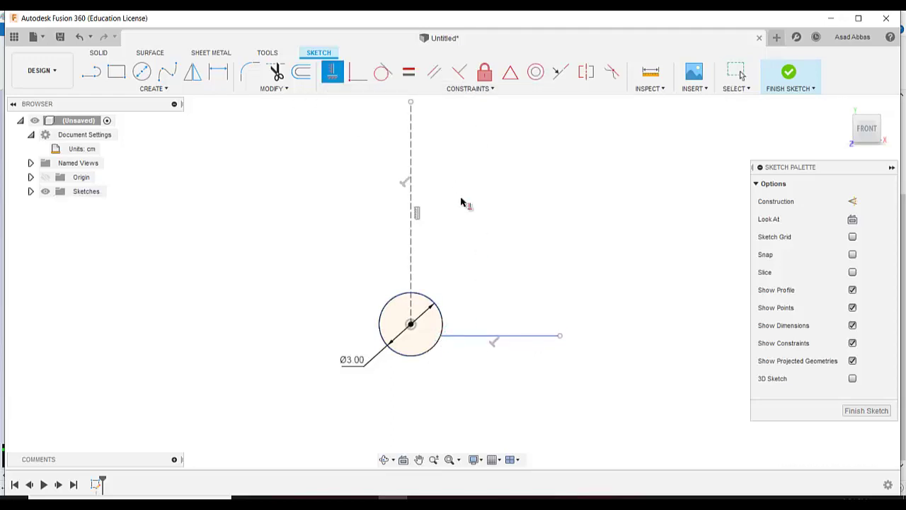
pyautogui.click(411, 324)
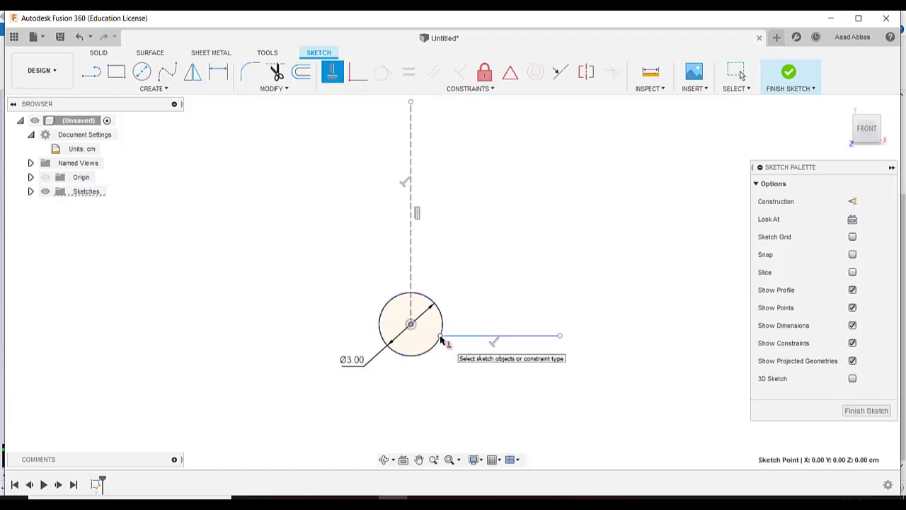
pyautogui.click(446, 342)
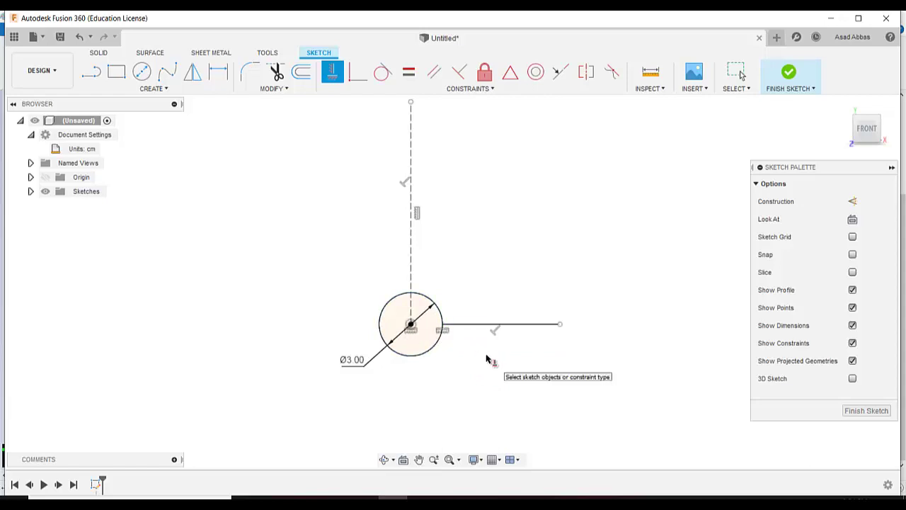
# Check the exam PDF and draw the lowest tooth from the base line's outer end: an outward slanted edge and a 3.4 cm horizontal edge inward.
pyautogui.press('l')
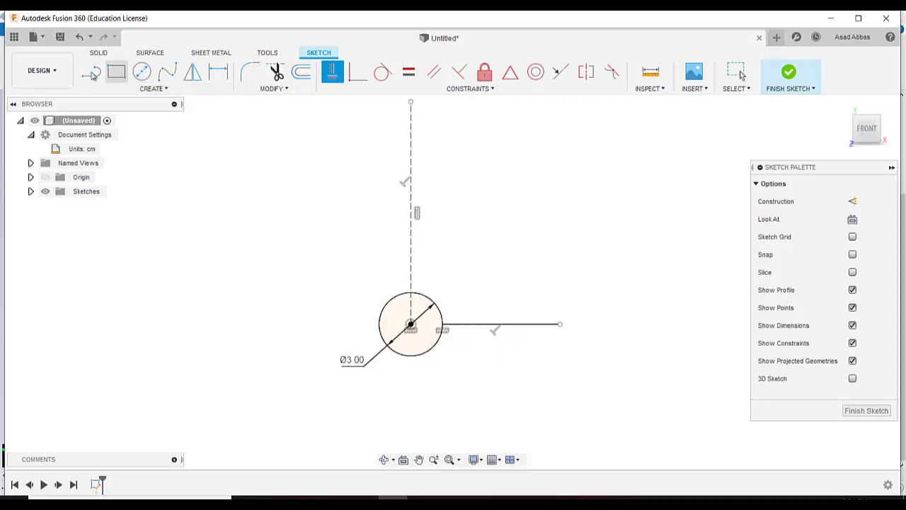
pyautogui.hotkey('alt', 'Tab')
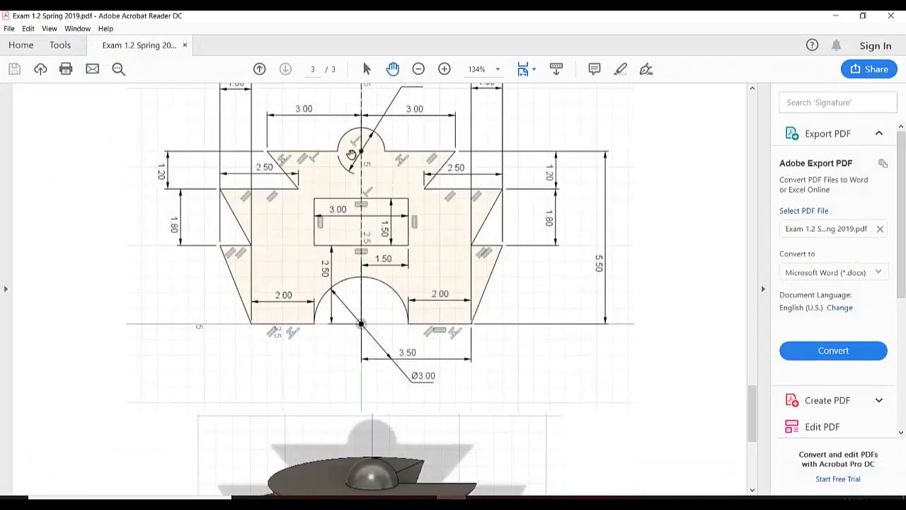
pyautogui.hotkey('alt', 'Tab')
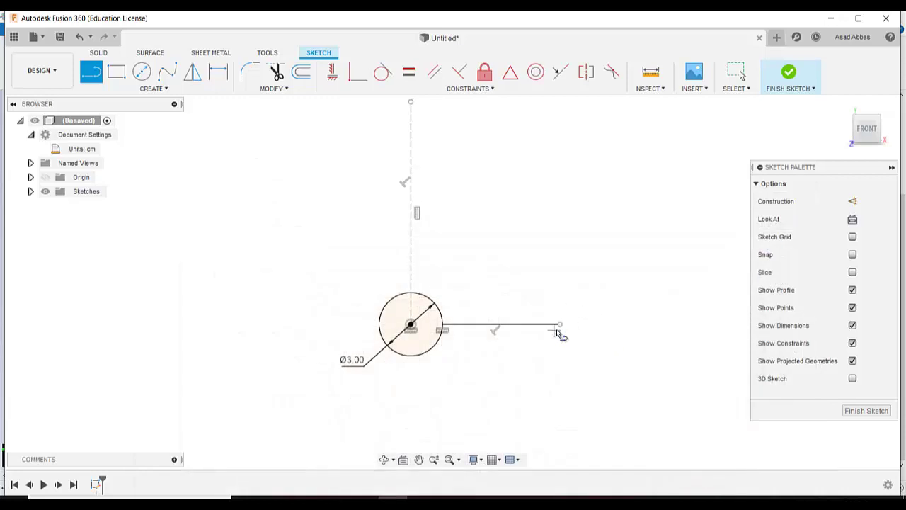
pyautogui.click(560, 324)
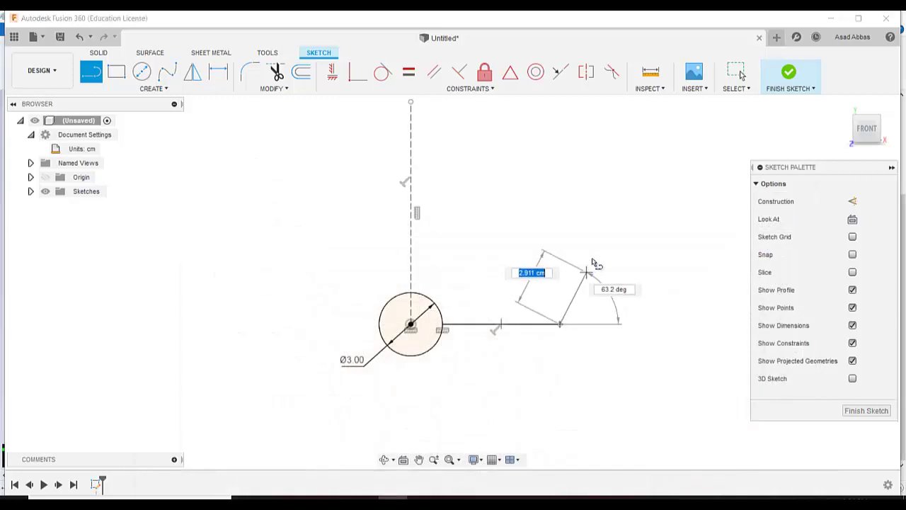
pyautogui.click(601, 228)
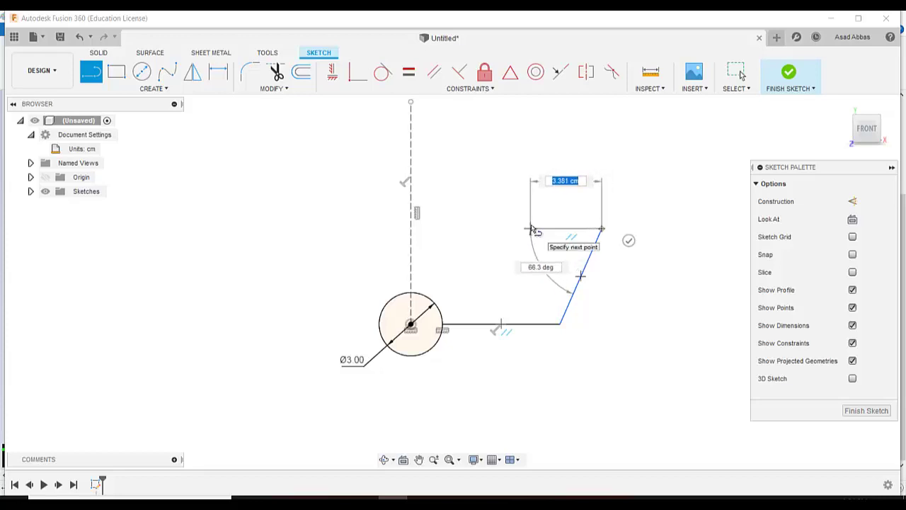
pyautogui.click(530, 228)
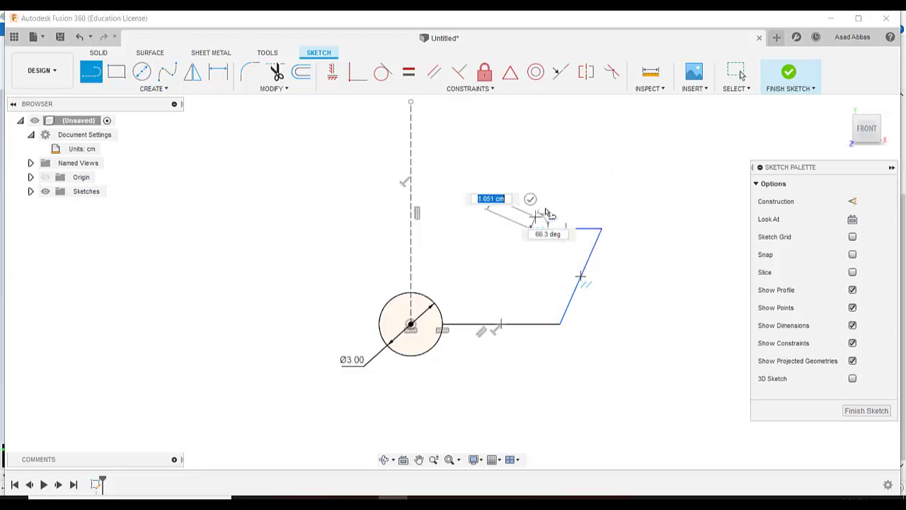
# Continue the zigzag profile upward through the second tooth and upper slanted edge, ending with a top line about 7 cm long on the construction line.
pyautogui.click(580, 149)
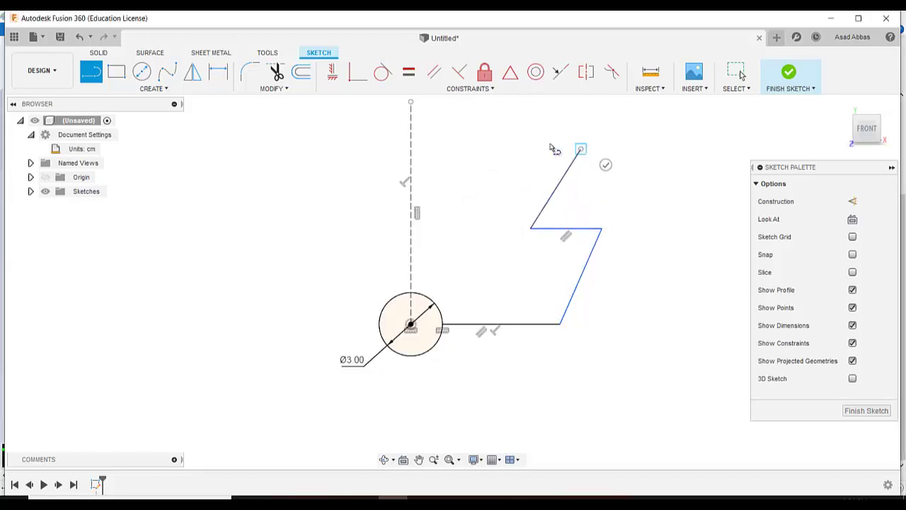
pyautogui.click(510, 150)
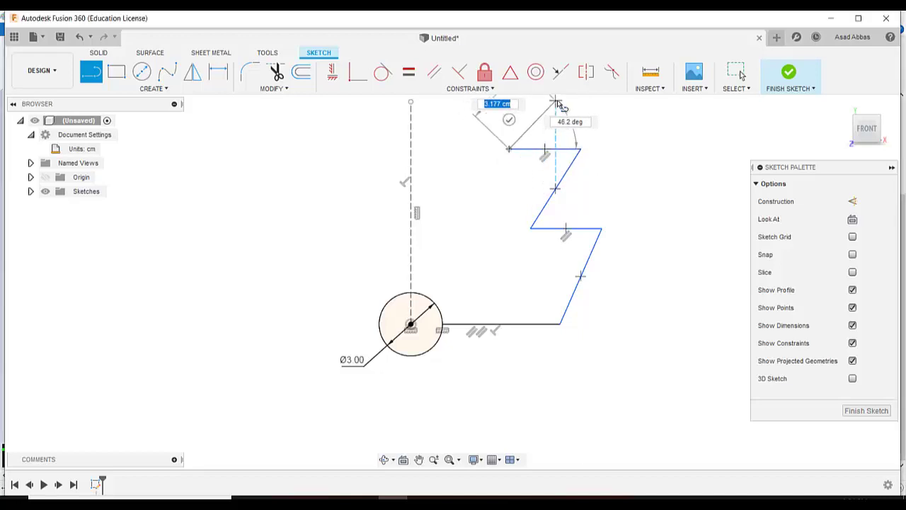
pyautogui.scroll(-3, 494, 123)
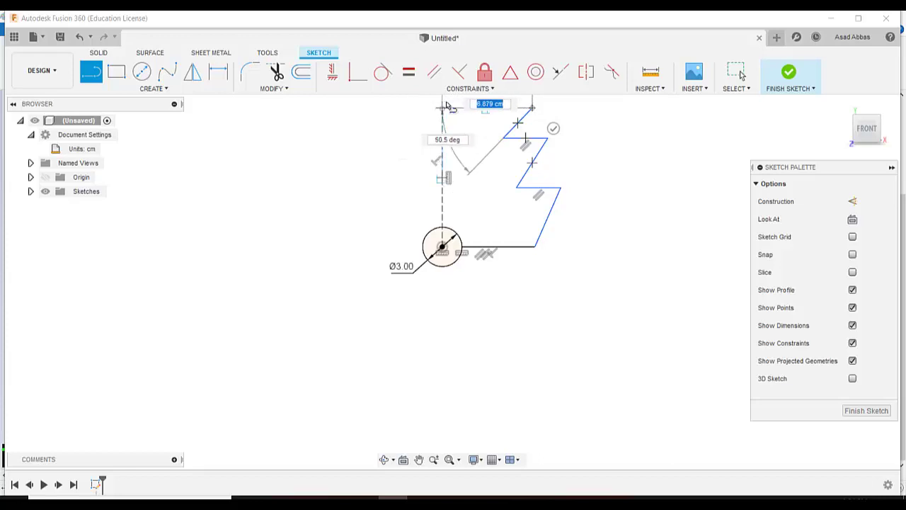
pyautogui.click(442, 125)
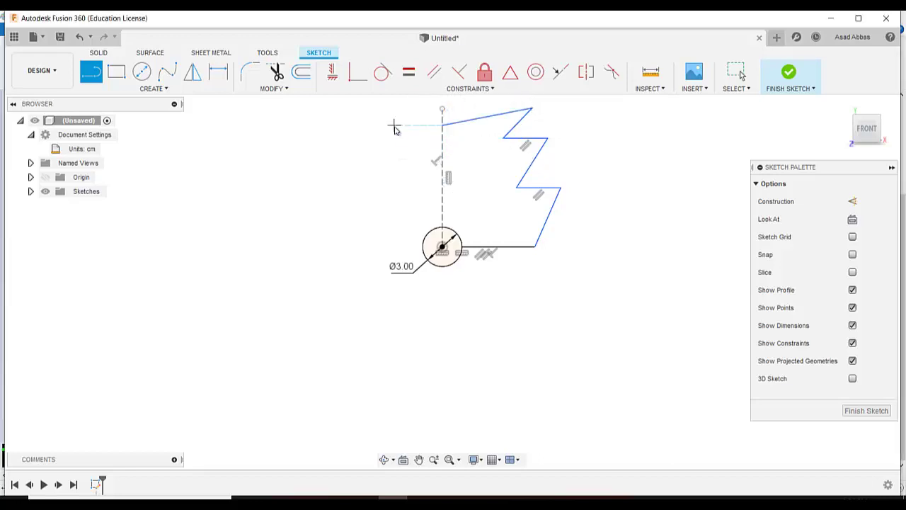
pyautogui.rightClick(393, 126)
pyautogui.click(430, 125)
# Stretch the construction line's upper endpoint to about 10.95 cm above the origin.
pyautogui.scroll(3, 470, 112)
pyautogui.scroll(-2, 470, 111)
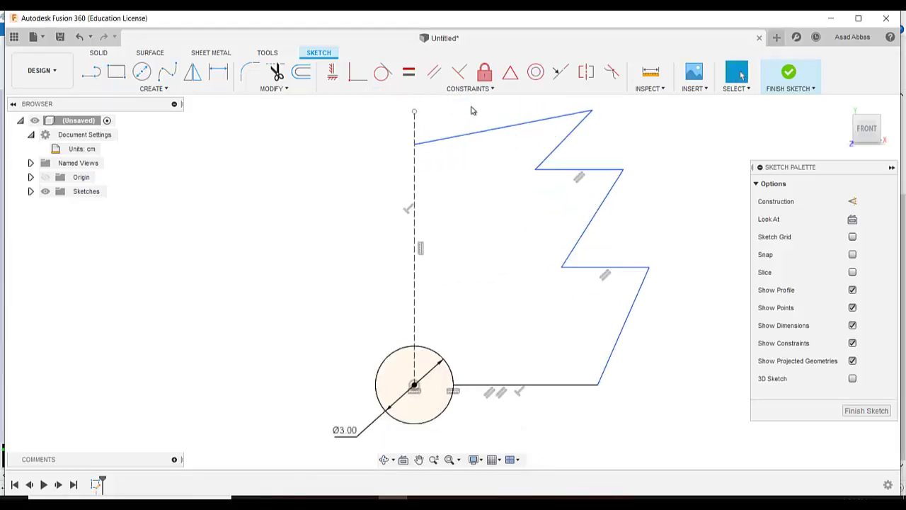
pyautogui.scroll(3, 467, 109)
pyautogui.scroll(-2, 466, 107)
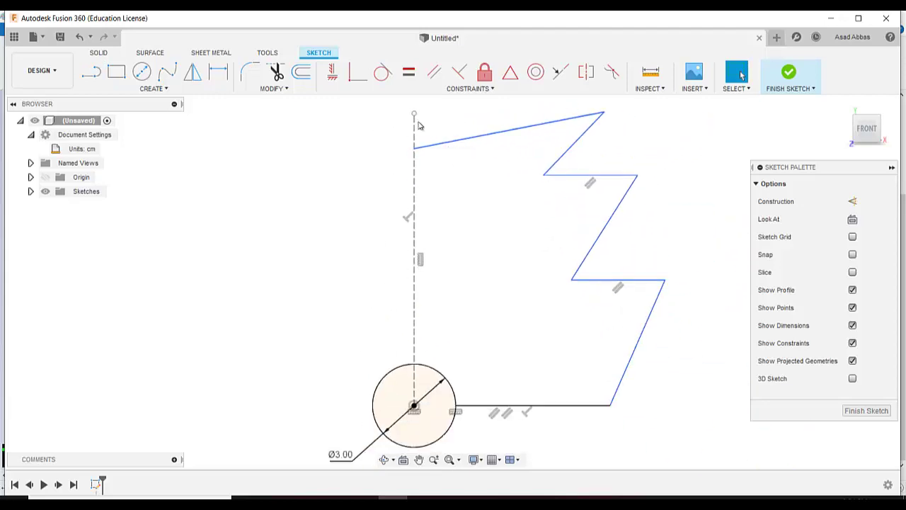
pyautogui.moveTo(414, 114); pyautogui.dragTo(414, 102)
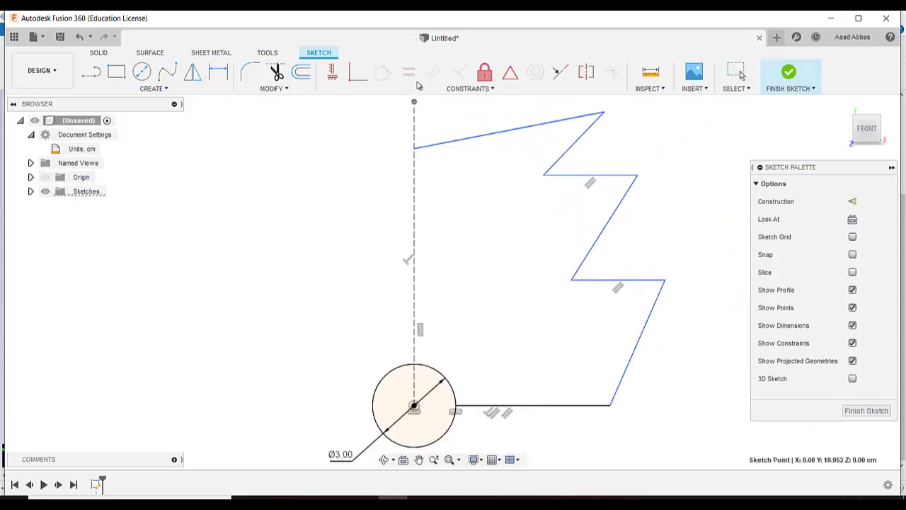
# Apply a Horizontal/Vertical constraint to the profile's slanted top line to make it horizontal.
pyautogui.click(457, 140)
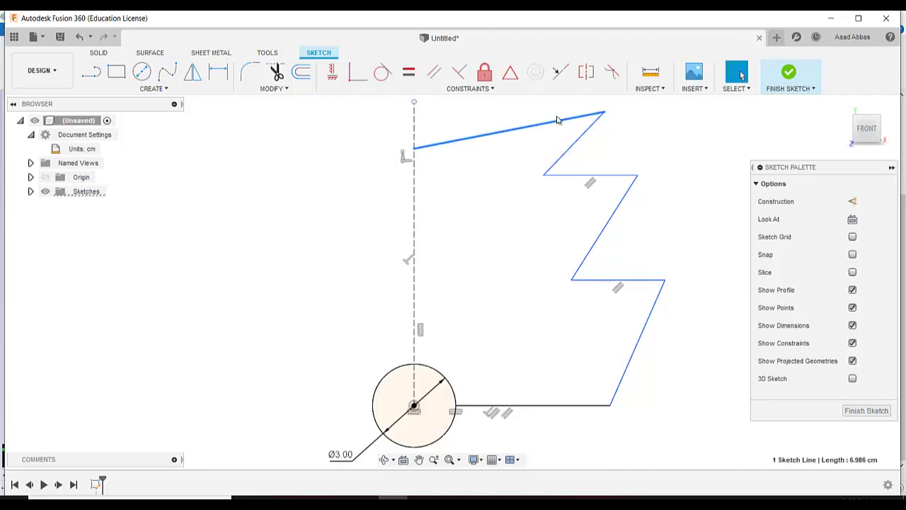
pyautogui.click(458, 149)
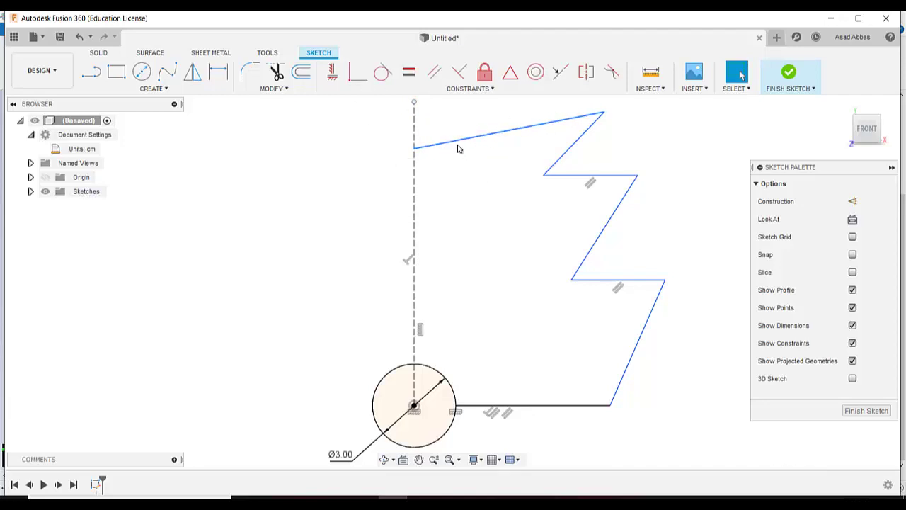
pyautogui.click(470, 88)
pyautogui.click(332, 73)
pyautogui.click(335, 73)
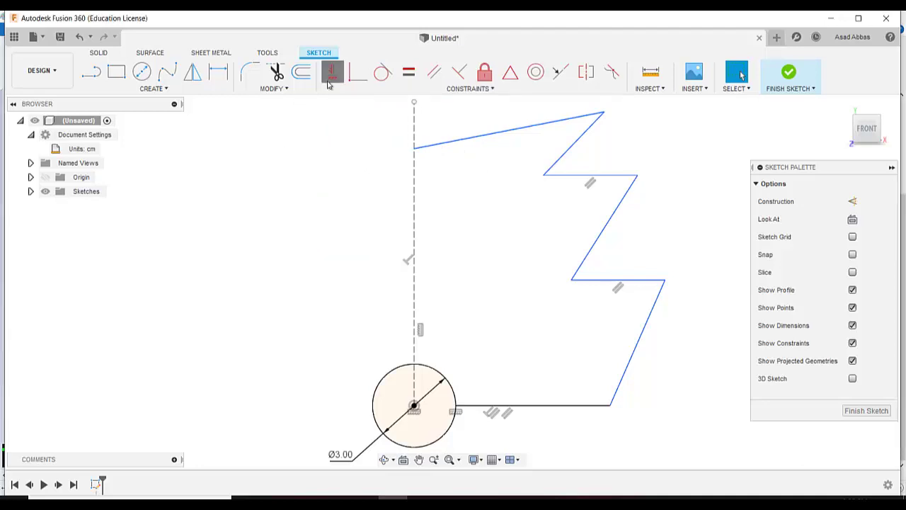
pyautogui.click(473, 137)
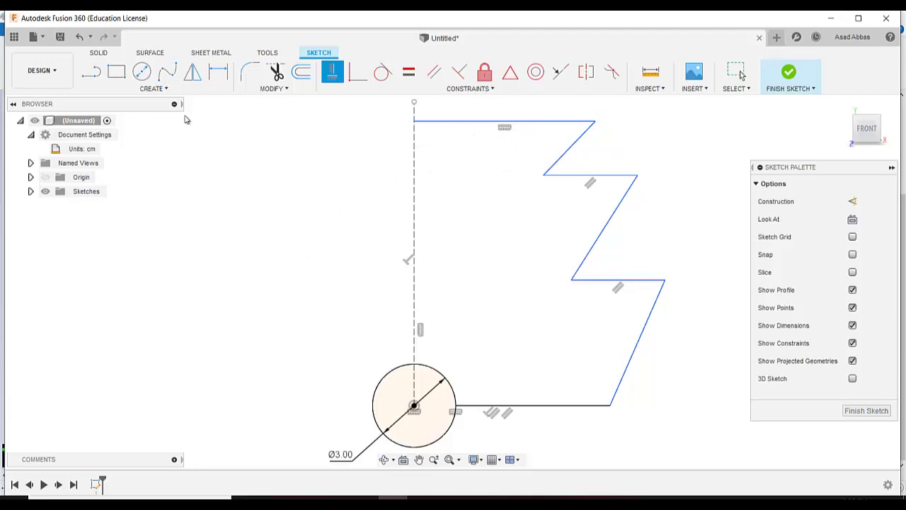
# Draw a vertical line from the top line's end on the construction axis down to the origin to close the profile.
pyautogui.click(95, 71)
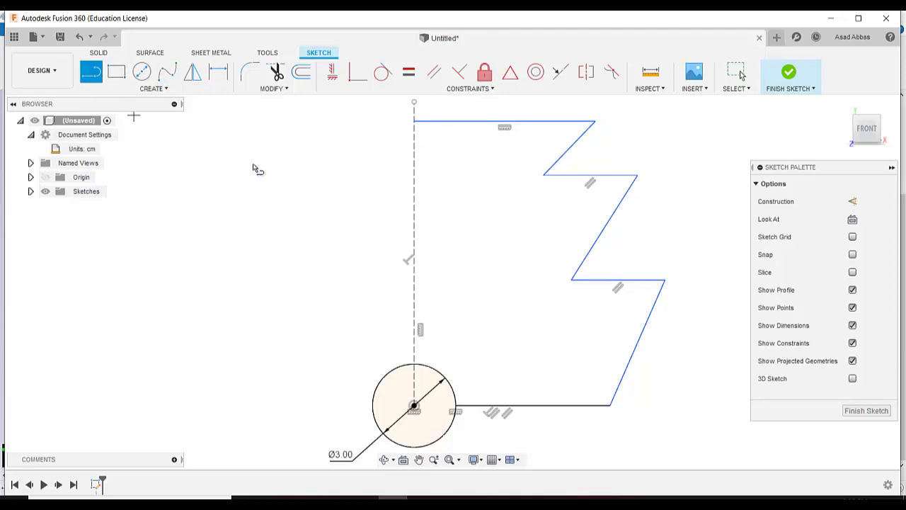
pyautogui.click(415, 121)
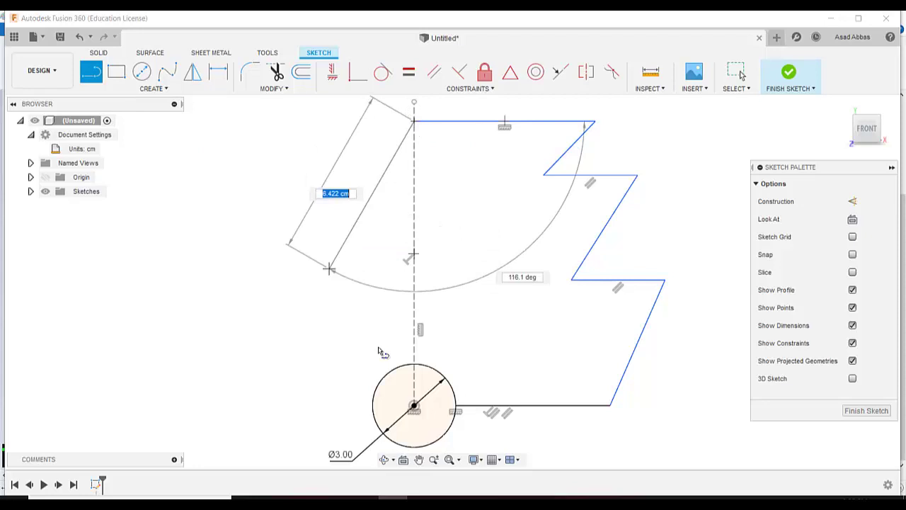
pyautogui.click(414, 405)
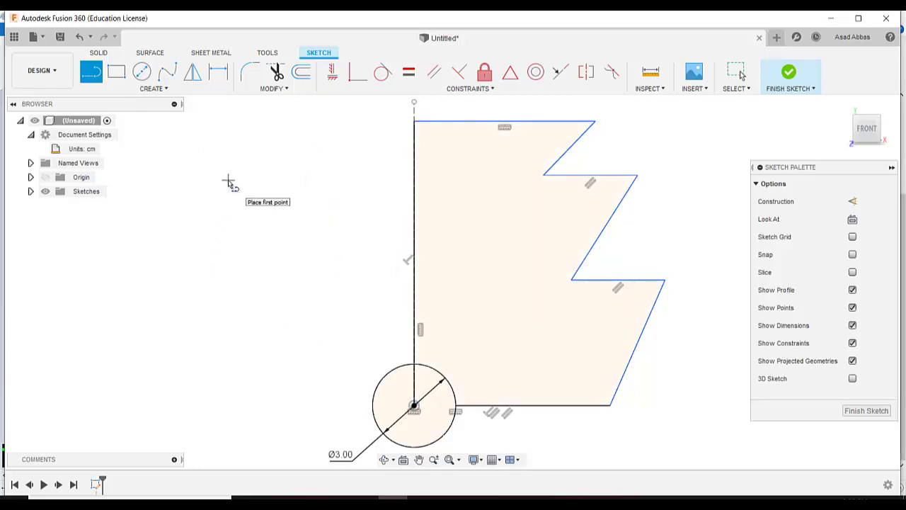
pyautogui.press('Escape')
# Stretch the construction axis's upper endpoint to about 12.7 cm above the origin.
pyautogui.scroll(-2, 235, 255)
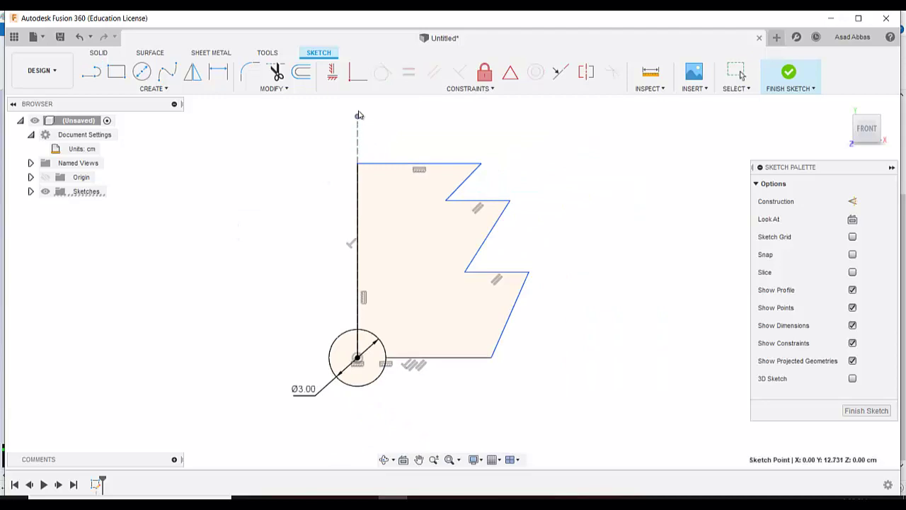
pyautogui.scroll(3, 238, 219)
pyautogui.scroll(-2, 236, 219)
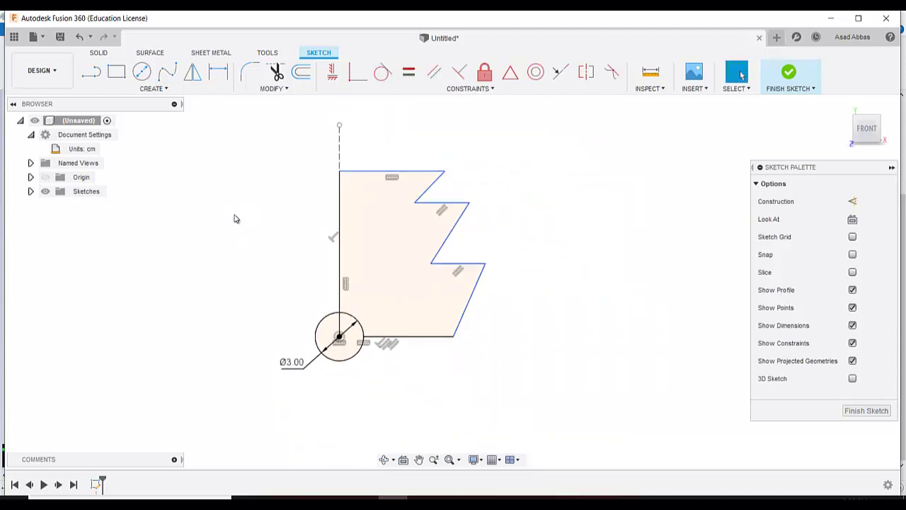
pyautogui.scroll(3, 145, 234)
pyautogui.scroll(-3, 143, 234)
pyautogui.scroll(2, 455, 248)
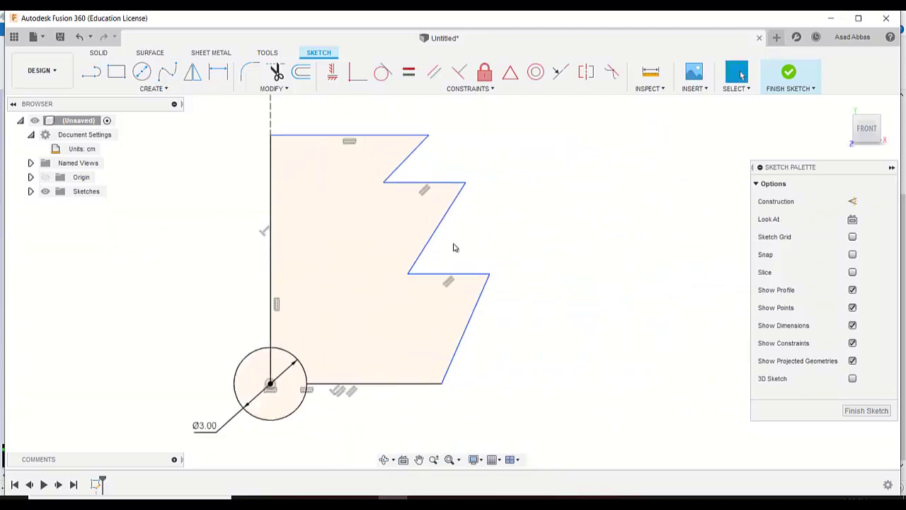
pyautogui.scroll(-3, 411, 237)
pyautogui.scroll(3, 375, 244)
pyautogui.scroll(-3, 243, 259)
pyautogui.scroll(1, 247, 255)
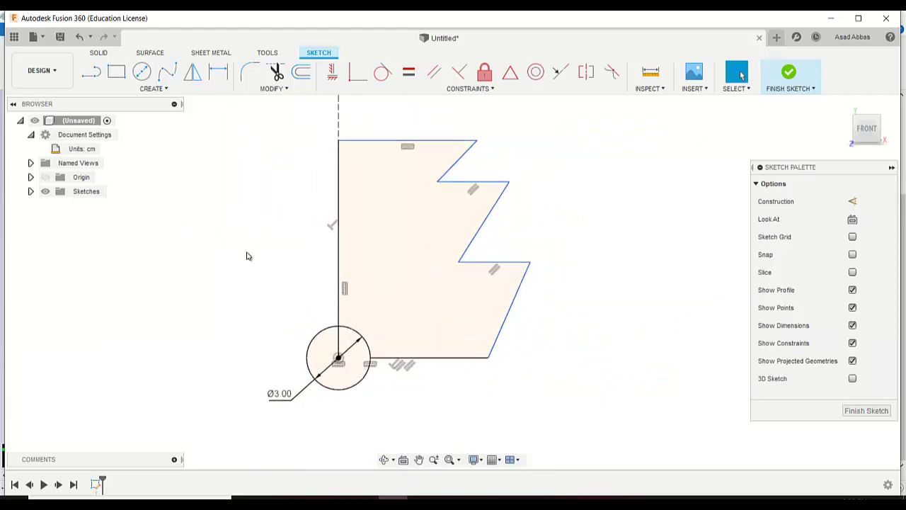
pyautogui.scroll(-1, 247, 255)
pyautogui.scroll(3, 251, 246)
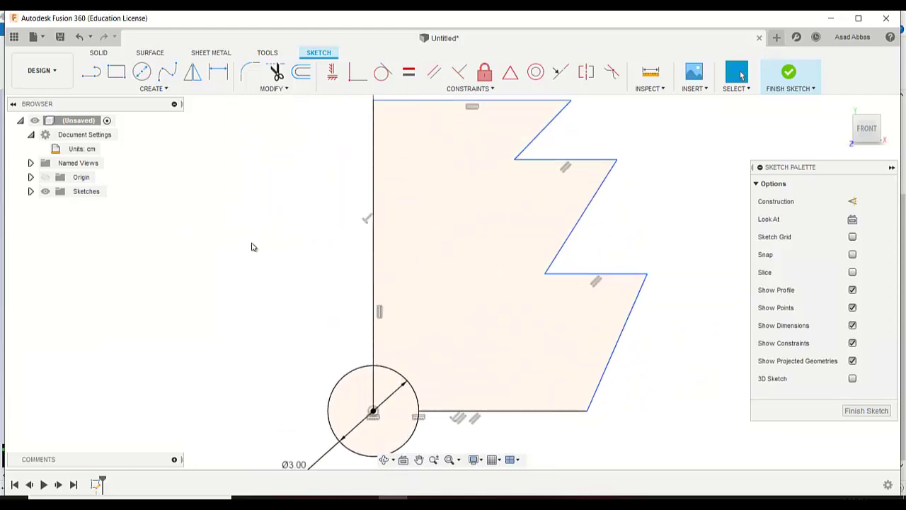
pyautogui.scroll(-3, 251, 246)
pyautogui.scroll(1, 252, 246)
pyautogui.scroll(3, 251, 246)
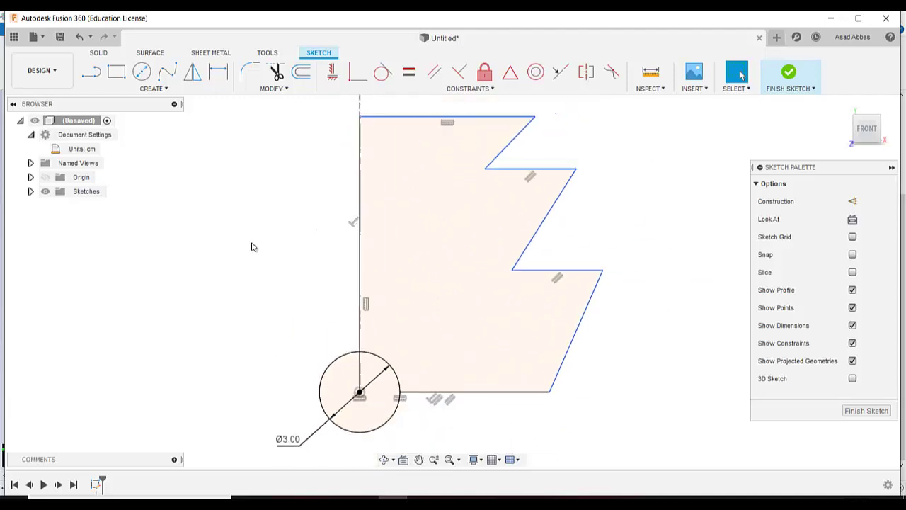
pyautogui.scroll(-3, 251, 247)
pyautogui.click(434, 459)
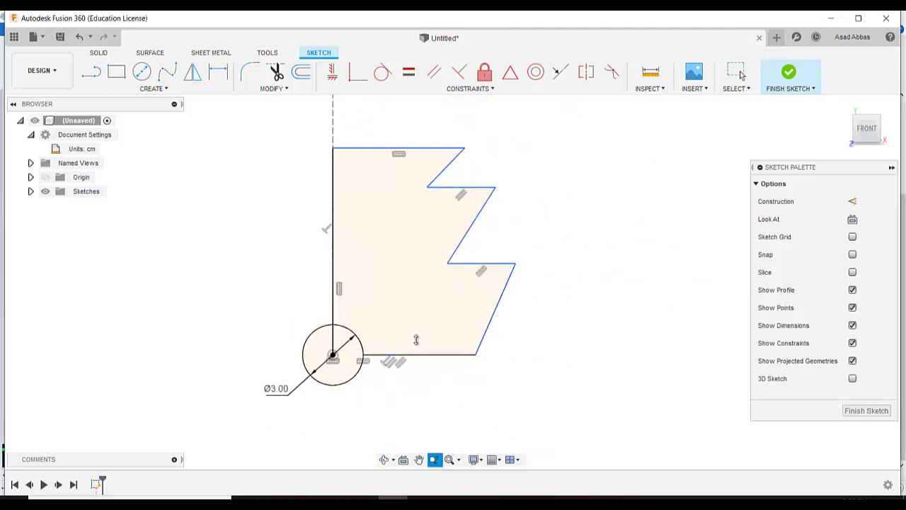
pyautogui.moveTo(415, 327)
pyautogui.mouseDown()
pyautogui.moveTo(417, 234)
pyautogui.moveTo(421, 366)
pyautogui.moveTo(429, 221)
pyautogui.moveTo(426, 292)
pyautogui.mouseUp()
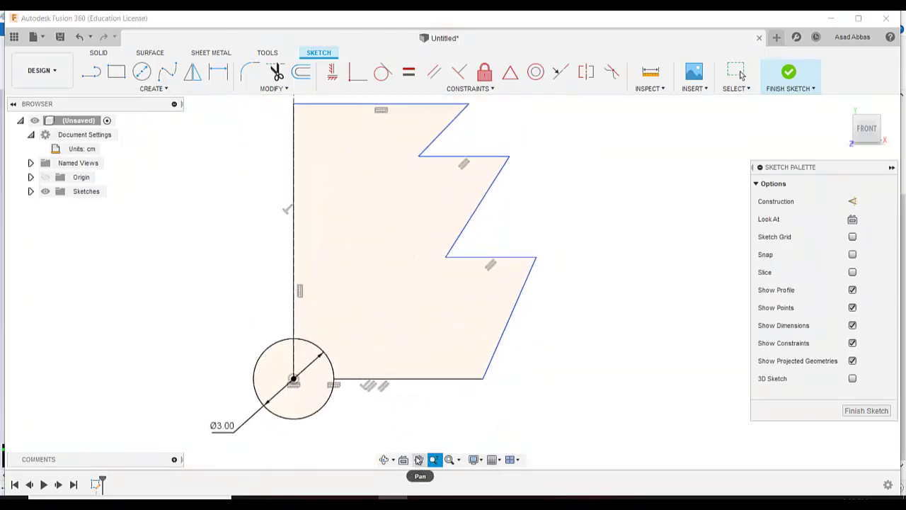
pyautogui.click(418, 459)
pyautogui.moveTo(401, 253)
pyautogui.mouseDown()
pyautogui.moveTo(467, 318)
pyautogui.moveTo(582, 281)
pyautogui.moveTo(524, 246)
pyautogui.moveTo(433, 270)
pyautogui.moveTo(458, 279)
pyautogui.moveTo(439, 295)
pyautogui.moveTo(461, 263)
pyautogui.mouseUp()
pyautogui.scroll(-2, 416, 257)
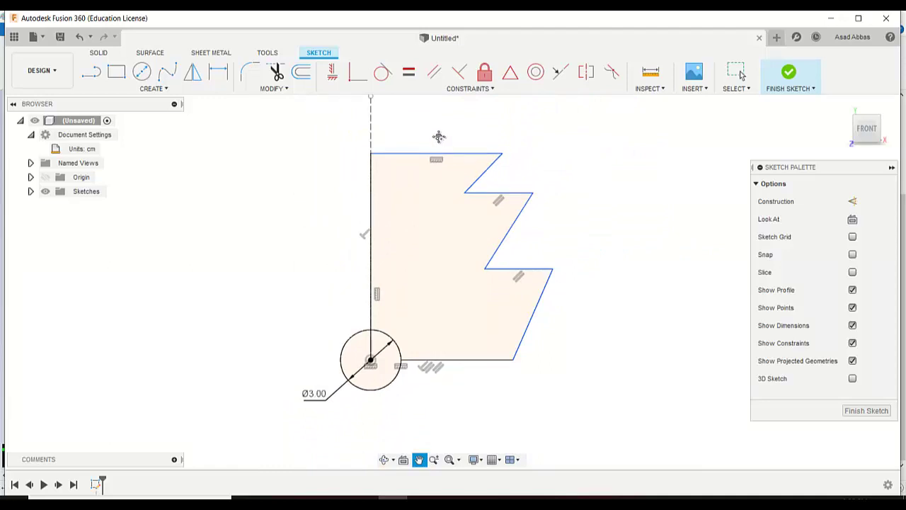
pyautogui.moveTo(437, 137); pyautogui.dragTo(437, 146)
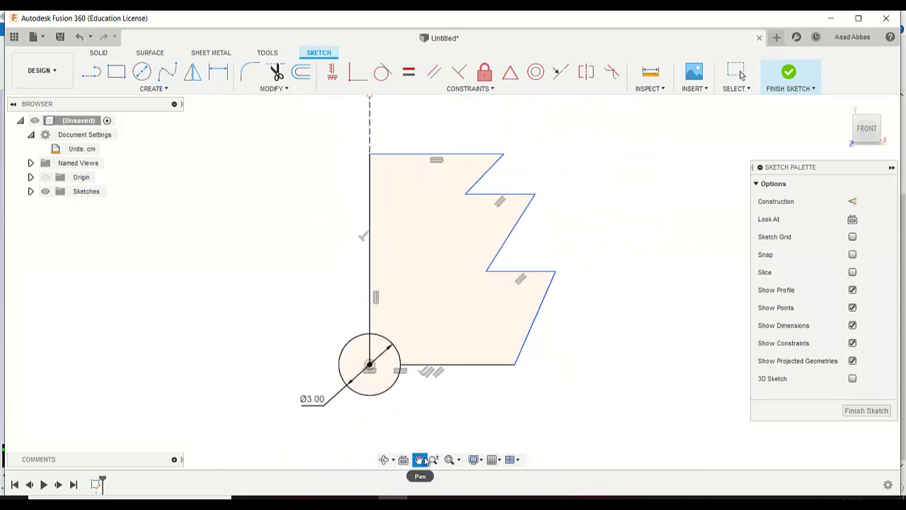
pyautogui.click(737, 71)
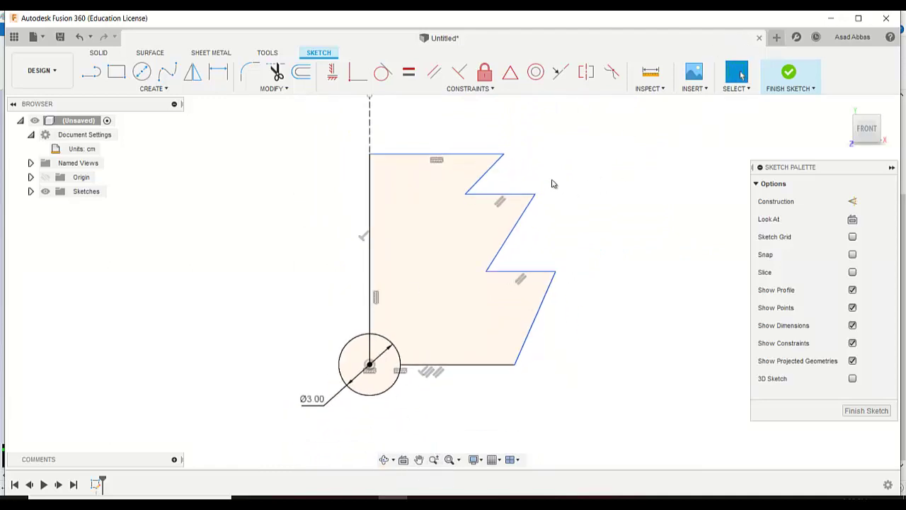
pyautogui.scroll(1, 352, 135)
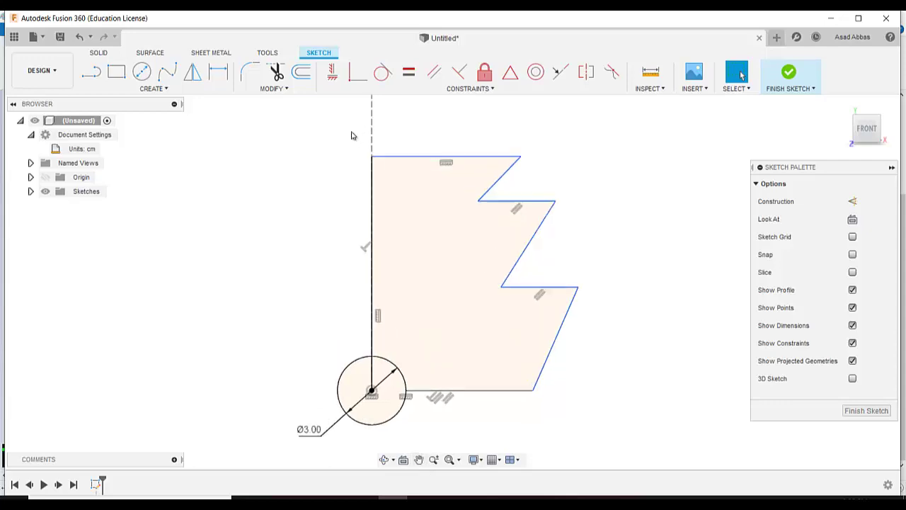
pyautogui.scroll(-1, 350, 135)
# Check the profile drawing in the exam PDF, and dimension the distance from the origin to the bottom line's outer endpoint as 3.5 cm.
pyautogui.hotkey('alt', 'Tab')
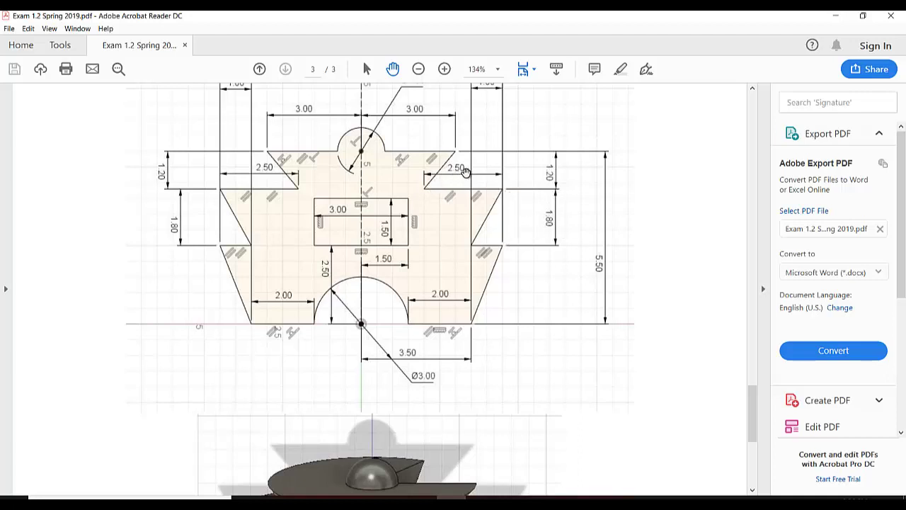
pyautogui.scroll(3, 437, 184)
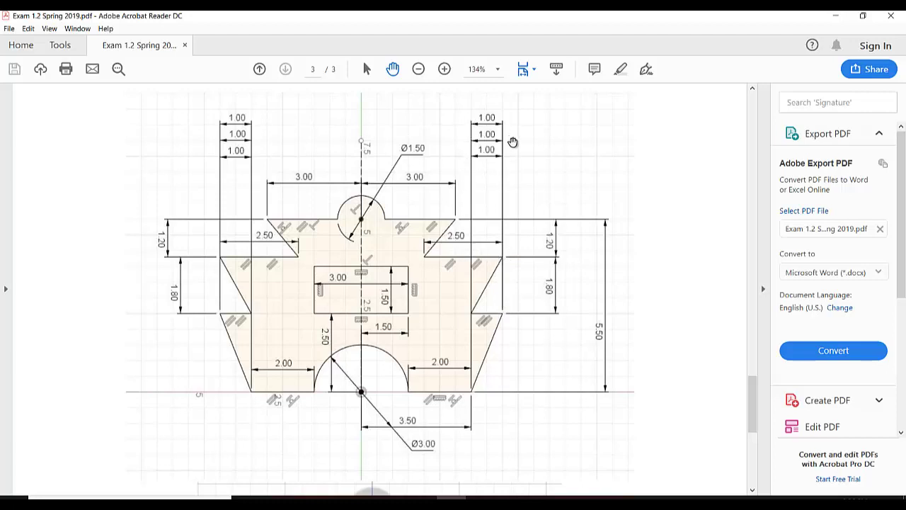
pyautogui.scroll(1, 512, 142)
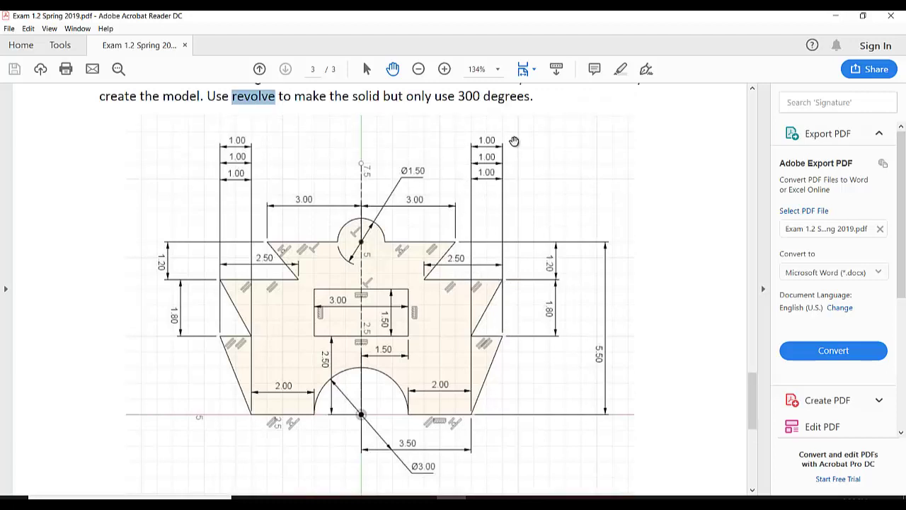
pyautogui.scroll(-2, 536, 270)
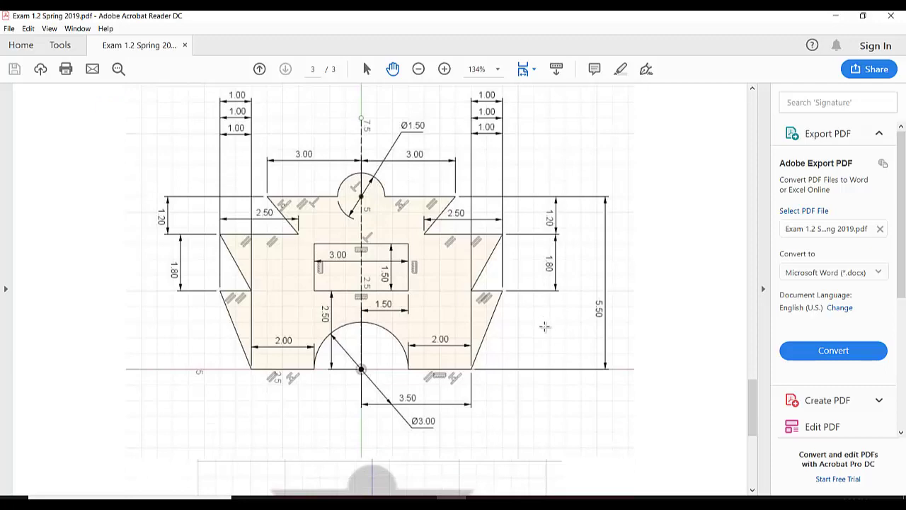
pyautogui.hotkey('alt', 'Tab')
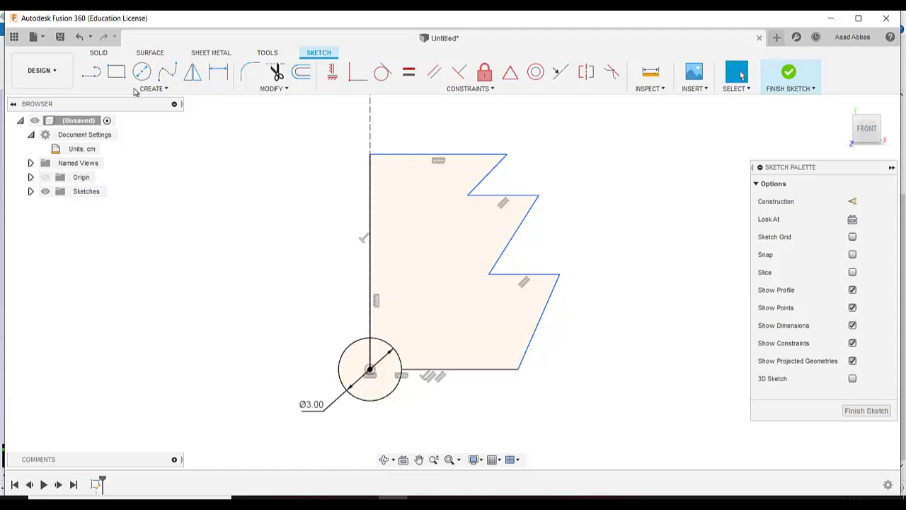
pyautogui.click(190, 89)
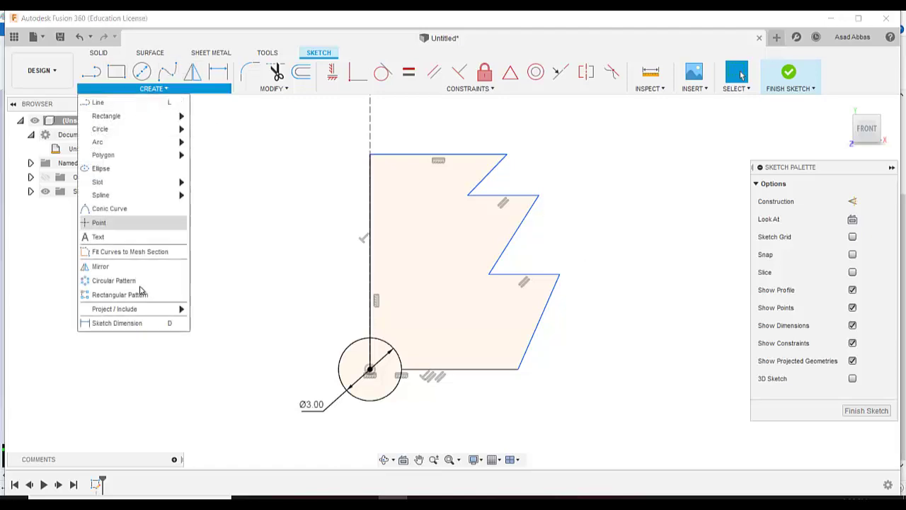
pyautogui.click(126, 323)
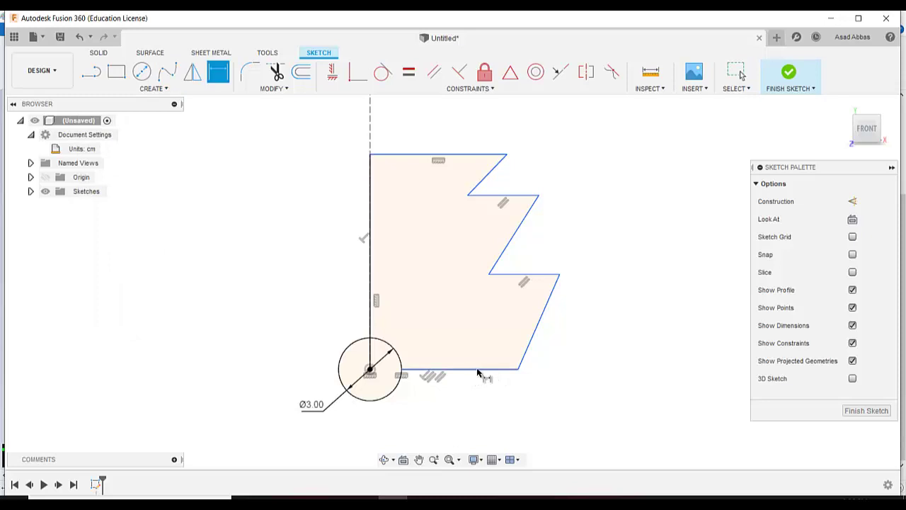
pyautogui.click(369, 369)
pyautogui.click(516, 370)
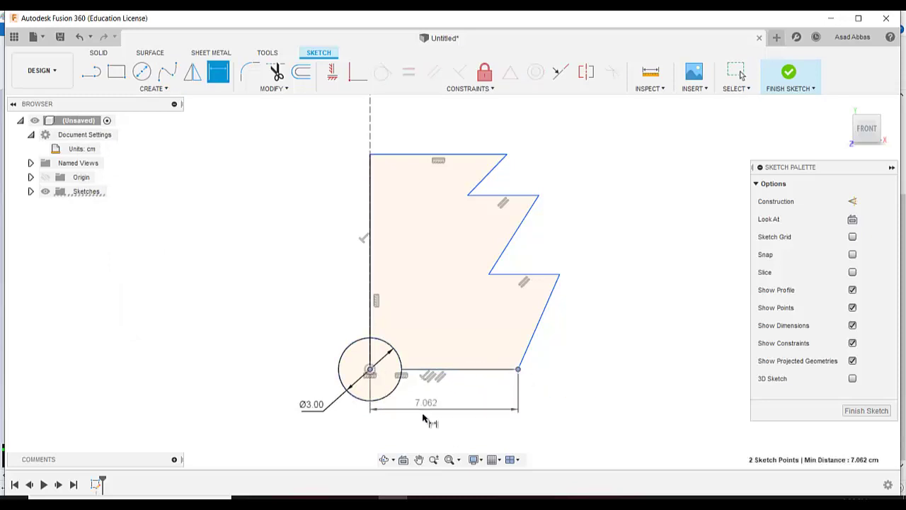
pyautogui.click(467, 416)
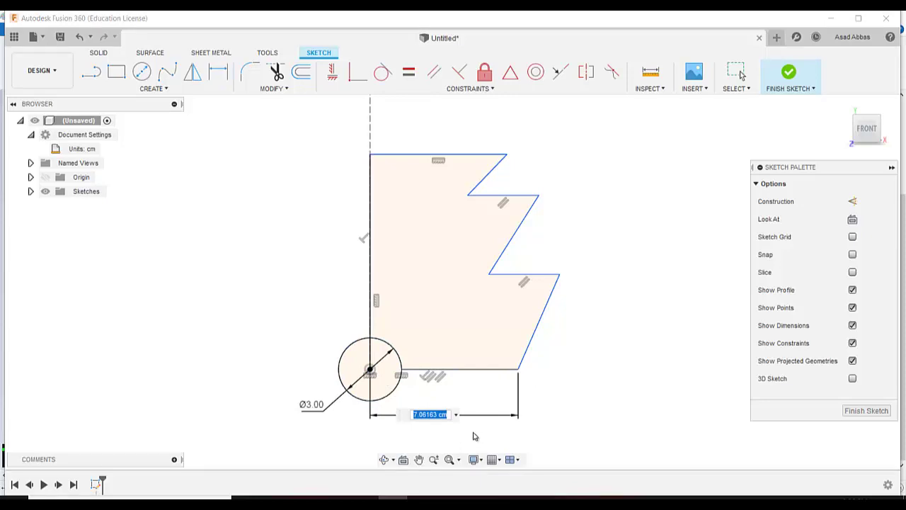
pyautogui.write('3.5')
pyautogui.press('Return')
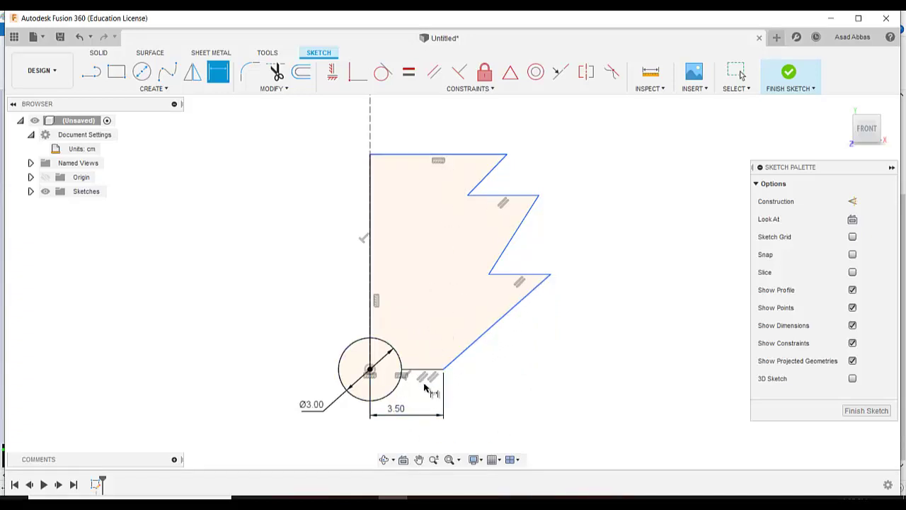
# Try to dimension the length of the bottom line between the circle and its outer endpoint.
pyautogui.scroll(2, 424, 382)
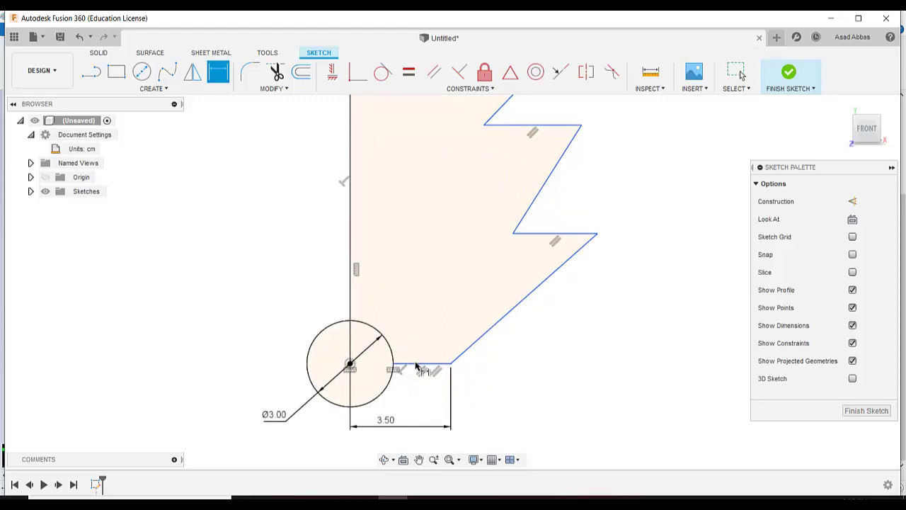
pyautogui.click(417, 366)
pyautogui.click(448, 338)
pyautogui.click(504, 273)
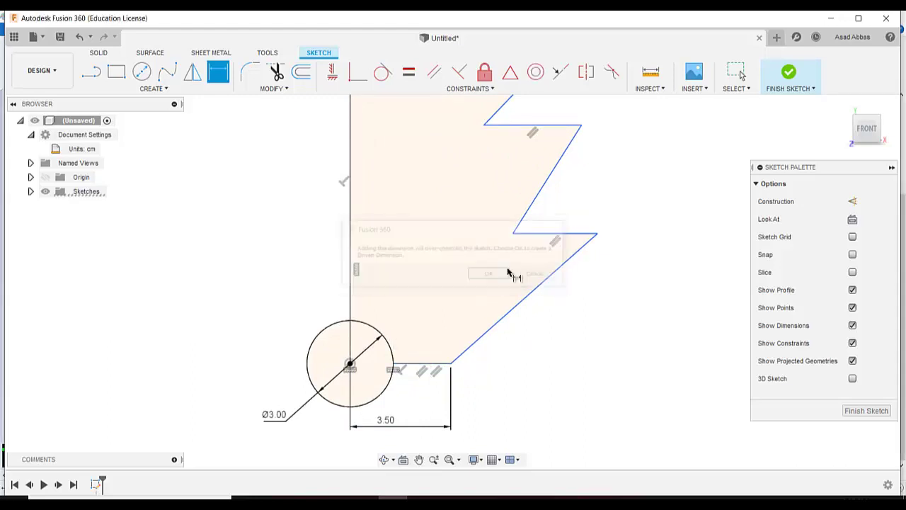
pyautogui.click(425, 364)
pyautogui.click(429, 340)
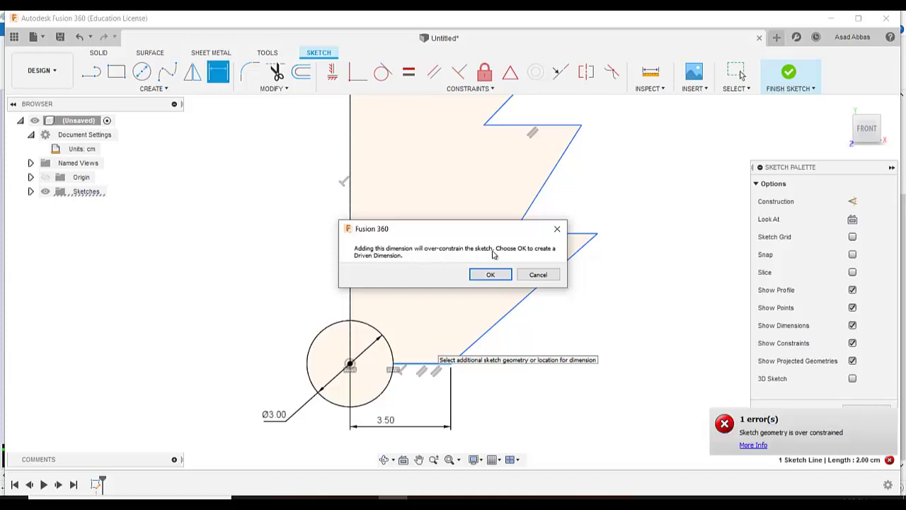
pyautogui.click(558, 230)
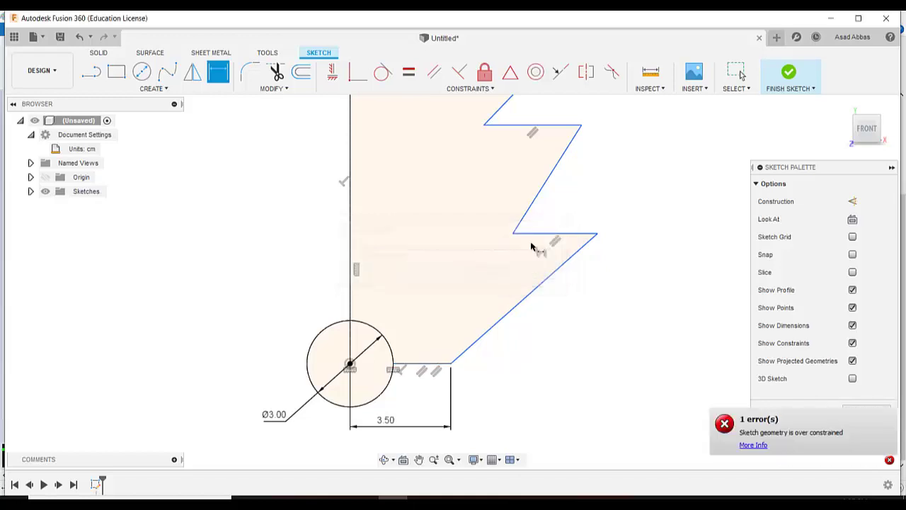
pyautogui.click(424, 364)
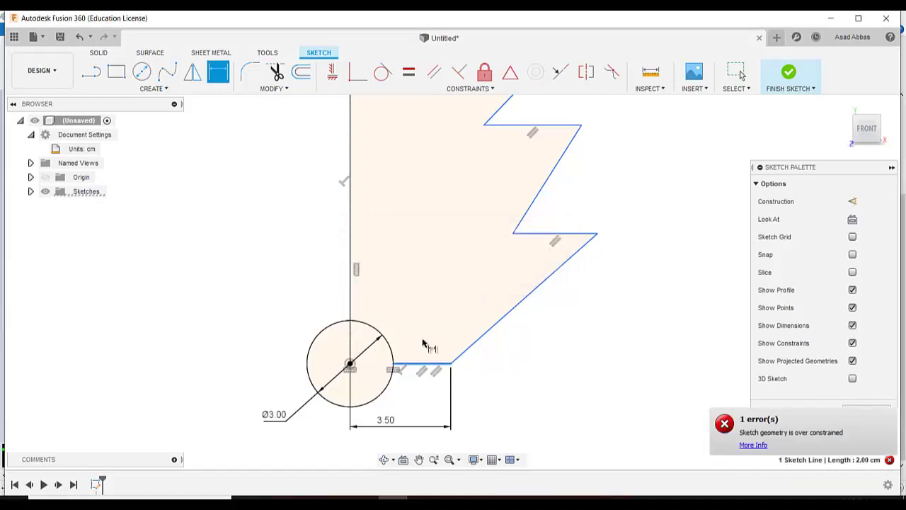
pyautogui.click(430, 341)
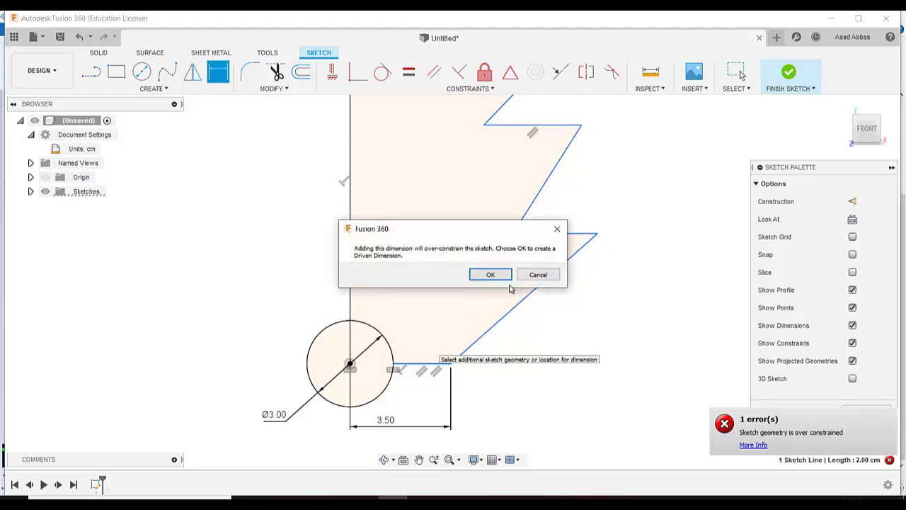
pyautogui.click(557, 229)
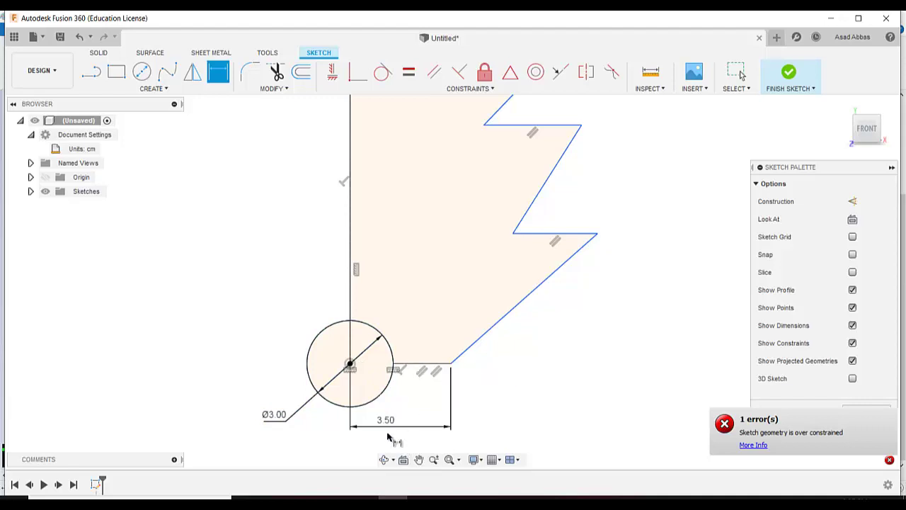
pyautogui.click(416, 359)
pyautogui.click(418, 362)
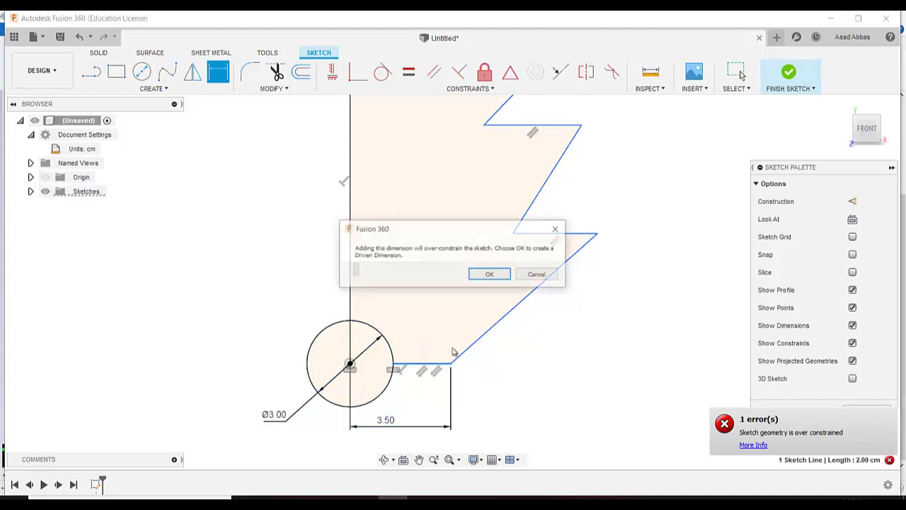
pyautogui.click(560, 229)
# Dimension the vertical distance between the top line's outer endpoint and the upper tooth's tip as 1.2 cm, following the exam PDF.
pyautogui.scroll(-3, 579, 309)
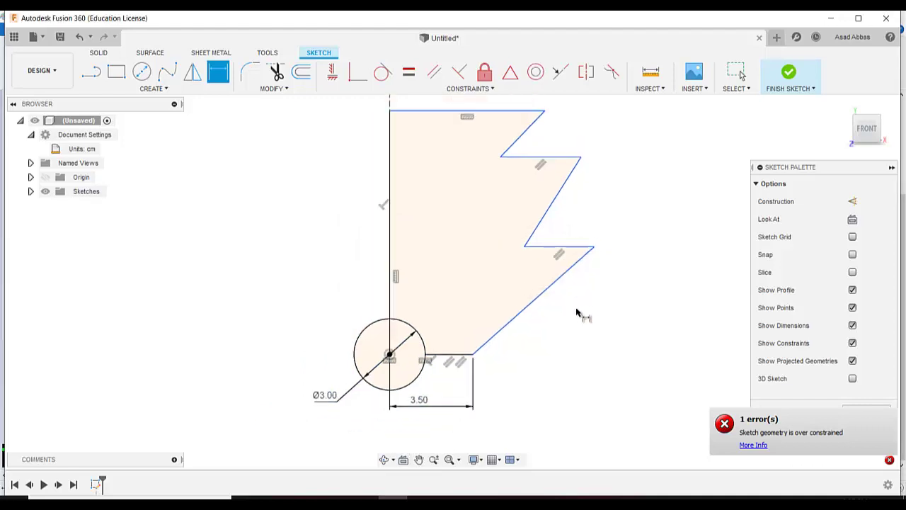
pyautogui.scroll(2, 621, 220)
pyautogui.scroll(-1, 579, 251)
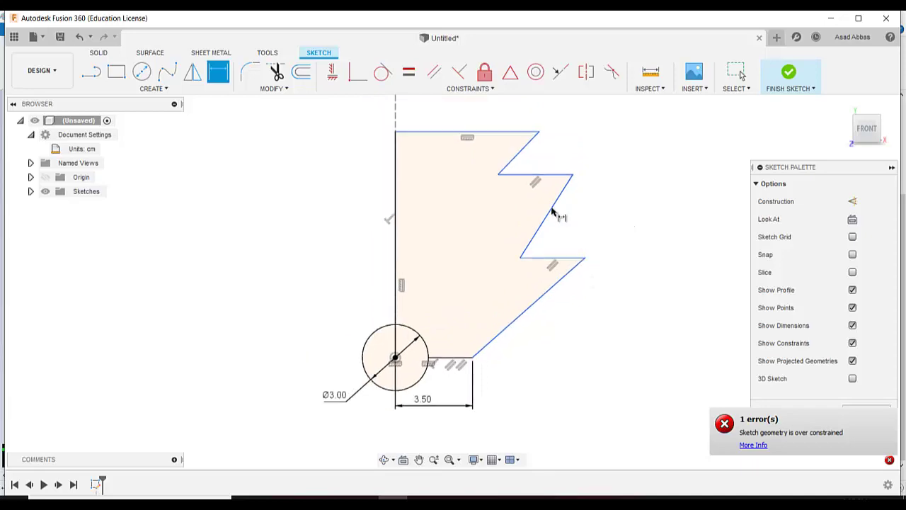
pyautogui.click(452, 497)
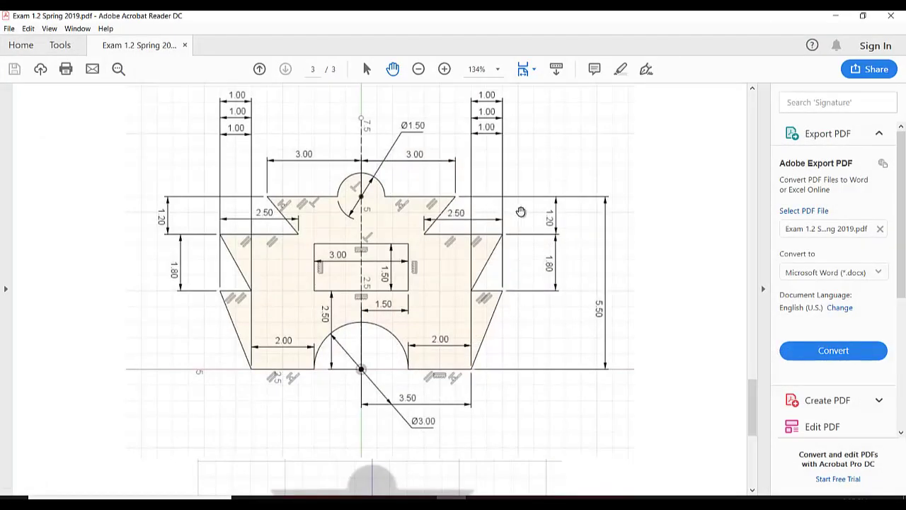
pyautogui.click(451, 497)
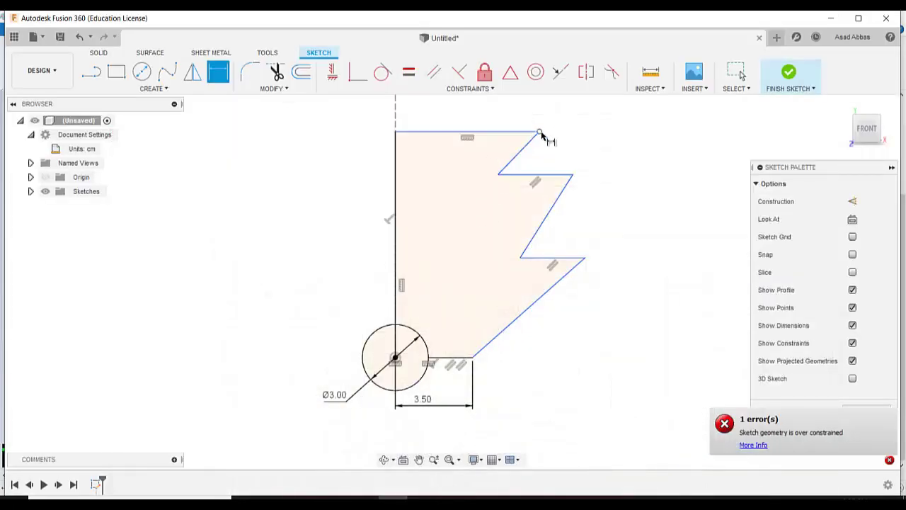
pyautogui.click(540, 131)
pyautogui.click(572, 173)
pyautogui.click(646, 164)
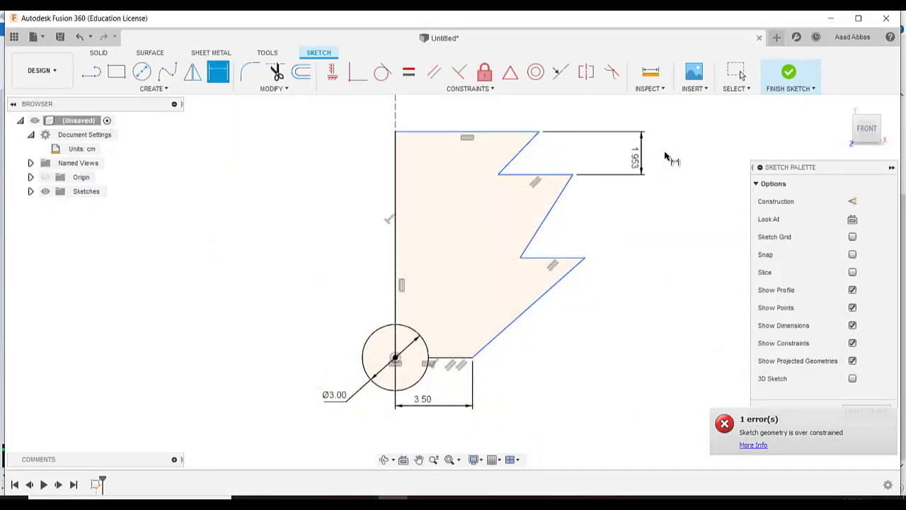
pyautogui.press('Return')
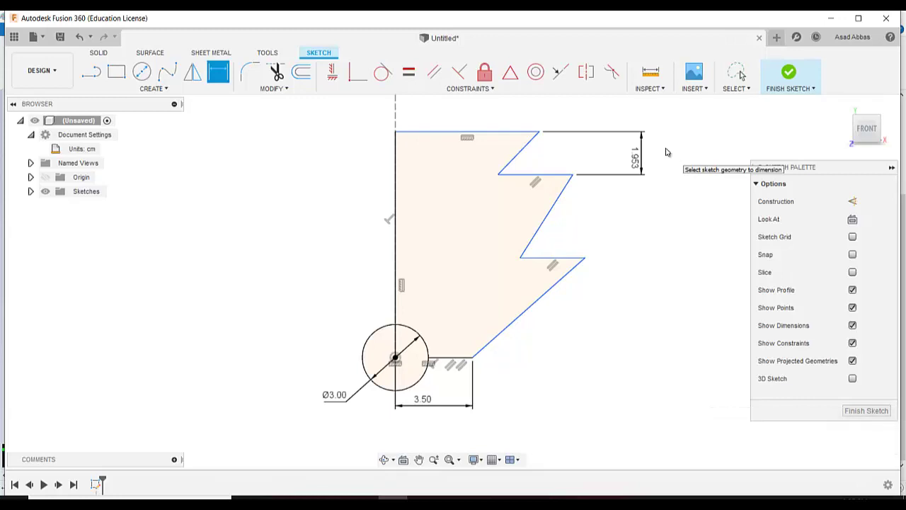
pyautogui.press('Escape')
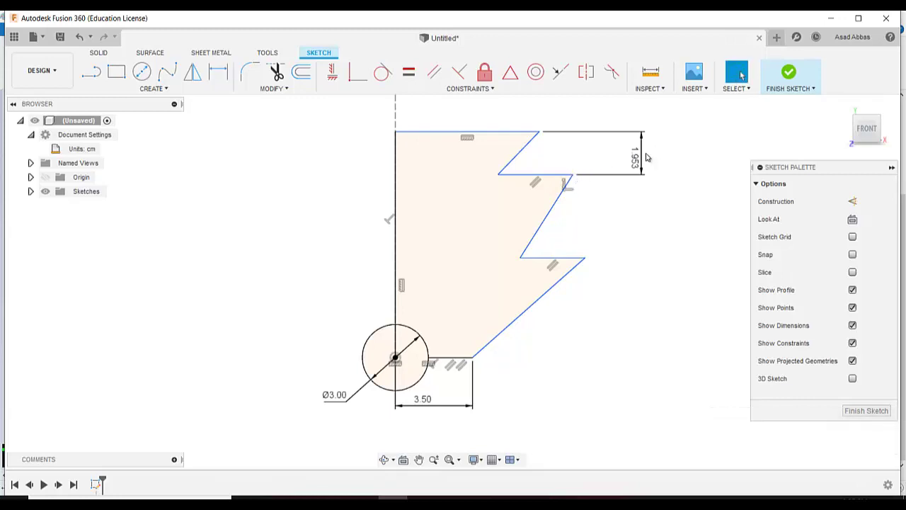
pyautogui.doubleClick(645, 158)
pyautogui.write('1.2')
pyautogui.press('Return')
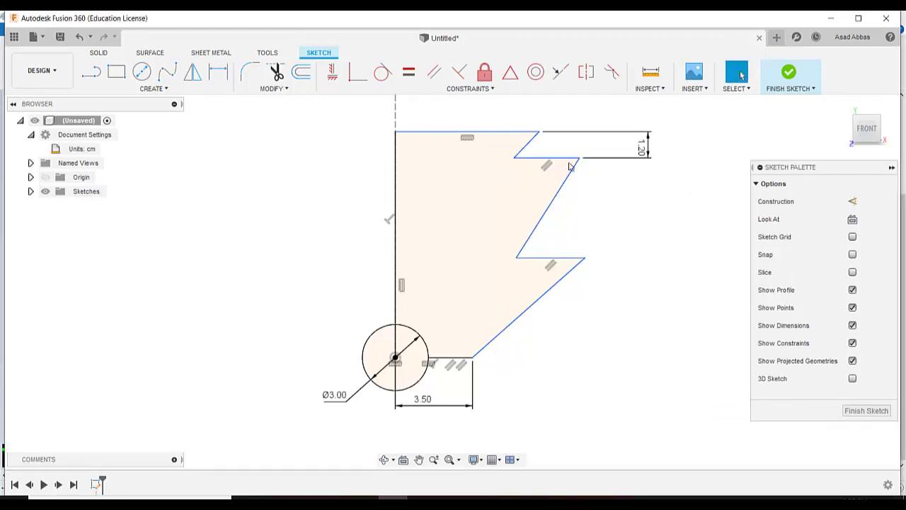
# Dimension the vertical distance between the upper tooth's tip and the lower tooth's tip as 1.8 cm.
pyautogui.click(218, 71)
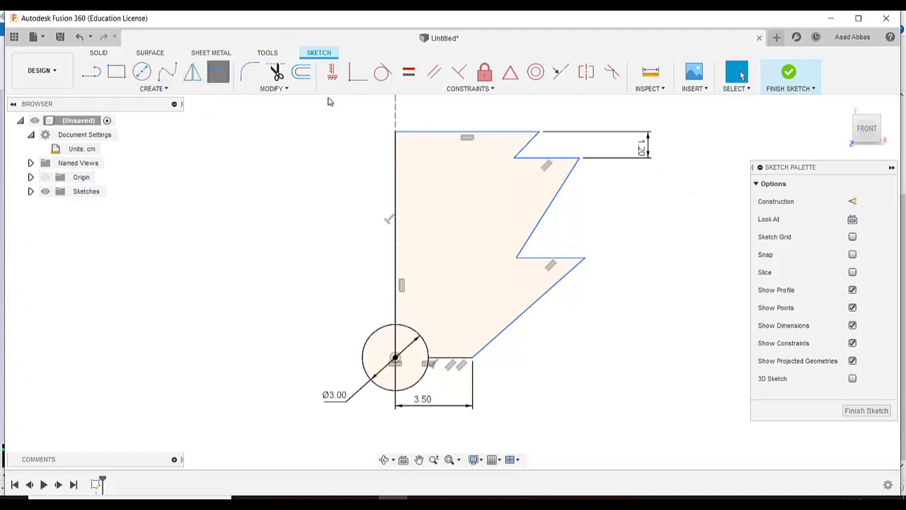
pyautogui.click(579, 157)
pyautogui.click(585, 257)
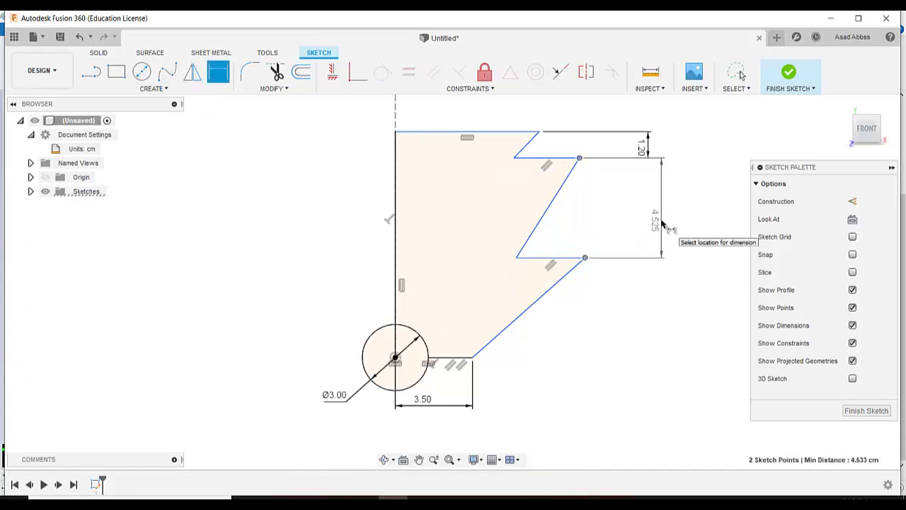
pyautogui.click(662, 219)
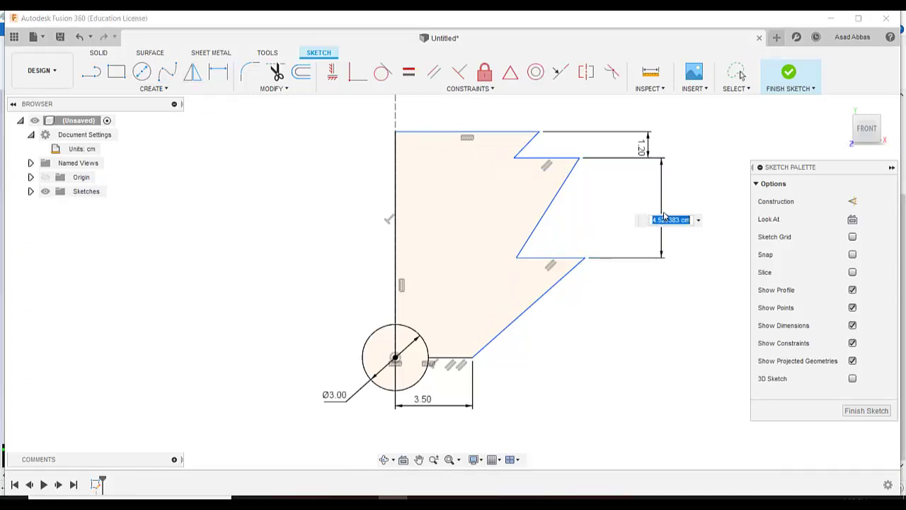
pyautogui.write('1.8')
pyautogui.press('Return')
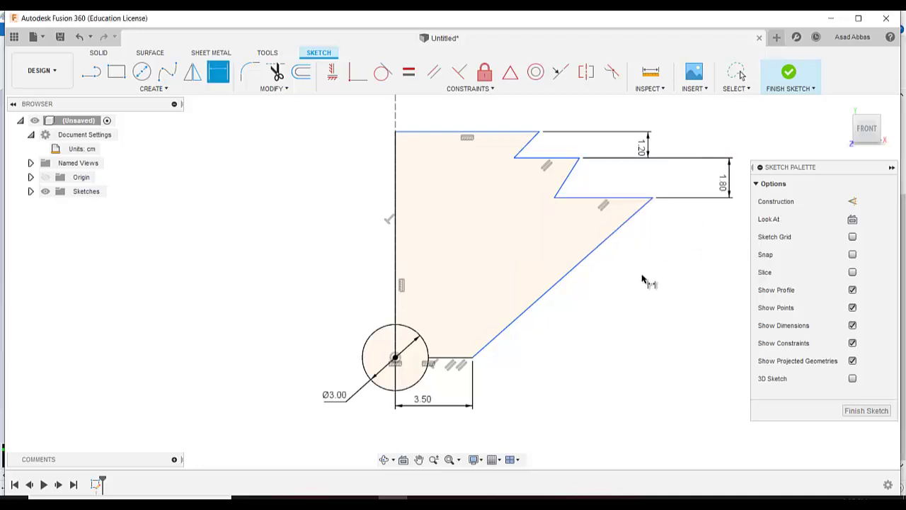
# Dimension the profile's overall height from the top line to the bottom line's outer endpoint as 5.5 cm.
pyautogui.scroll(-3, 642, 278)
pyautogui.scroll(2, 668, 190)
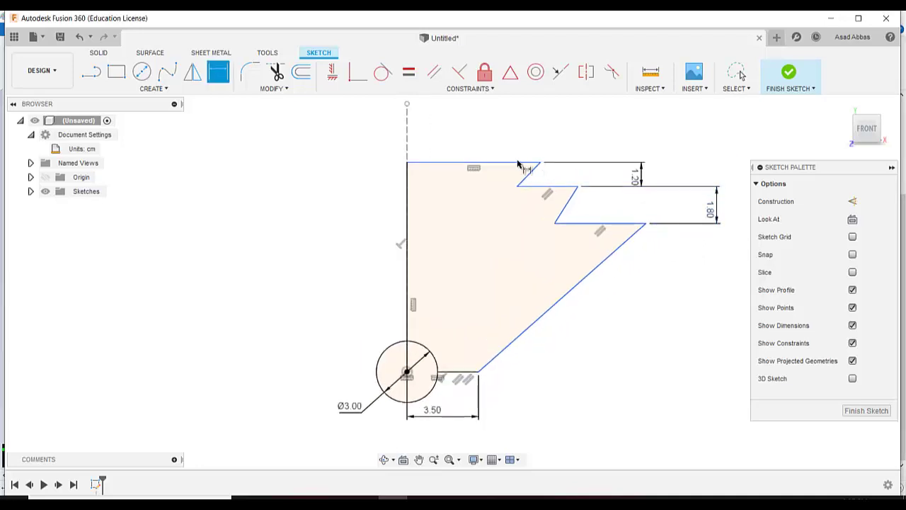
pyautogui.click(444, 164)
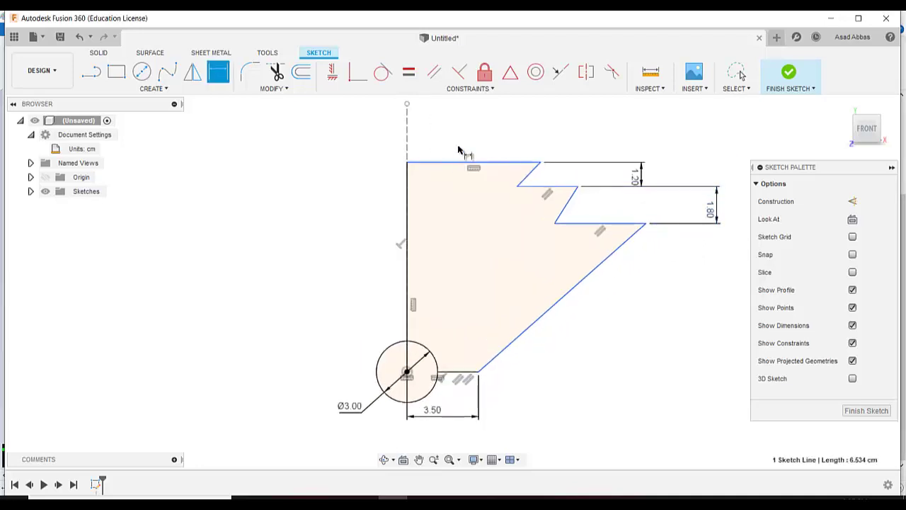
pyautogui.click(478, 371)
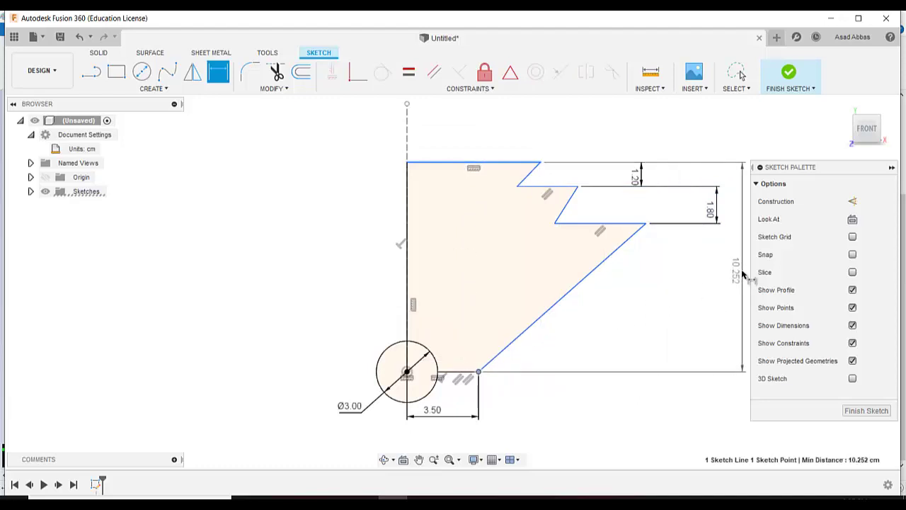
pyautogui.click(741, 269)
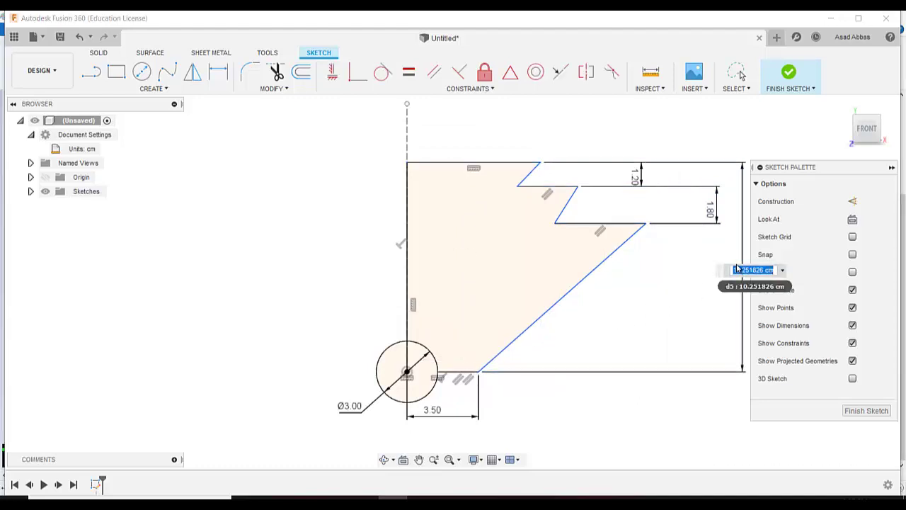
pyautogui.write('5.5')
pyautogui.press('Return')
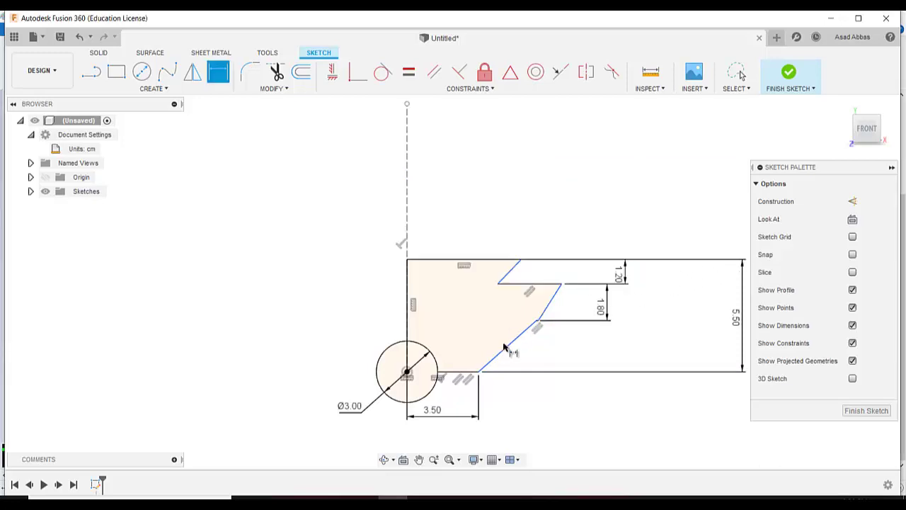
# Move the lower tooth's tip outward beyond its notch corner to about 8.4 cm from the axis.
pyautogui.scroll(5, 504, 347)
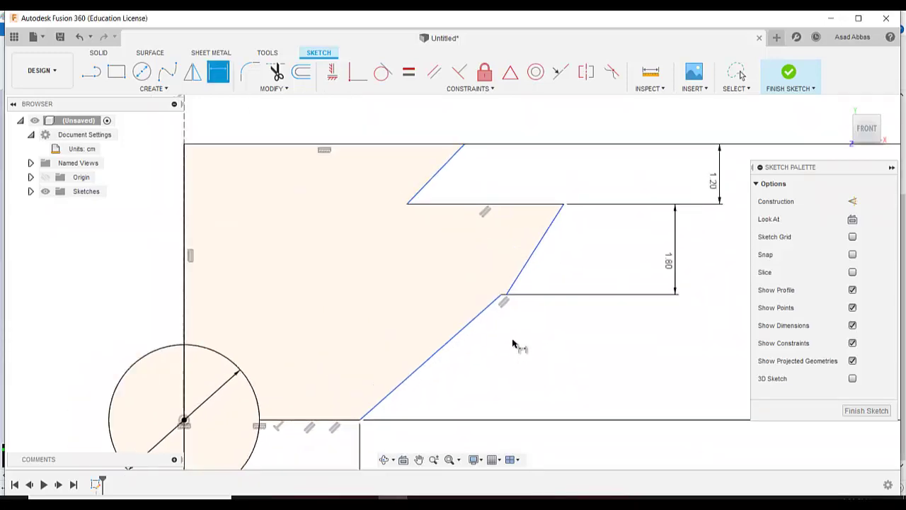
pyautogui.scroll(-2, 515, 341)
pyautogui.scroll(-2, 543, 337)
pyautogui.scroll(1, 543, 343)
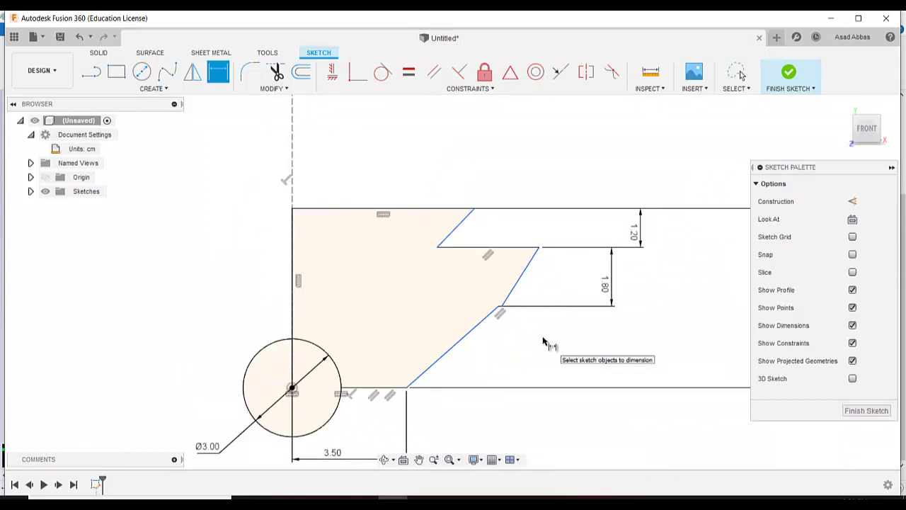
pyautogui.press('Escape')
pyautogui.scroll(4, 519, 318)
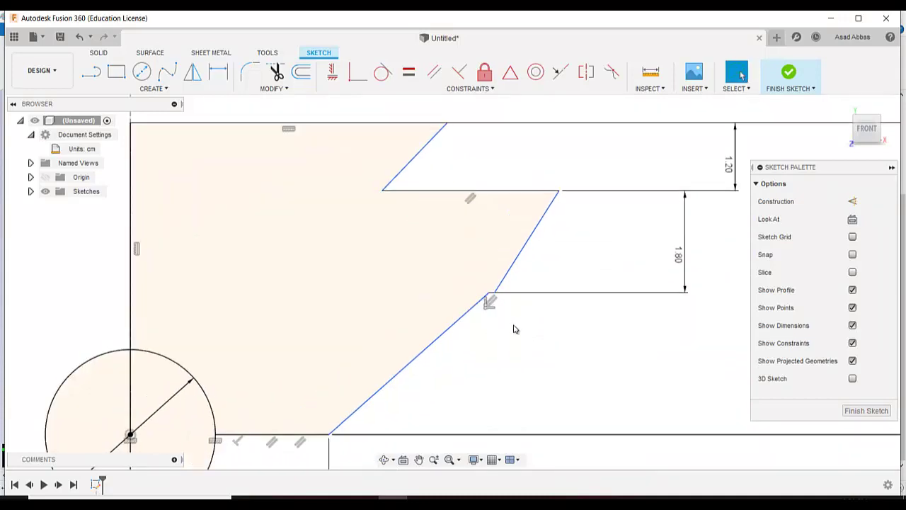
pyautogui.moveTo(481, 285); pyautogui.dragTo(337, 293)
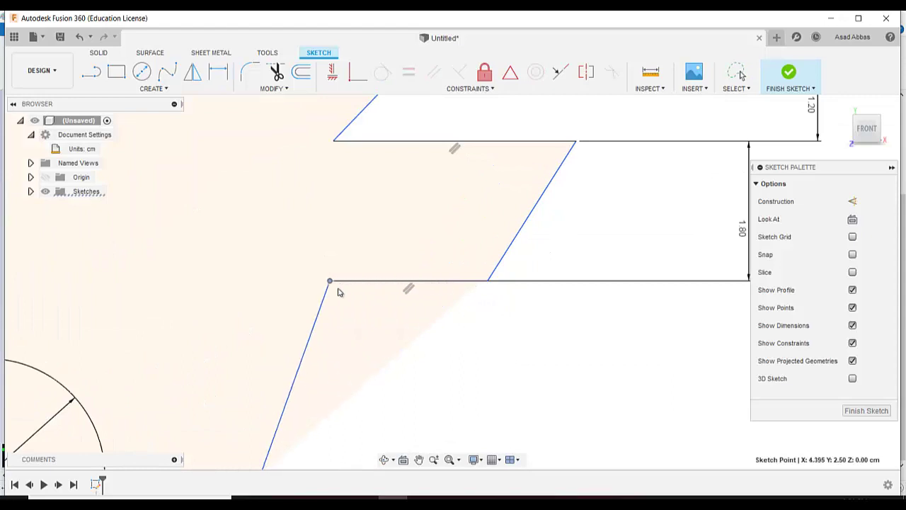
pyautogui.scroll(-4, 513, 374)
pyautogui.scroll(-2, 486, 372)
pyautogui.scroll(1, 461, 385)
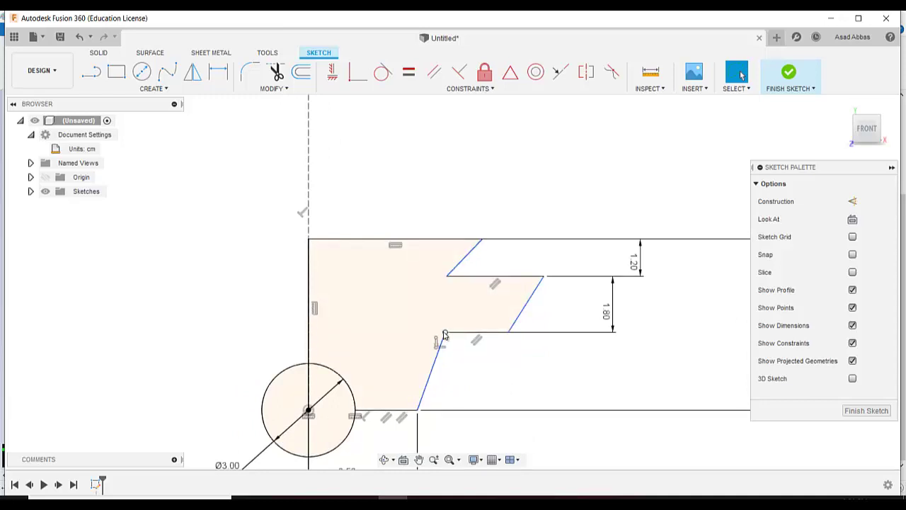
pyautogui.moveTo(445, 333); pyautogui.dragTo(570, 333)
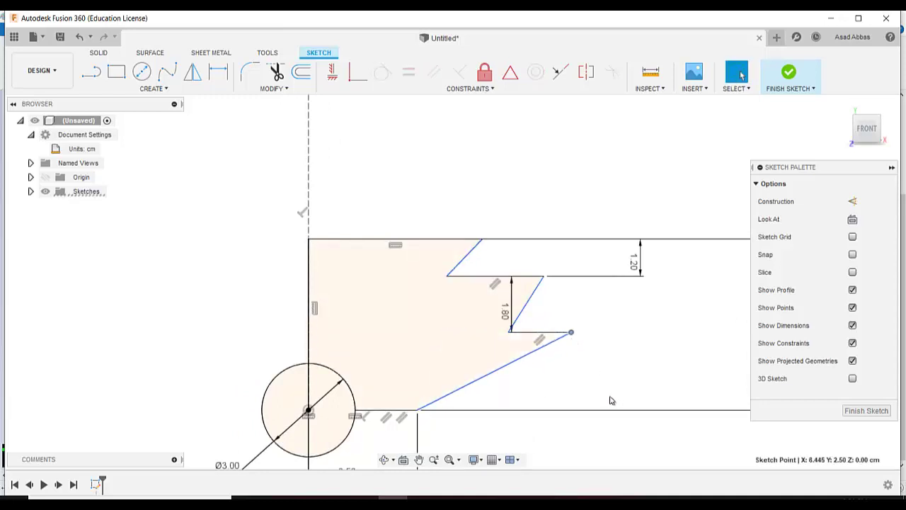
# Place the 1.8 cm dimension outside the profile, and shift the lower tooth outward until its tip is about 9.2 cm from the axis.
pyautogui.moveTo(514, 308); pyautogui.dragTo(639, 329)
pyautogui.scroll(-2, 598, 376)
pyautogui.scroll(-2, 572, 424)
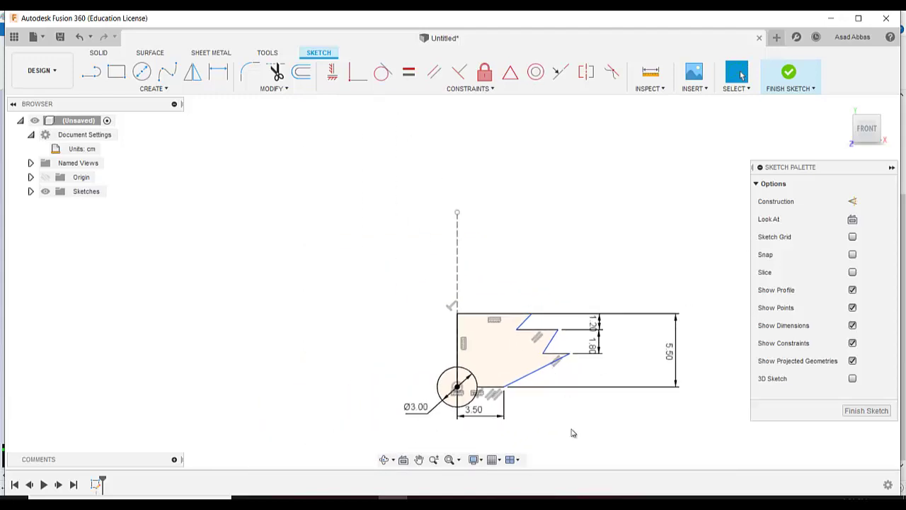
pyautogui.scroll(1, 608, 404)
pyautogui.scroll(2, 547, 392)
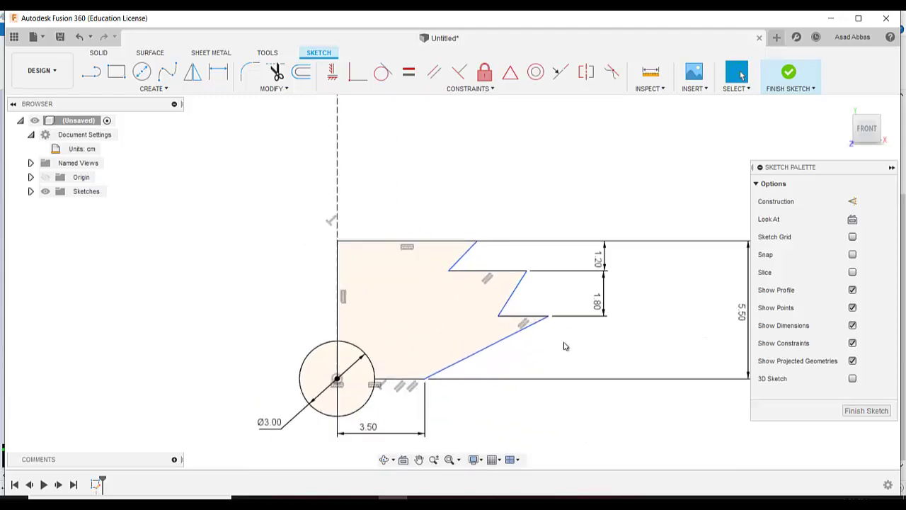
pyautogui.scroll(-2, 564, 345)
pyautogui.scroll(2, 559, 333)
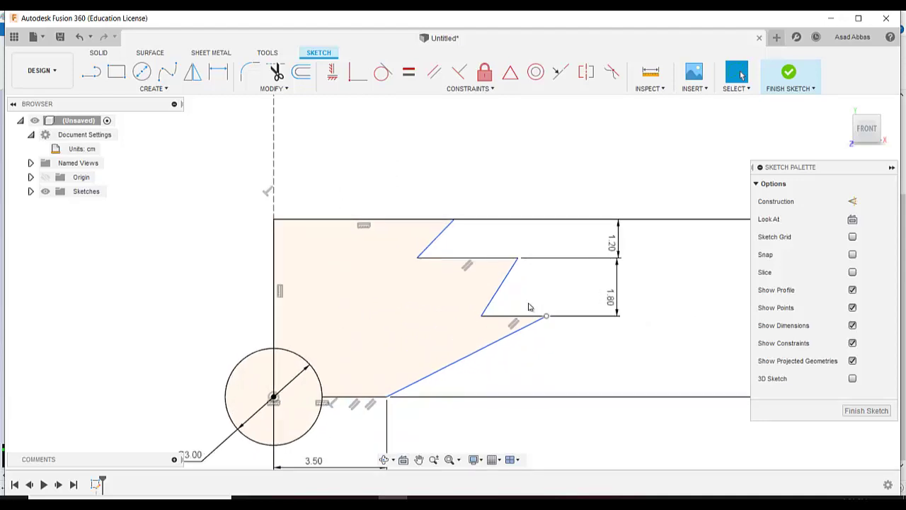
pyautogui.moveTo(478, 318)
pyautogui.mouseDown()
pyautogui.moveTo(425, 315)
pyautogui.moveTo(548, 322)
pyautogui.moveTo(427, 326)
pyautogui.moveTo(414, 317)
pyautogui.moveTo(571, 333)
pyautogui.mouseUp()
# Check the profile in the exam PDF, and dimension the horizontal distance from the bottom line's outer endpoint to the lower tooth's tip as 1 cm.
pyautogui.click(451, 497)
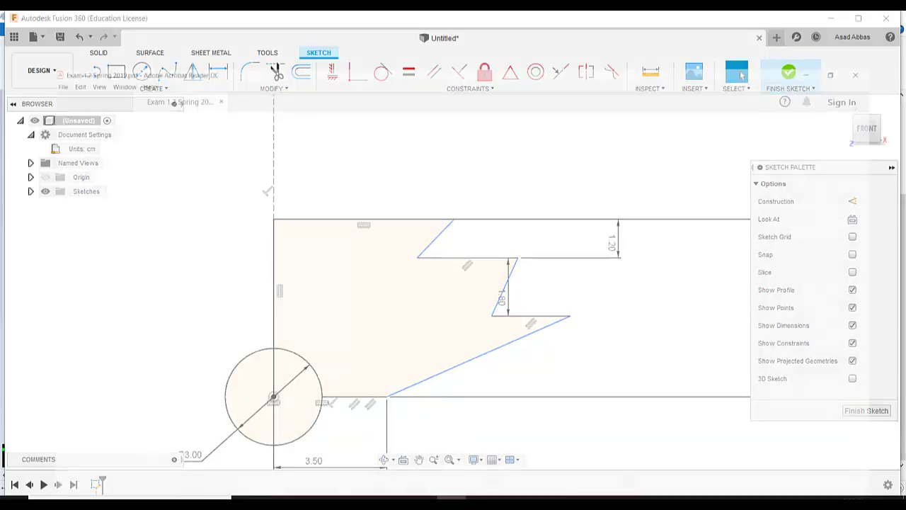
pyautogui.click(451, 497)
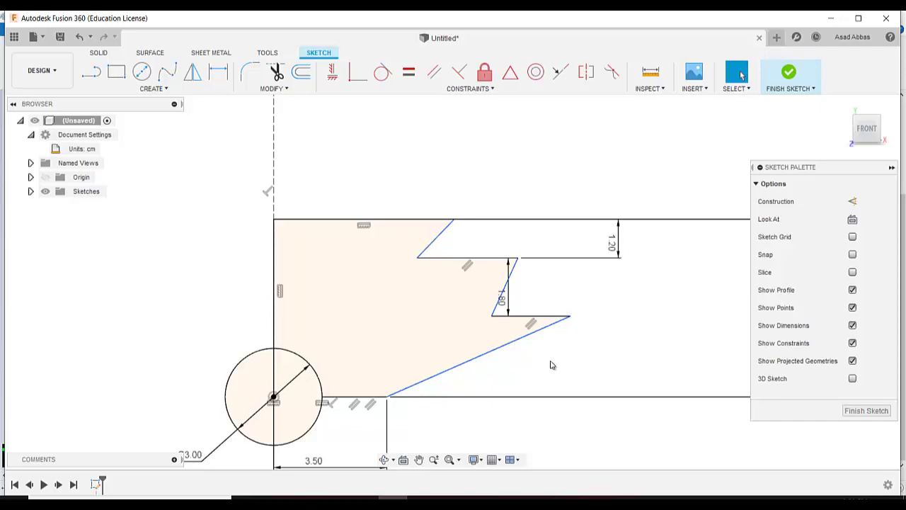
pyautogui.click(451, 498)
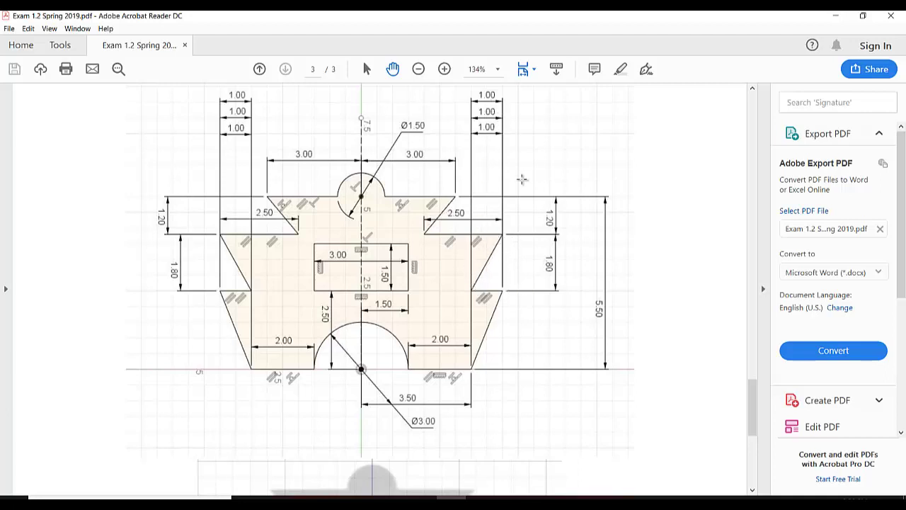
pyautogui.click(452, 497)
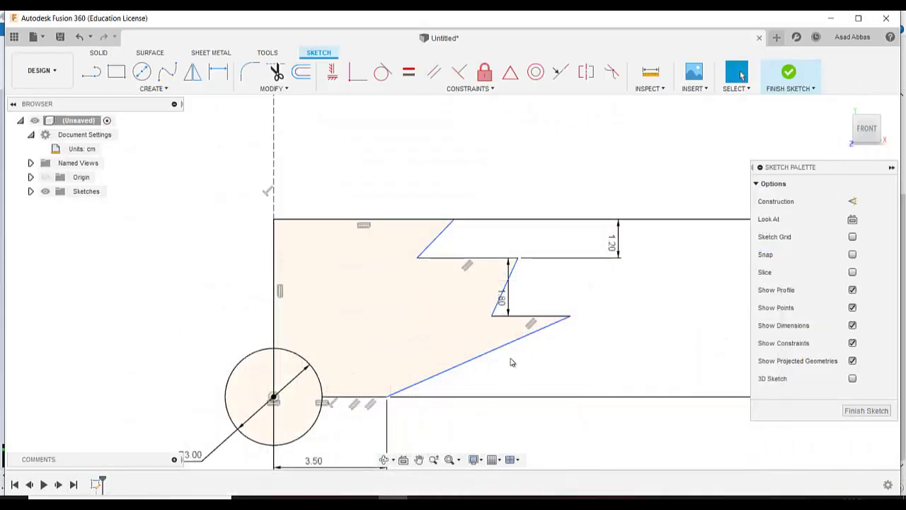
pyautogui.click(218, 70)
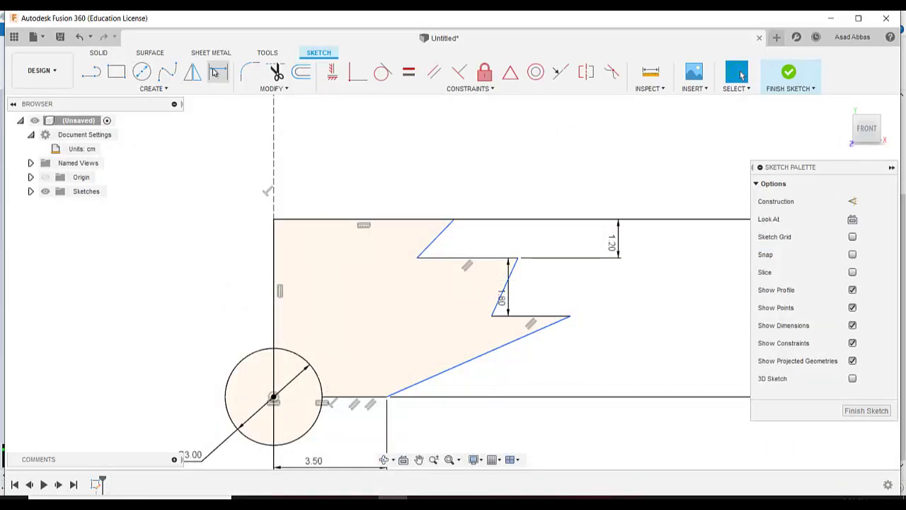
pyautogui.click(571, 317)
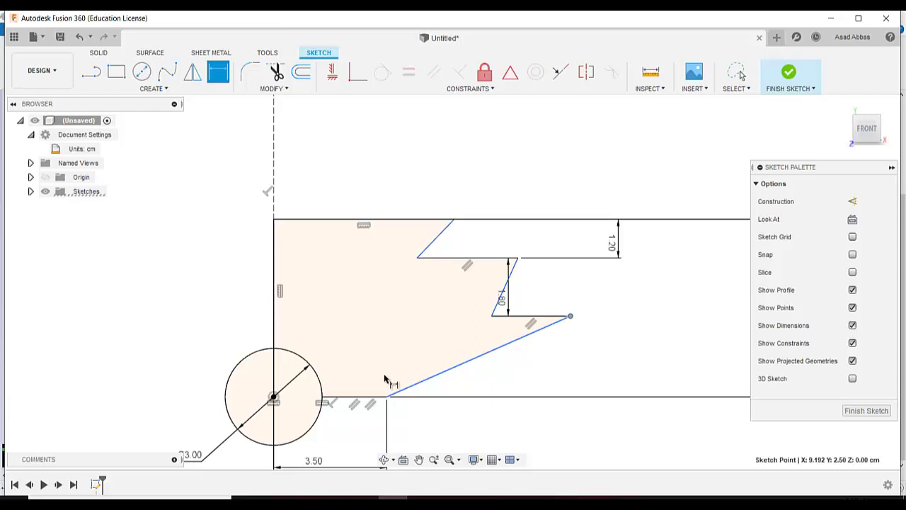
pyautogui.click(386, 397)
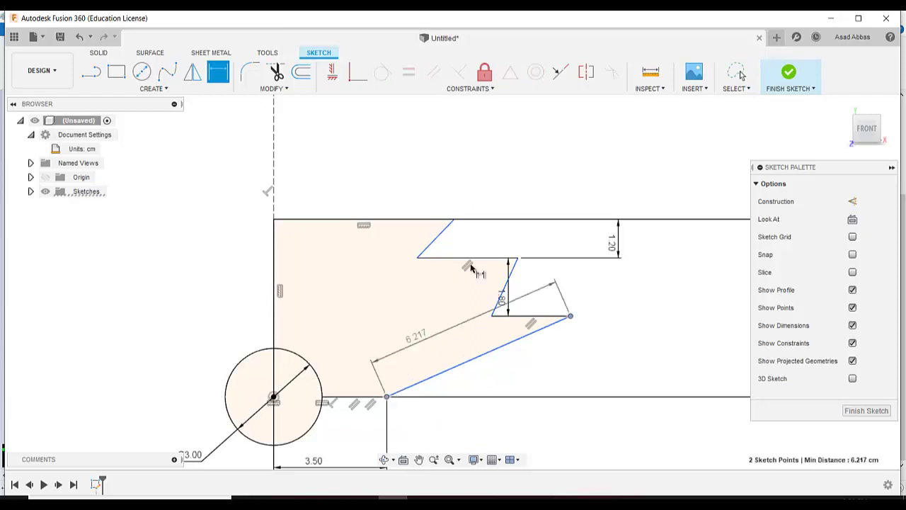
pyautogui.click(518, 160)
pyautogui.write('1')
pyautogui.press('Return')
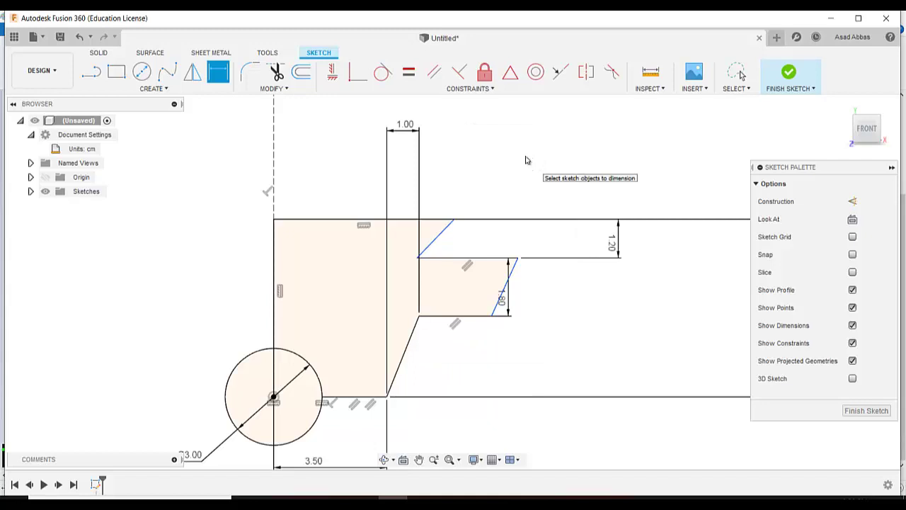
pyautogui.press('Escape')
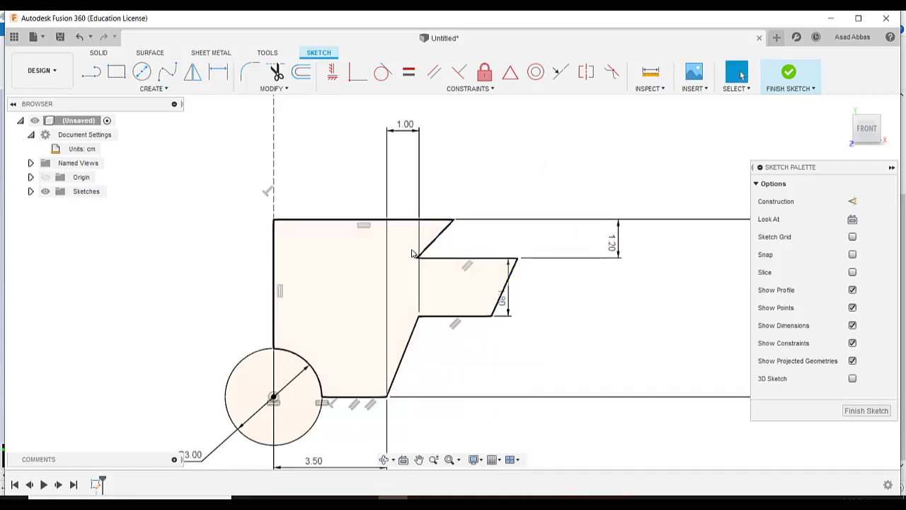
# Move the upper tooth's tip in to about 4 cm from the axis, and the upper and lower notch corners to about 2.4 and 2.3 cm.
pyautogui.moveTo(418, 257); pyautogui.dragTo(349, 256)
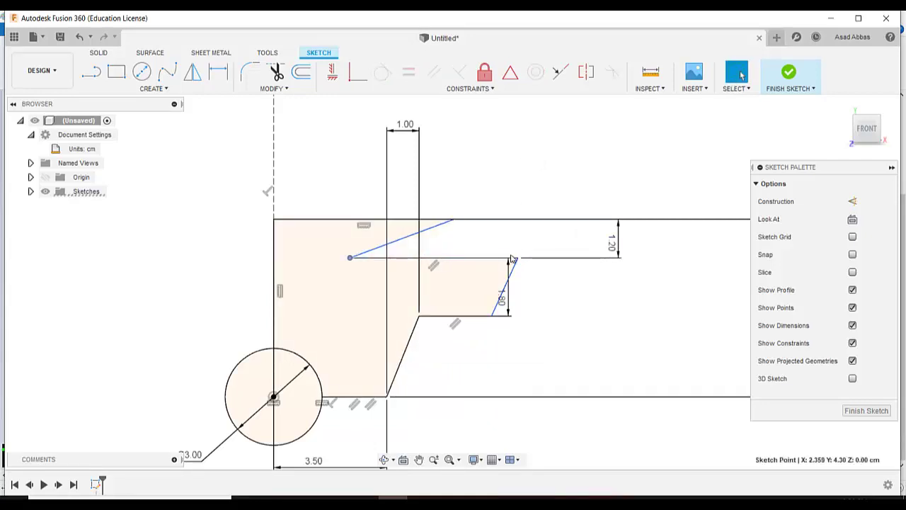
pyautogui.moveTo(513, 260); pyautogui.dragTo(441, 287)
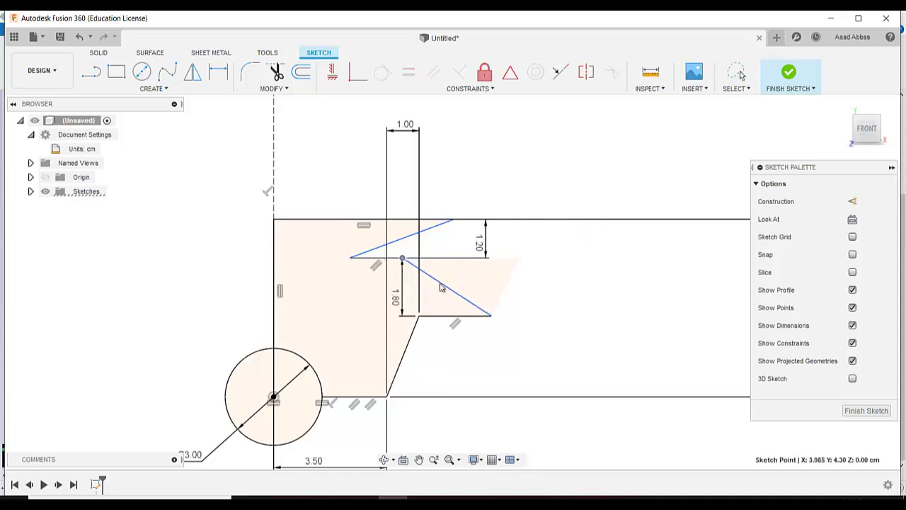
pyautogui.moveTo(490, 315); pyautogui.dragTo(351, 314)
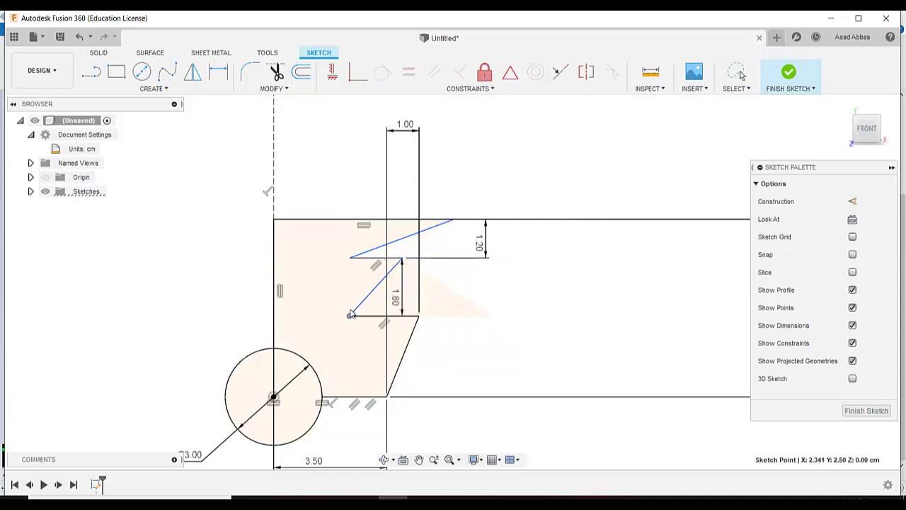
# Shorten the top line by moving its outer endpoint to about 2.8 cm from the axis.
pyautogui.scroll(-1, 106, 319)
pyautogui.scroll(2, 179, 321)
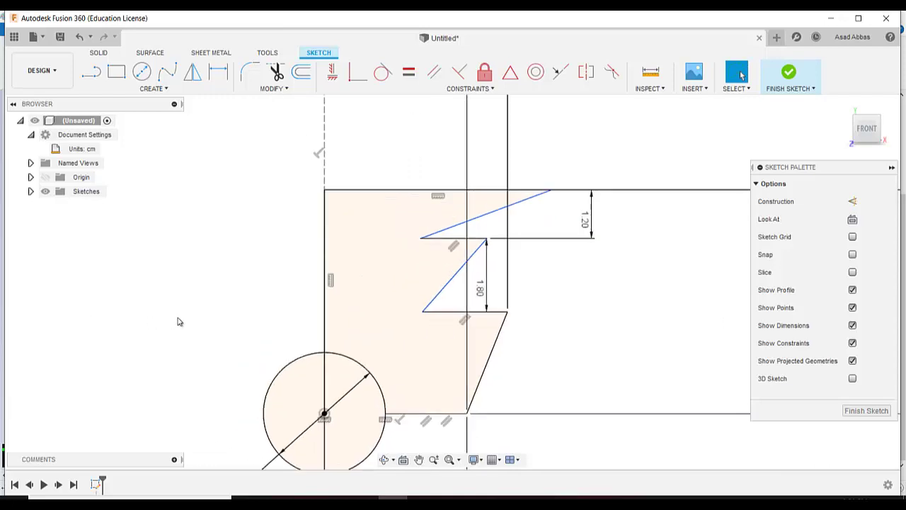
pyautogui.scroll(-1, 197, 312)
pyautogui.scroll(1, 156, 286)
pyautogui.scroll(-1, 151, 297)
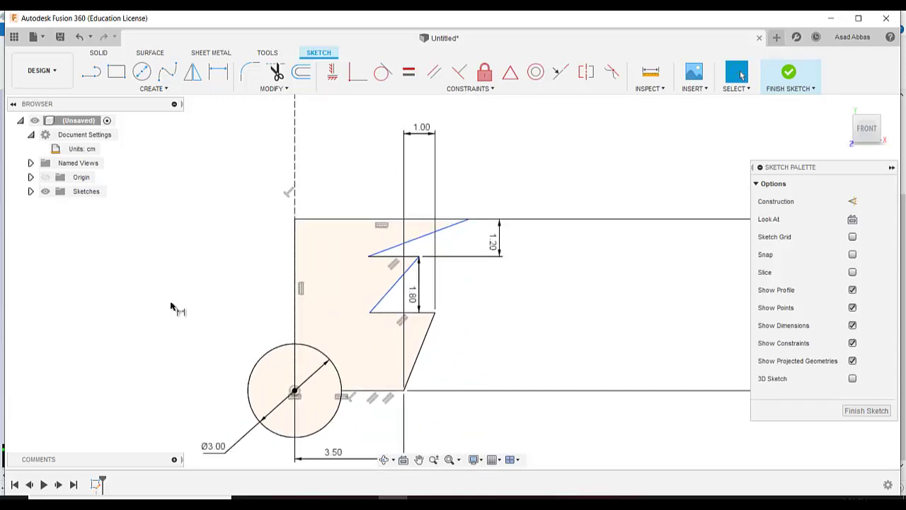
pyautogui.press('d')
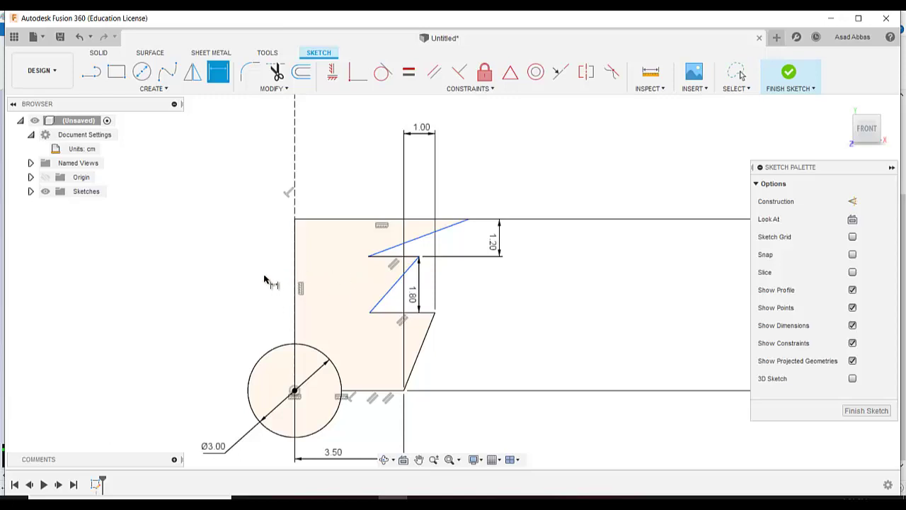
pyautogui.press('Escape')
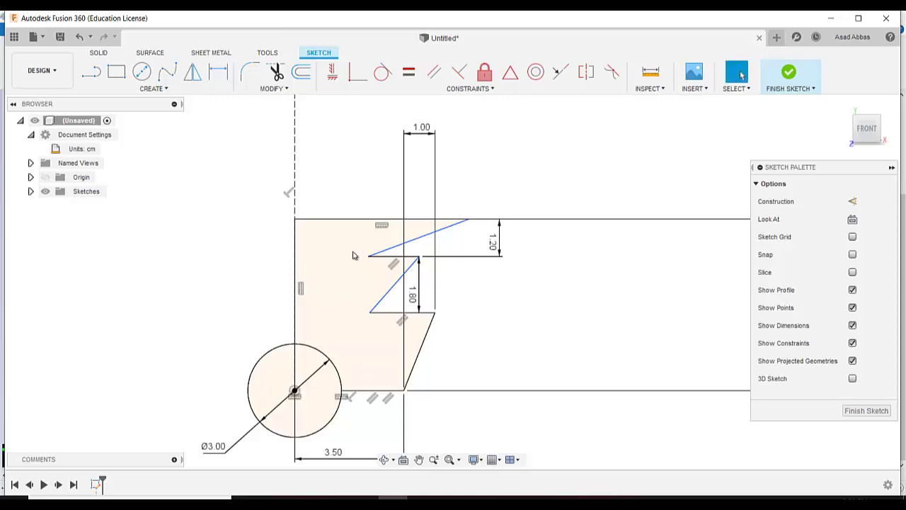
pyautogui.moveTo(467, 220); pyautogui.dragTo(381, 219)
pyautogui.click(506, 333)
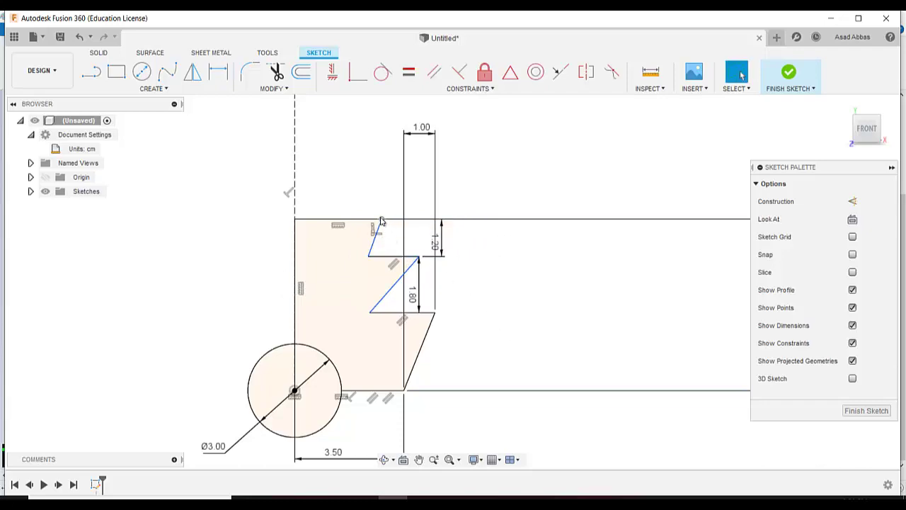
# Check the profile in the exam PDF, and dimension the top line's outer endpoint 3 cm from the axis.
pyautogui.hotkey('alt', 'Tab')
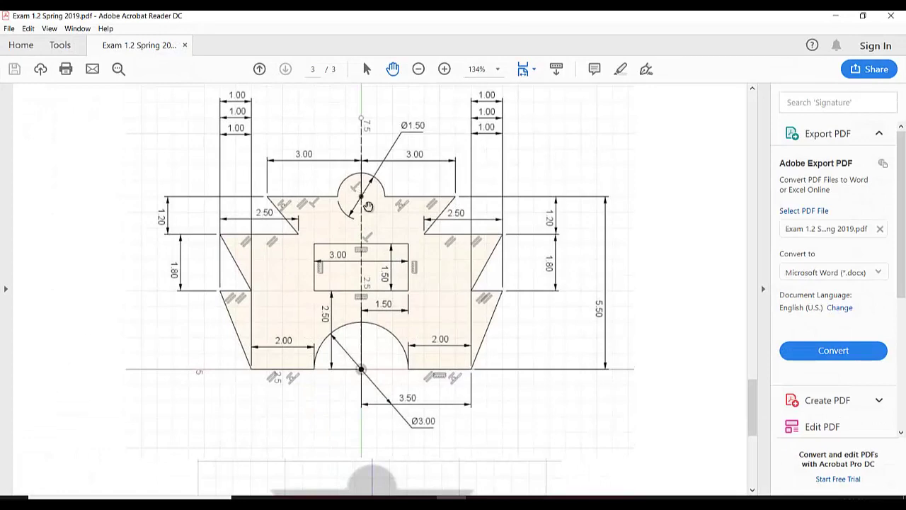
pyautogui.hotkey('alt', 'Tab')
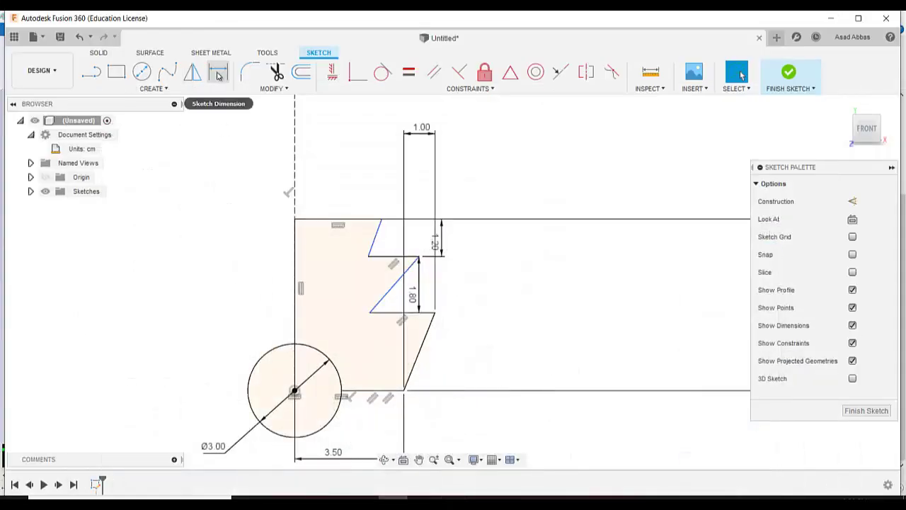
pyautogui.click(381, 220)
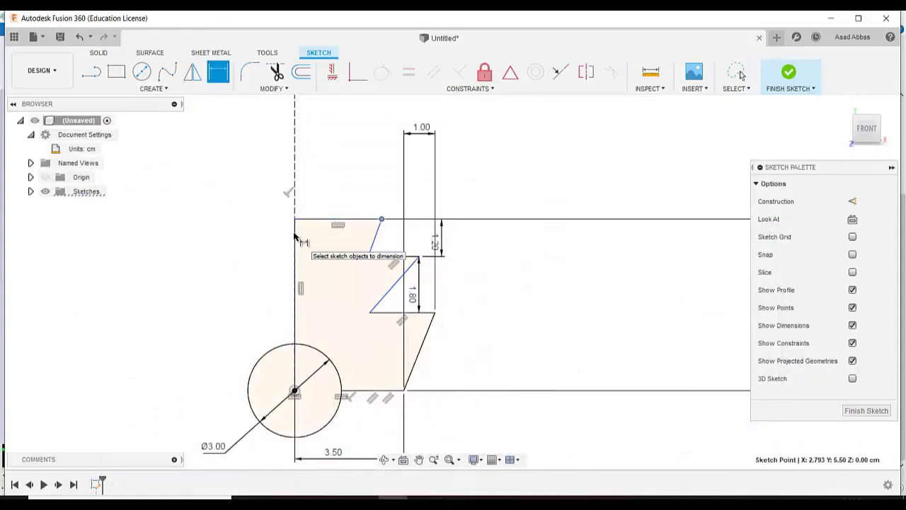
pyautogui.click(297, 237)
pyautogui.click(318, 148)
pyautogui.write('3')
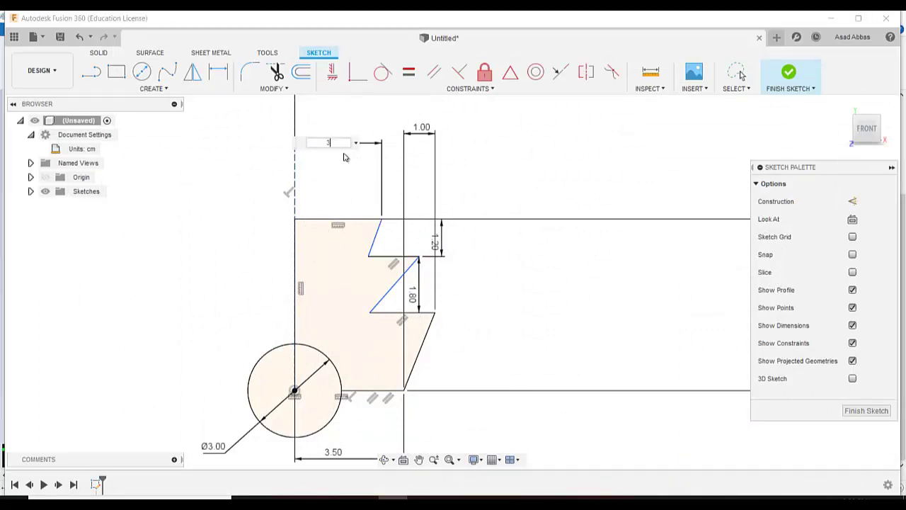
pyautogui.press('Return')
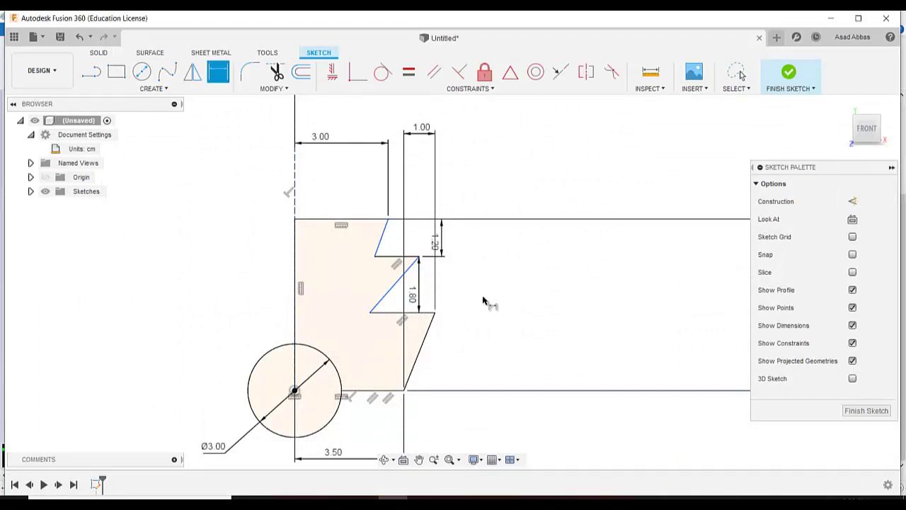
# Dimension the horizontal distance from the lower tooth's tip to the lower notch corner as 1 cm.
pyautogui.click(435, 312)
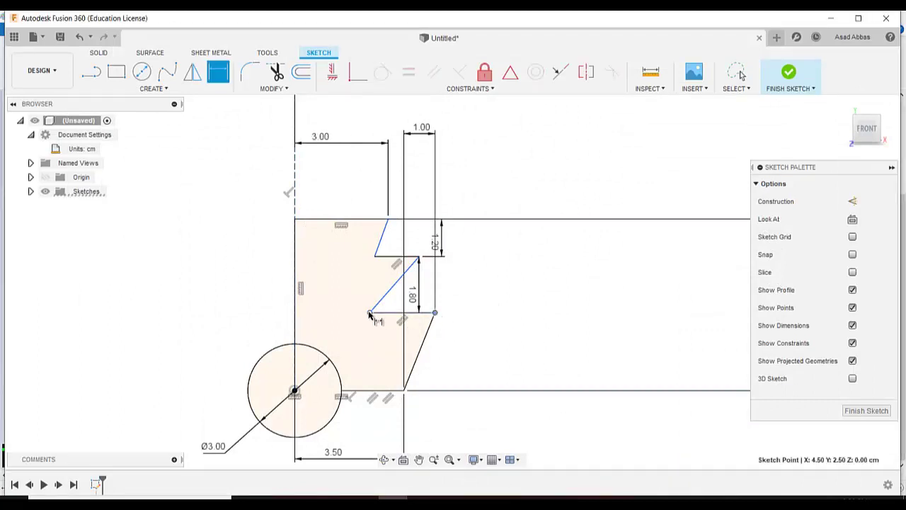
pyautogui.click(369, 312)
pyautogui.click(423, 183)
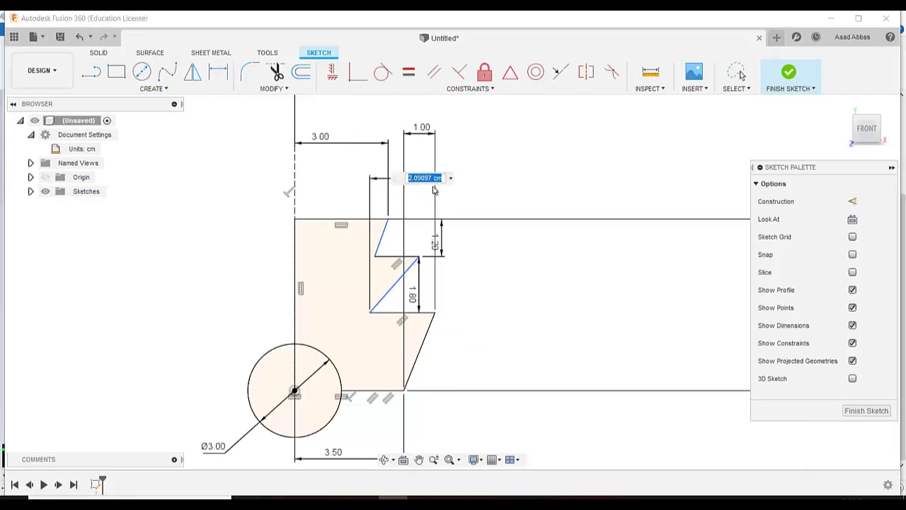
pyautogui.write('1')
pyautogui.press('Return')
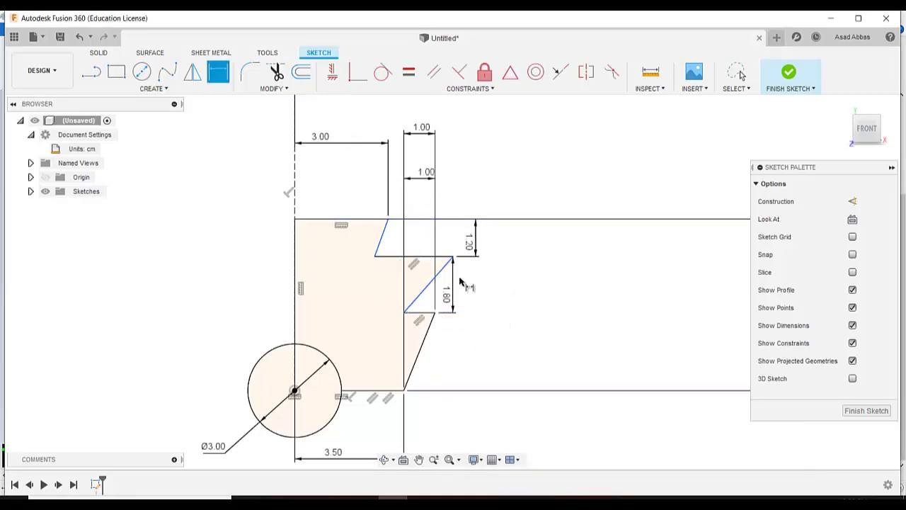
# Dimension the horizontal distance from the upper tooth's tip to the lower notch corner as 1 cm.
pyautogui.click(453, 256)
pyautogui.click(403, 313)
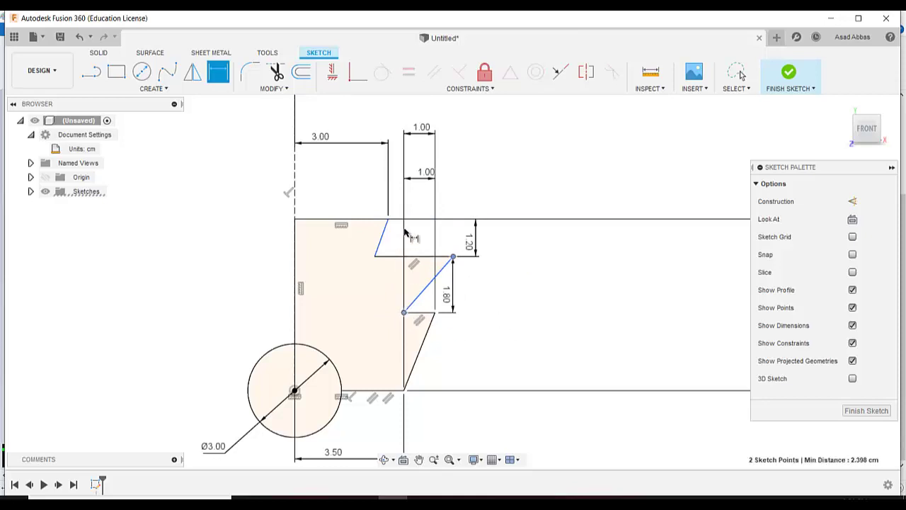
pyautogui.click(433, 117)
pyautogui.write('1')
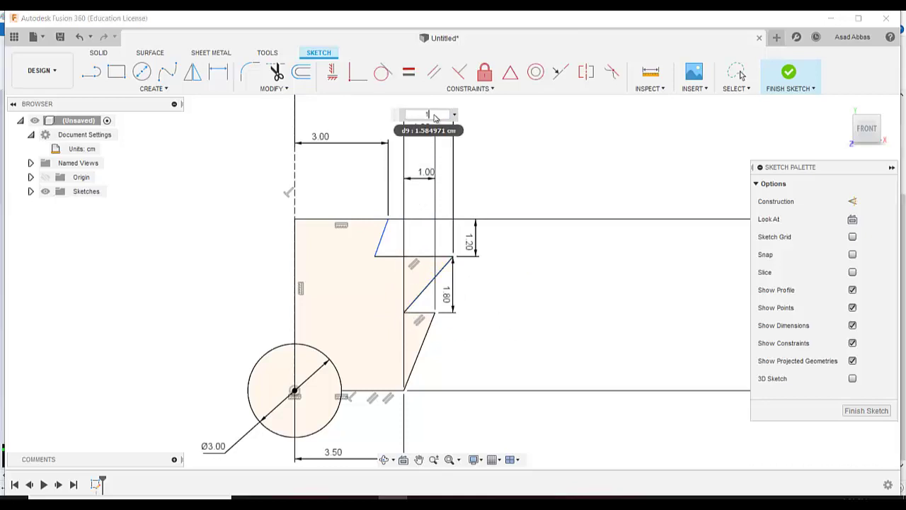
pyautogui.press('Return')
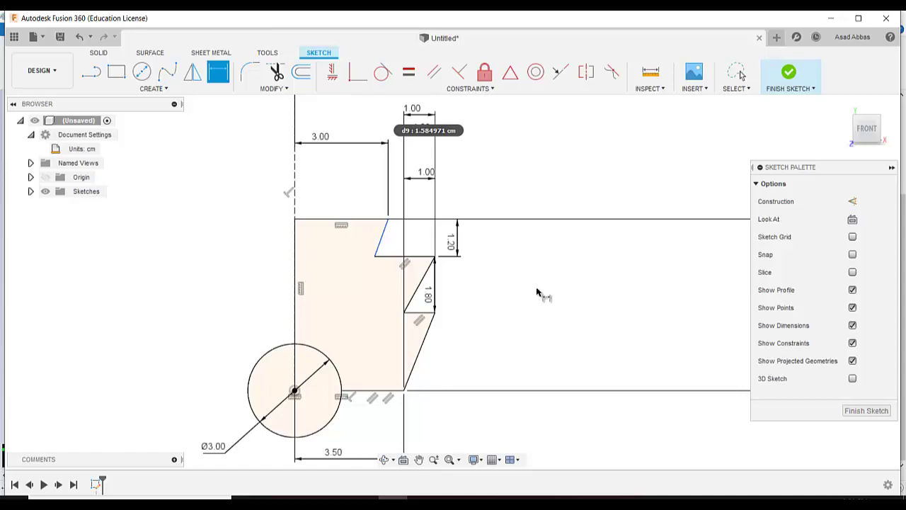
# Make the slanted line below the top line's outer endpoint parallel to the upper tooth's slanted edge.
pyautogui.scroll(-2, 538, 293)
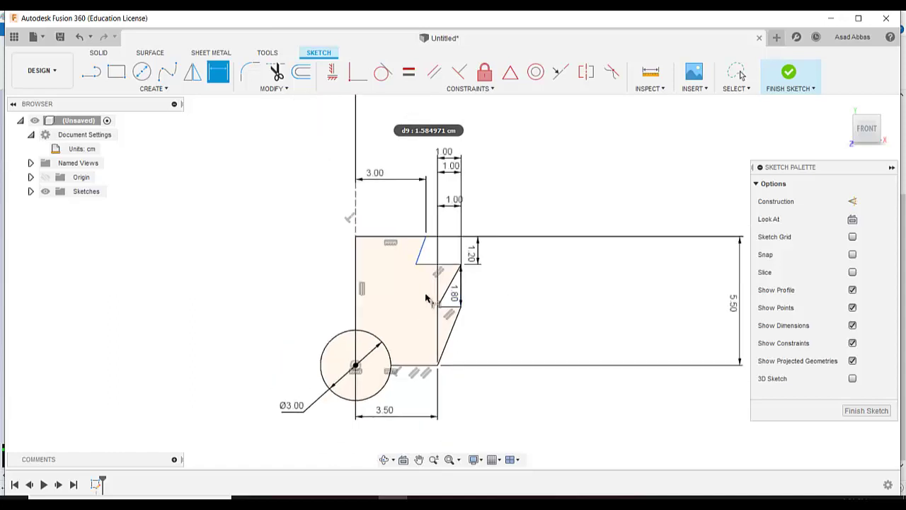
pyautogui.scroll(3, 431, 301)
pyautogui.scroll(-2, 482, 304)
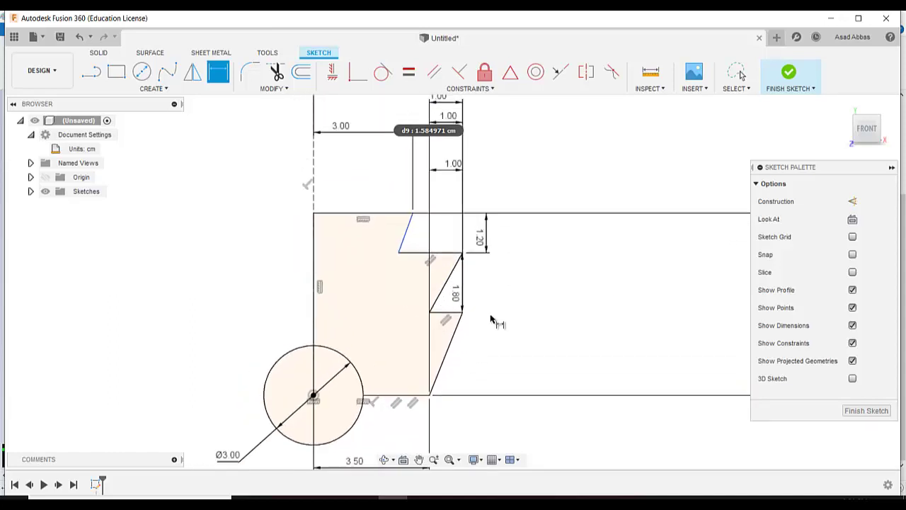
pyautogui.hotkey('alt', 'Tab')
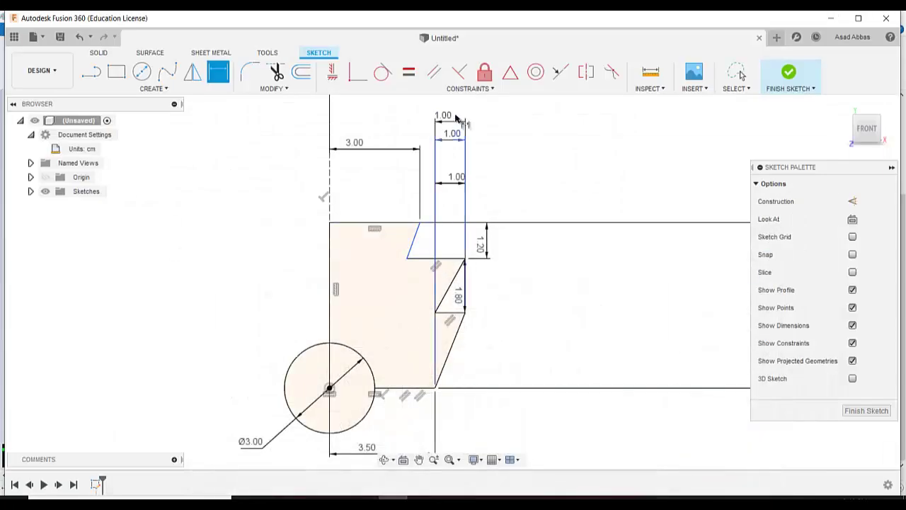
pyautogui.click(438, 74)
pyautogui.click(413, 240)
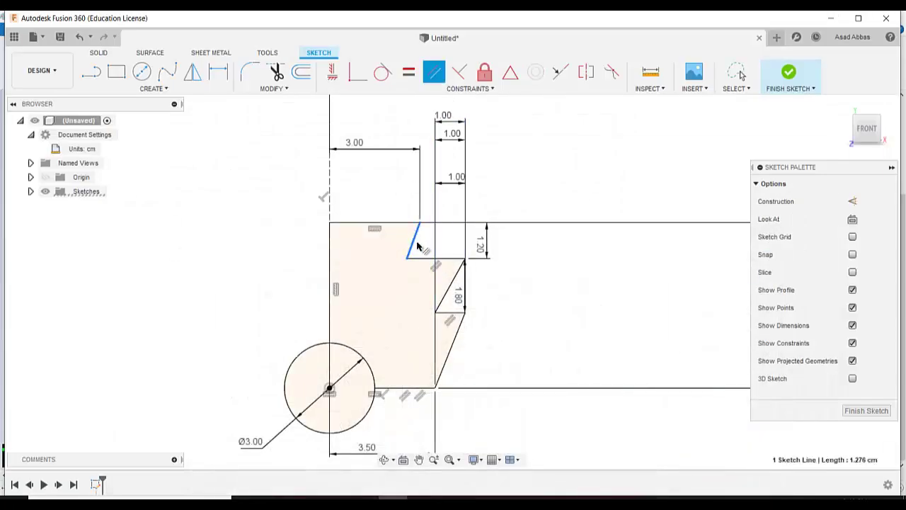
pyautogui.click(452, 290)
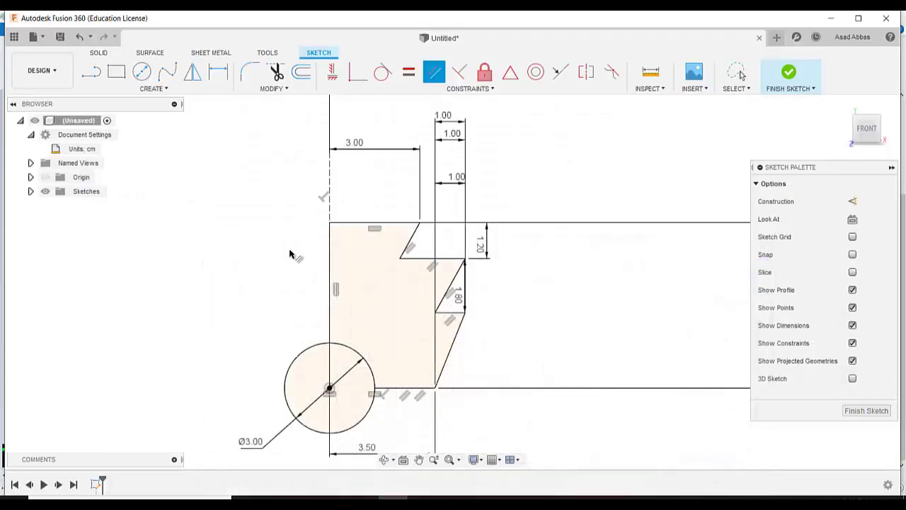
# Draw a circle about 2.5 cm in diameter centred where the top line meets the axis.
pyautogui.press('c')
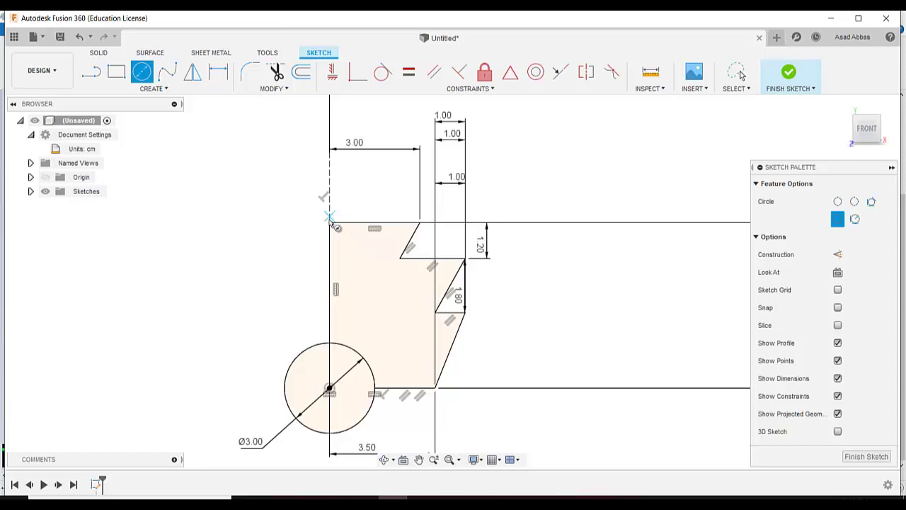
pyautogui.click(330, 223)
pyautogui.click(296, 208)
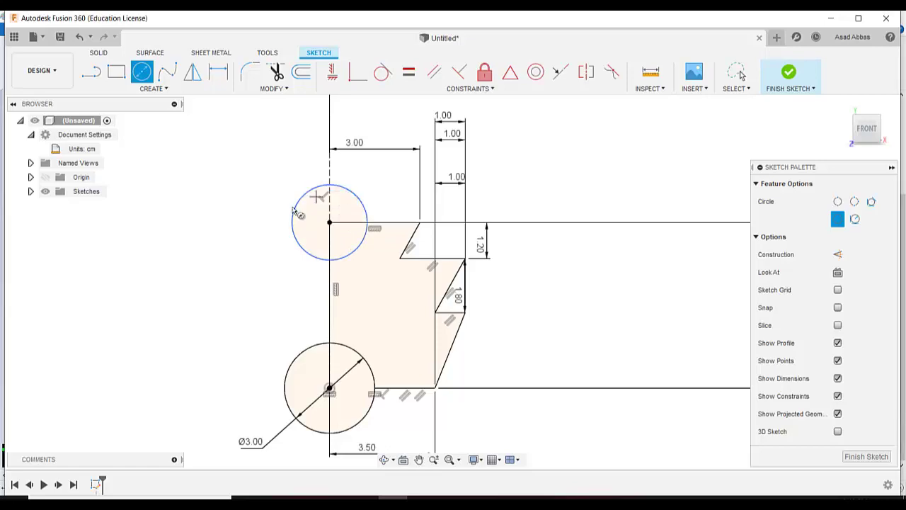
# Check the exam PDF and dimension the upper circle's diameter as 1.5 cm.
pyautogui.click(218, 71)
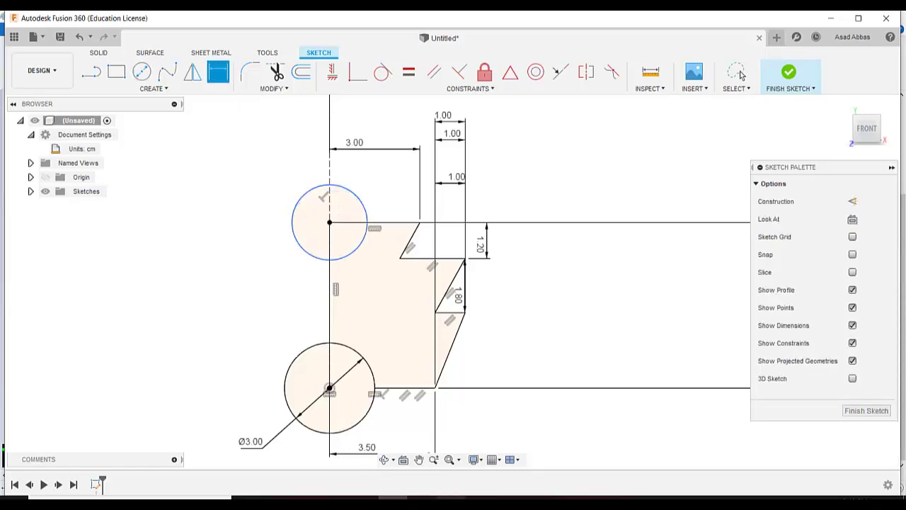
pyautogui.hotkey('alt', 'Tab')
pyautogui.hotkey('alt', 'Tab')
pyautogui.click(296, 208)
pyautogui.click(243, 159)
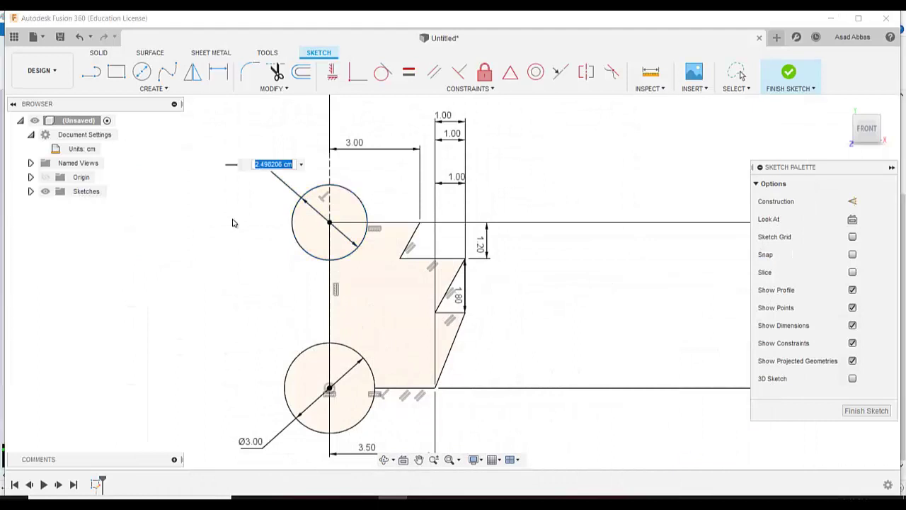
pyautogui.write('1.5')
pyautogui.press('Return')
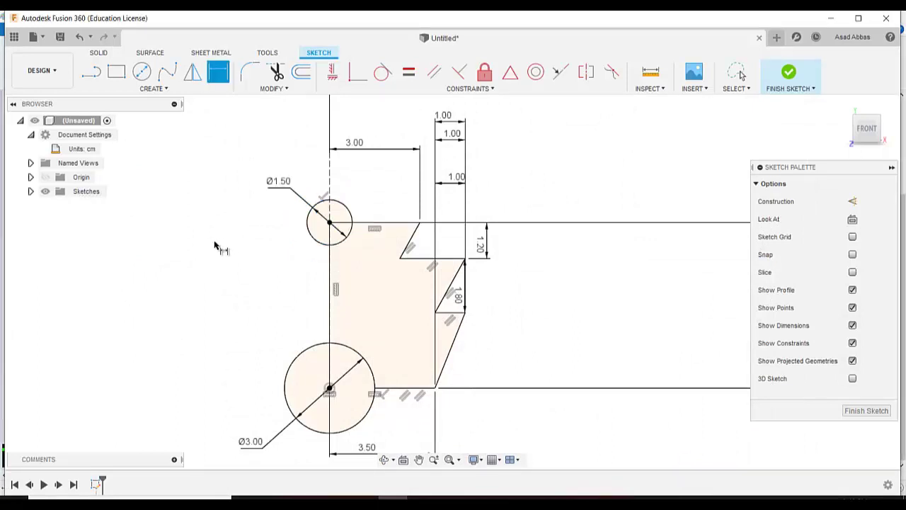
# Trim the upper circle to the quarter arc above the top line, and trim the top line's segment inside it.
pyautogui.scroll(-2, 233, 242)
pyautogui.scroll(3, 172, 305)
pyautogui.scroll(-1, 172, 305)
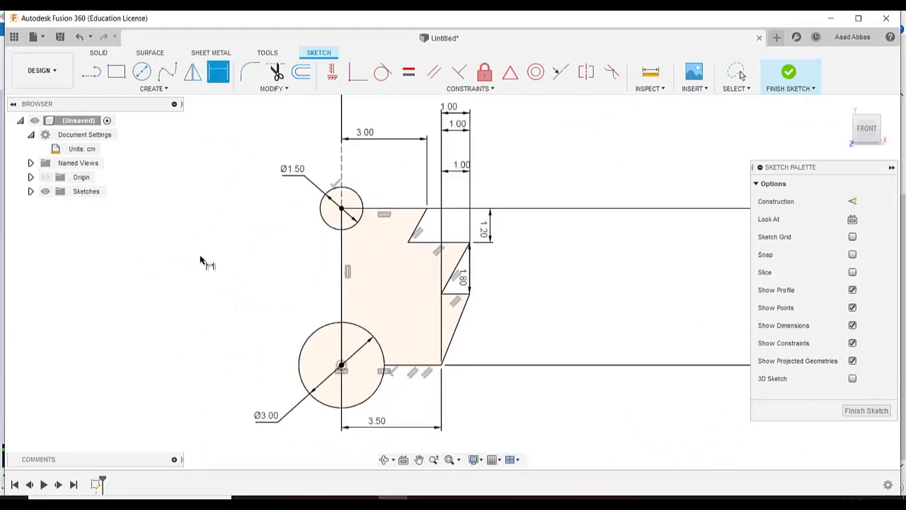
pyautogui.click(271, 89)
pyautogui.click(267, 119)
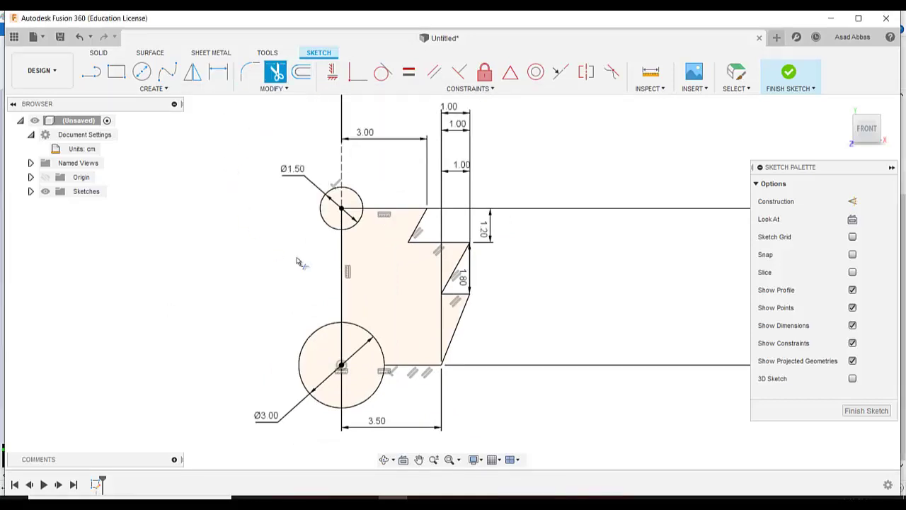
pyautogui.click(324, 214)
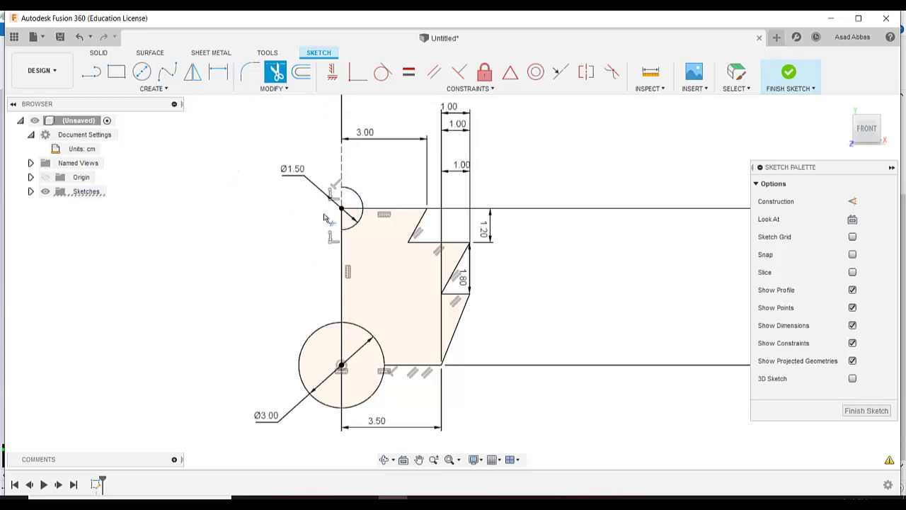
pyautogui.click(356, 230)
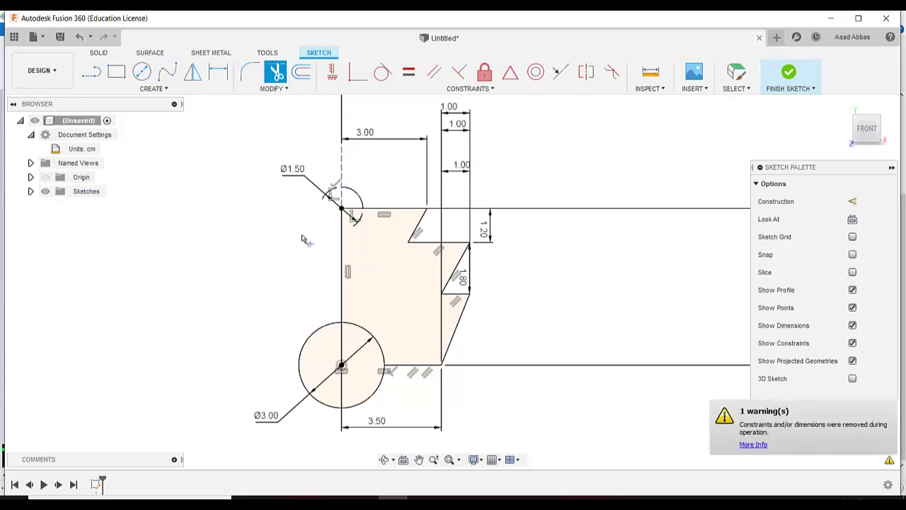
pyautogui.scroll(2, 304, 241)
pyautogui.scroll(-2, 303, 242)
pyautogui.scroll(3, 304, 244)
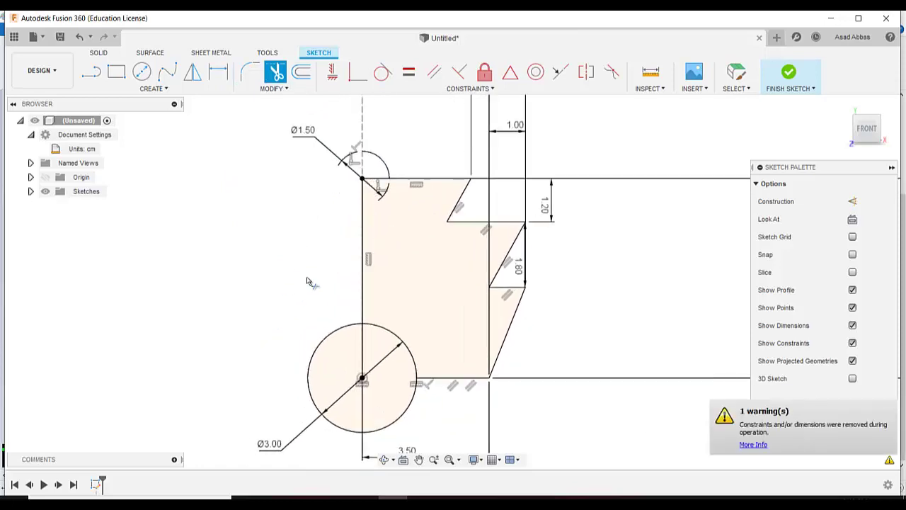
pyautogui.click(376, 181)
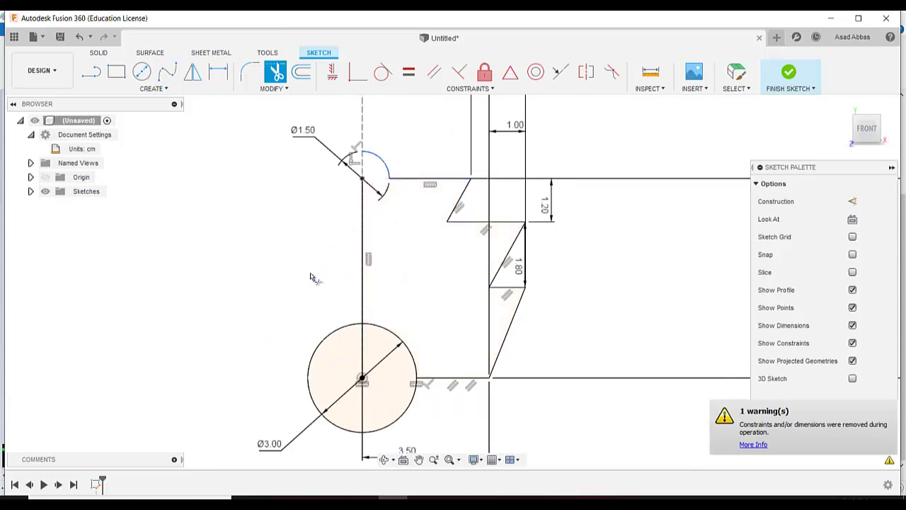
# Trim the 3 cm circle to the quarter arc between the axis and the bottom line.
pyautogui.click(309, 395)
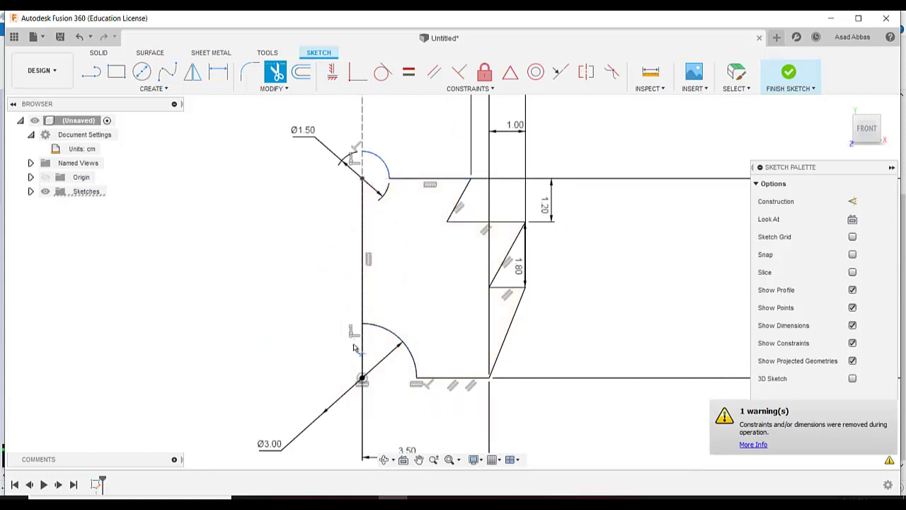
pyautogui.scroll(-2, 276, 298)
pyautogui.scroll(2, 286, 203)
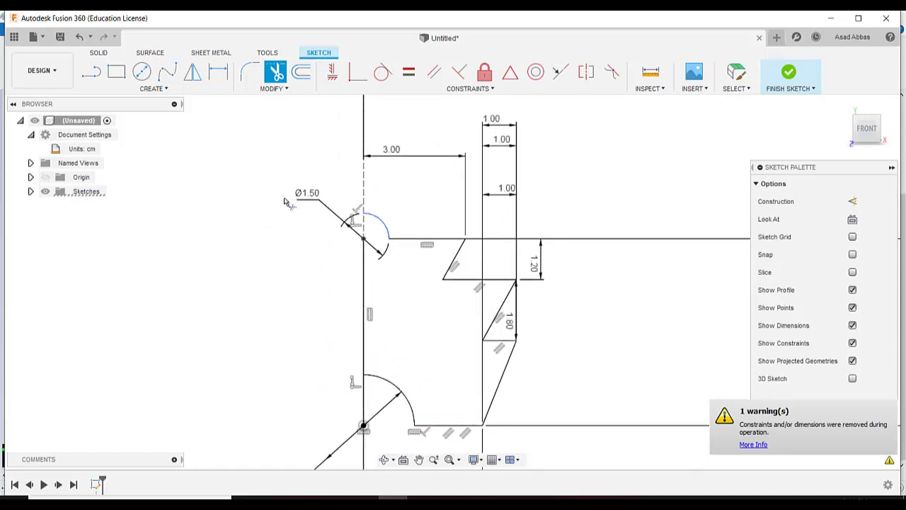
pyautogui.scroll(1, 285, 203)
pyautogui.press('Escape')
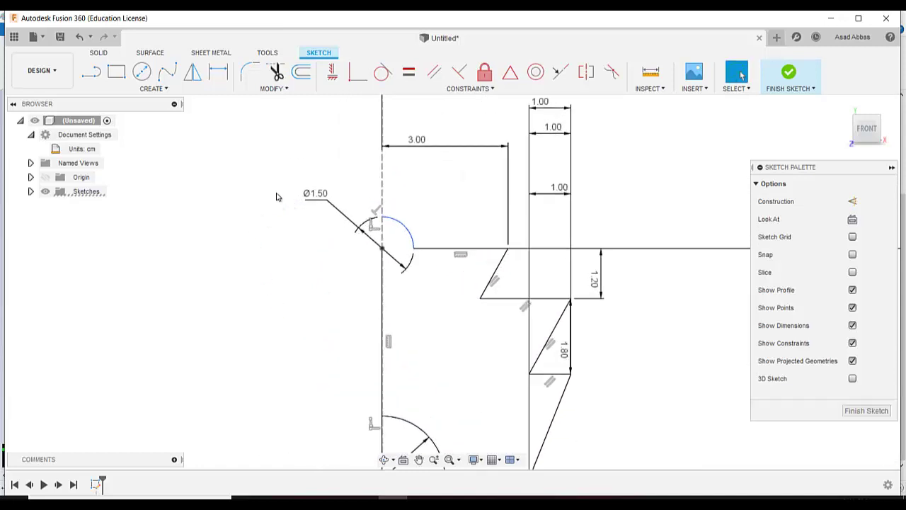
# Shift the upper arc along the axis until its centre sits about 0.2 cm above the top line.
pyautogui.click(382, 213)
pyautogui.click(309, 227)
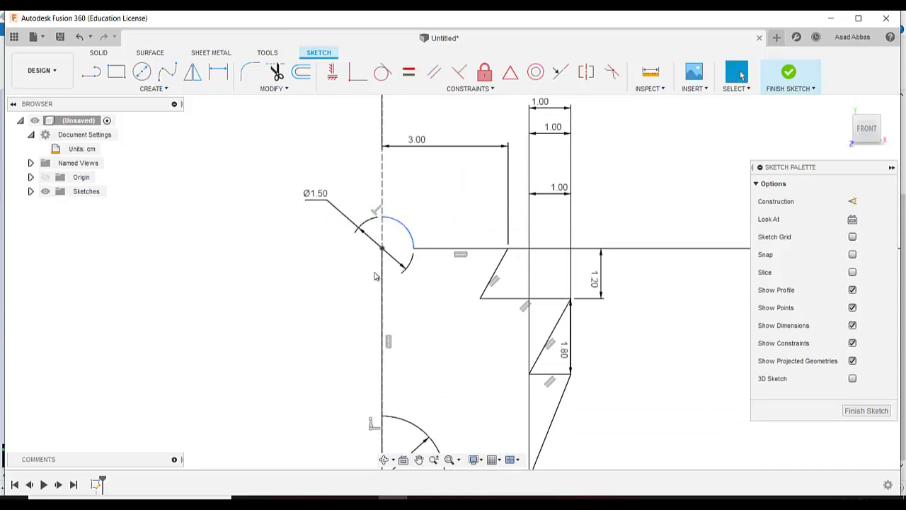
pyautogui.click(414, 248)
pyautogui.moveTo(401, 222)
pyautogui.mouseDown()
pyautogui.moveTo(427, 204)
pyautogui.moveTo(411, 241)
pyautogui.moveTo(409, 205)
pyautogui.moveTo(414, 282)
pyautogui.moveTo(414, 212)
pyautogui.moveTo(417, 219)
pyautogui.mouseUp()
pyautogui.click(293, 274)
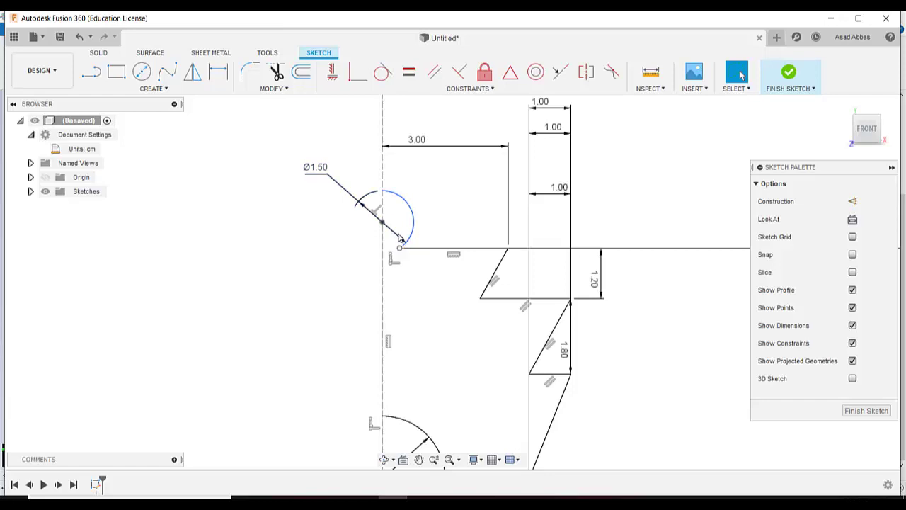
pyautogui.click(400, 248)
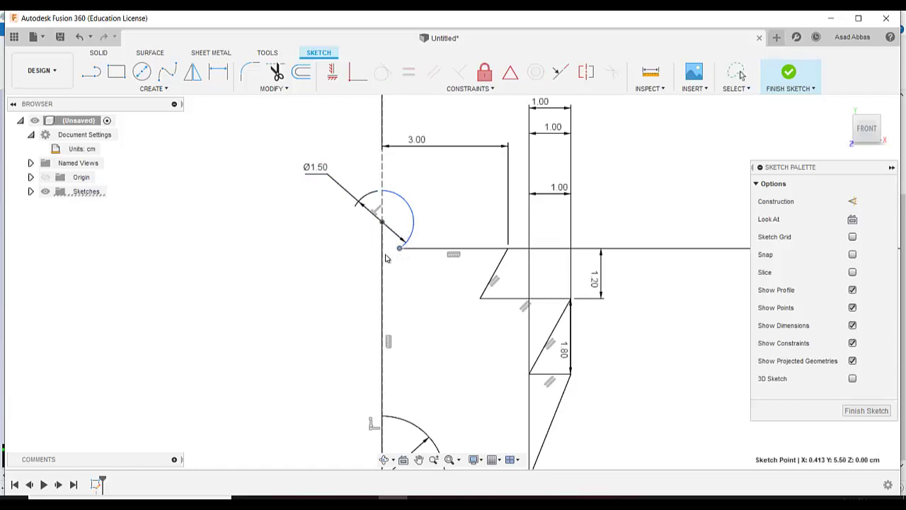
pyautogui.press('Escape')
pyautogui.moveTo(400, 249)
pyautogui.mouseDown()
pyautogui.moveTo(409, 236)
pyautogui.moveTo(397, 239)
pyautogui.mouseUp()
pyautogui.click(323, 277)
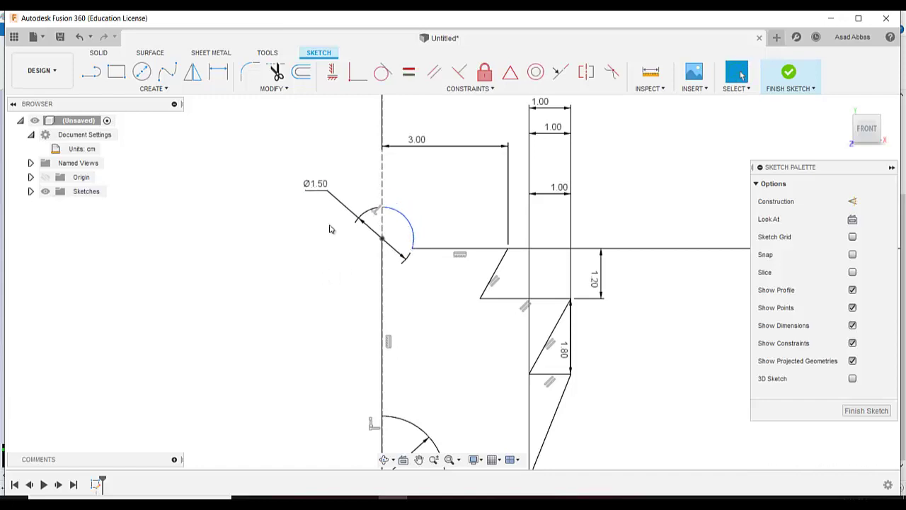
# Constrain the upper arc's centre horizontally level with the inner endpoint of the top line.
pyautogui.click(332, 71)
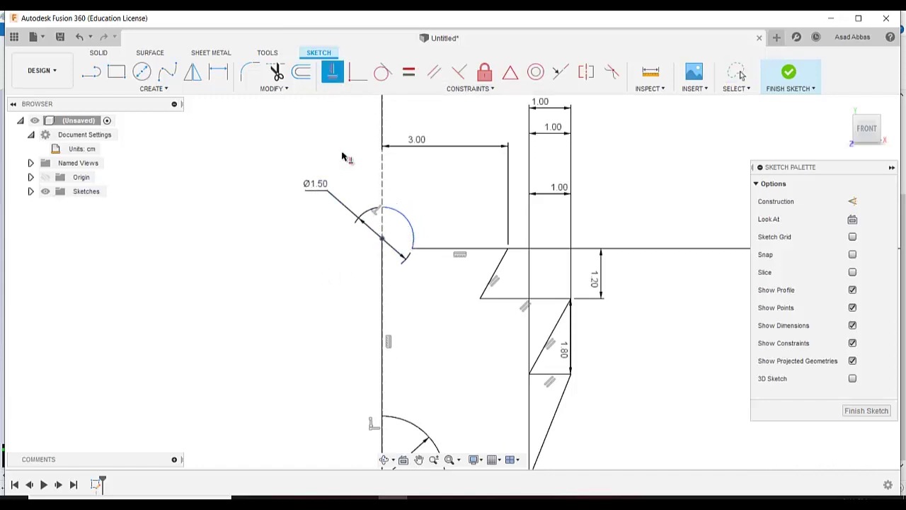
pyautogui.click(381, 240)
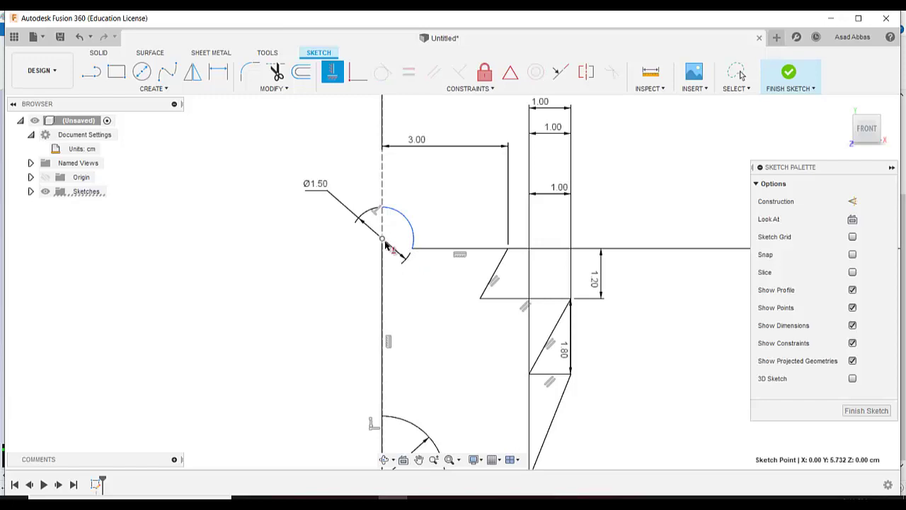
pyautogui.click(411, 249)
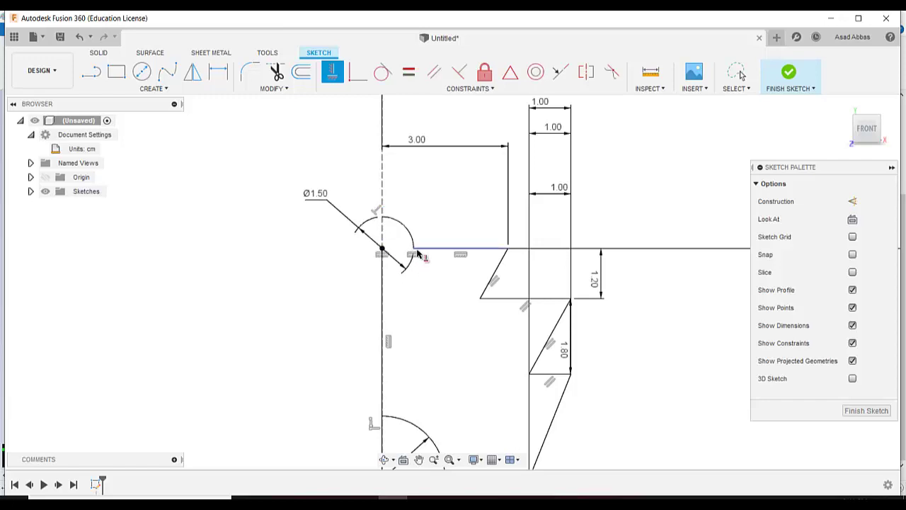
pyautogui.scroll(-5, 178, 291)
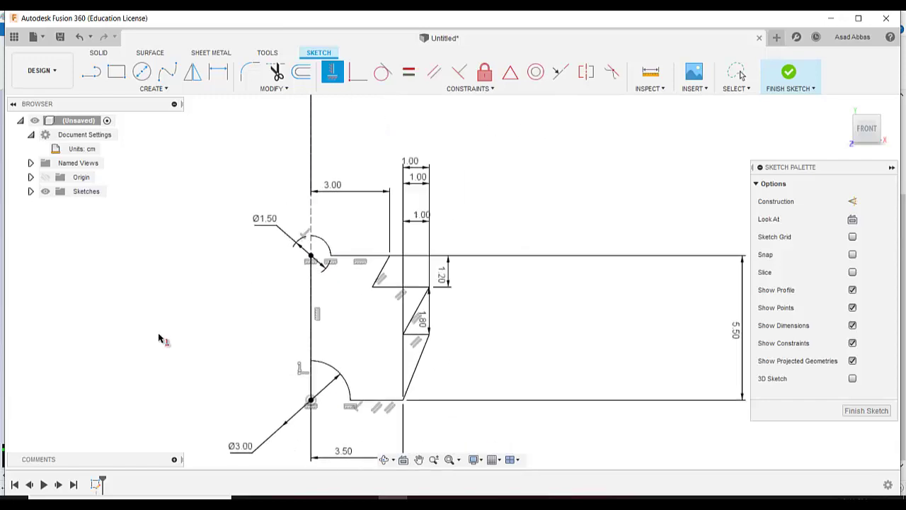
pyautogui.scroll(1, 130, 392)
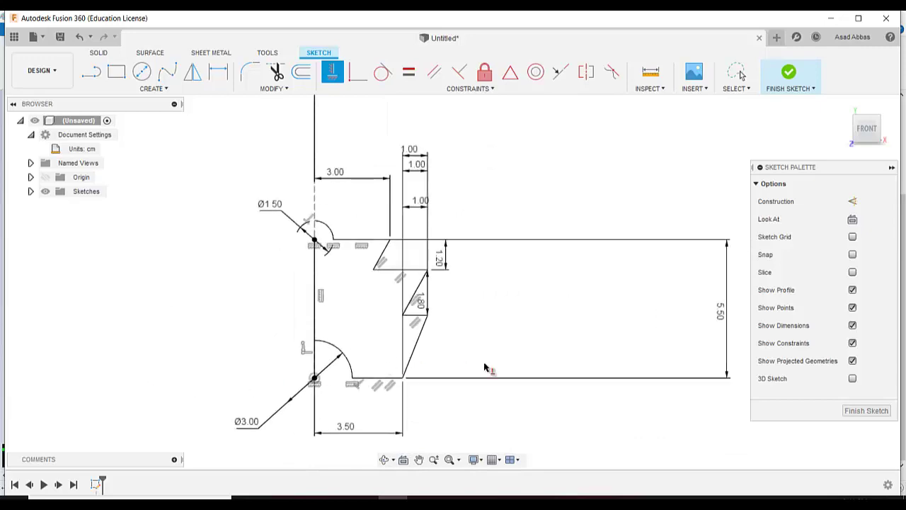
# Check the exam PDF and sketch a three-line box against the axis between the two arcs, about 1.46 cm wide and 1.8 cm high.
pyautogui.click(451, 497)
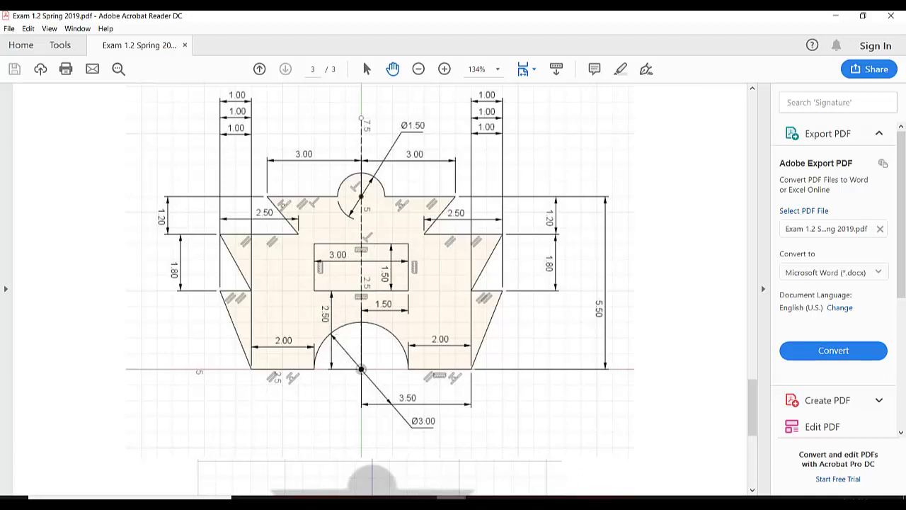
pyautogui.click(451, 497)
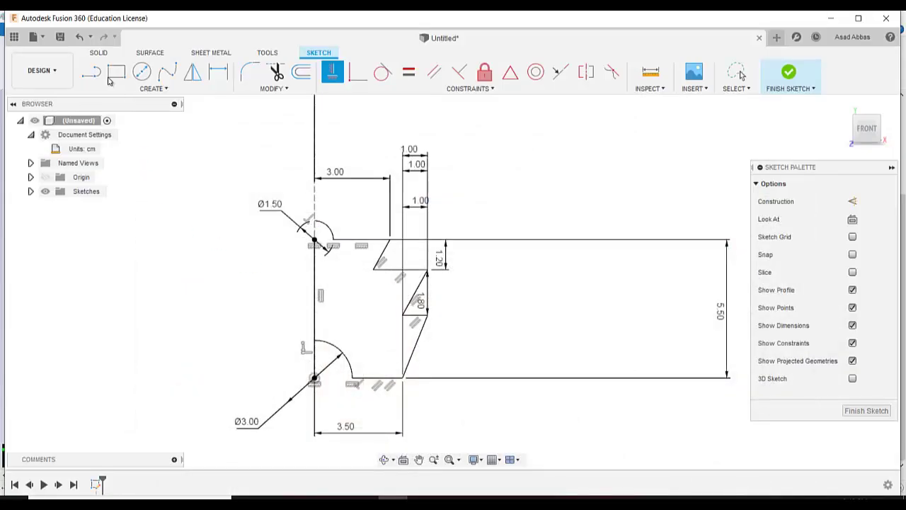
pyautogui.click(90, 70)
pyautogui.scroll(2, 239, 277)
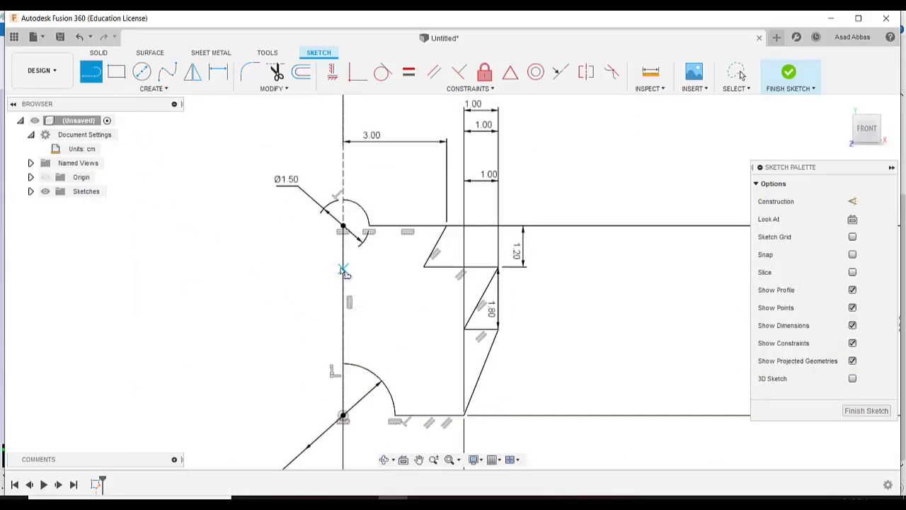
pyautogui.click(344, 269)
pyautogui.click(394, 268)
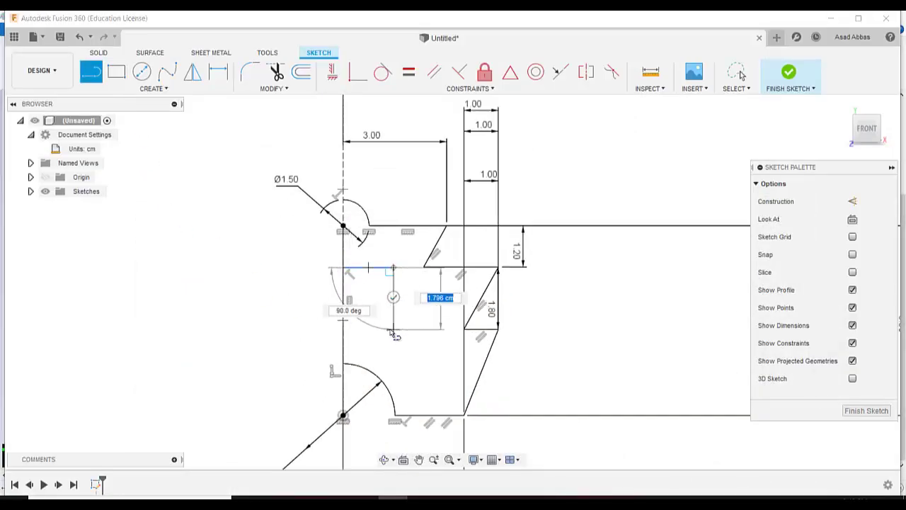
pyautogui.click(394, 329)
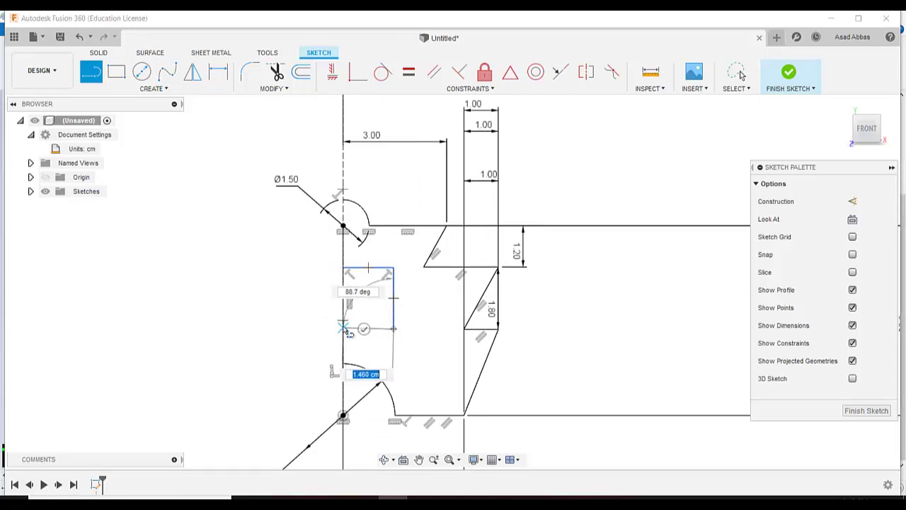
pyautogui.click(343, 337)
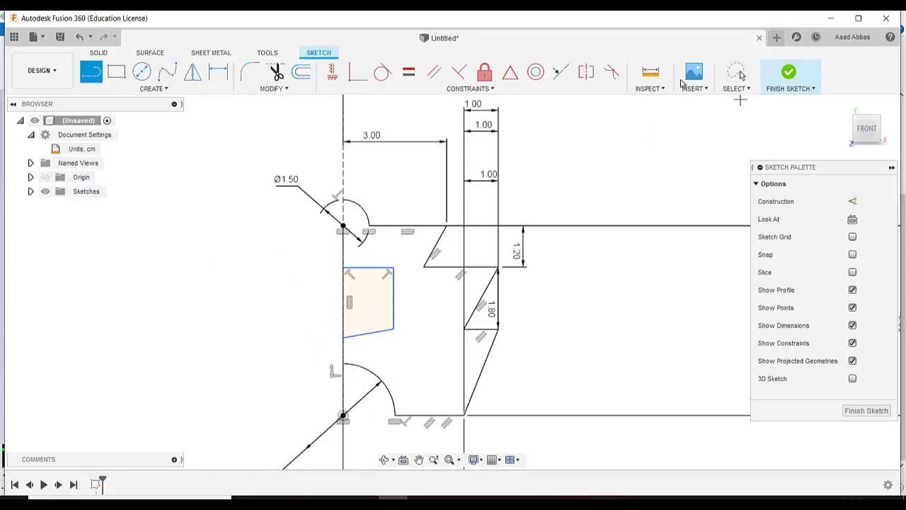
# Constrain the sloping bottom line of the inner box to be horizontal.
pyautogui.click(737, 73)
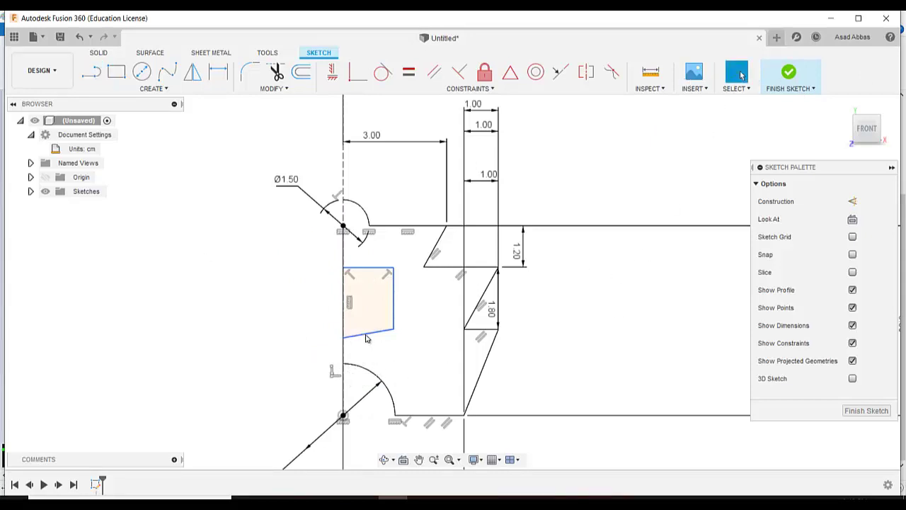
pyautogui.click(332, 72)
pyautogui.click(375, 336)
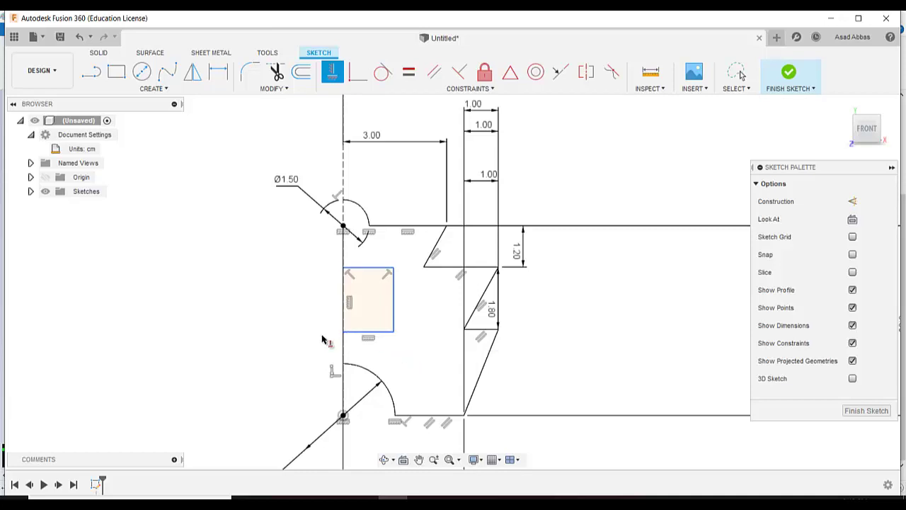
# Dimension the inner box's outer side as 1.5 cm high and its top line as 1.5 cm wide.
pyautogui.click(218, 71)
pyautogui.click(394, 300)
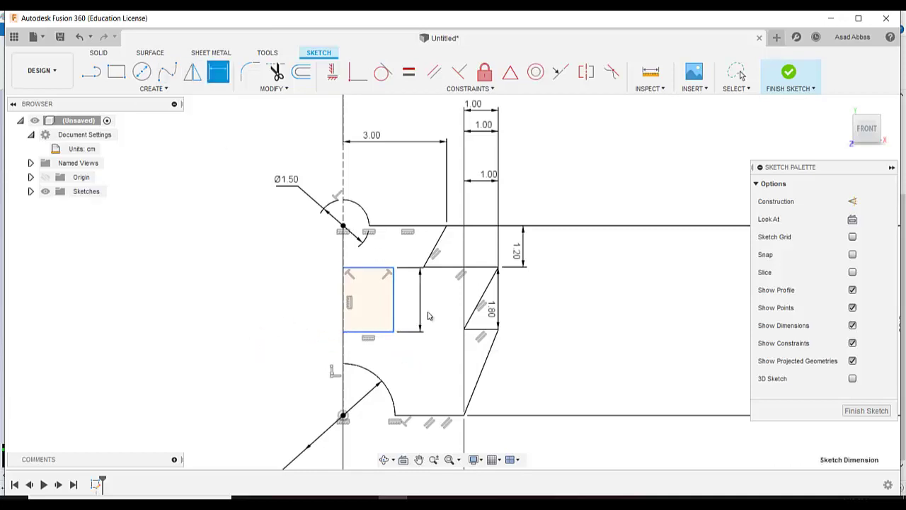
pyautogui.click(426, 313)
pyautogui.press('Return')
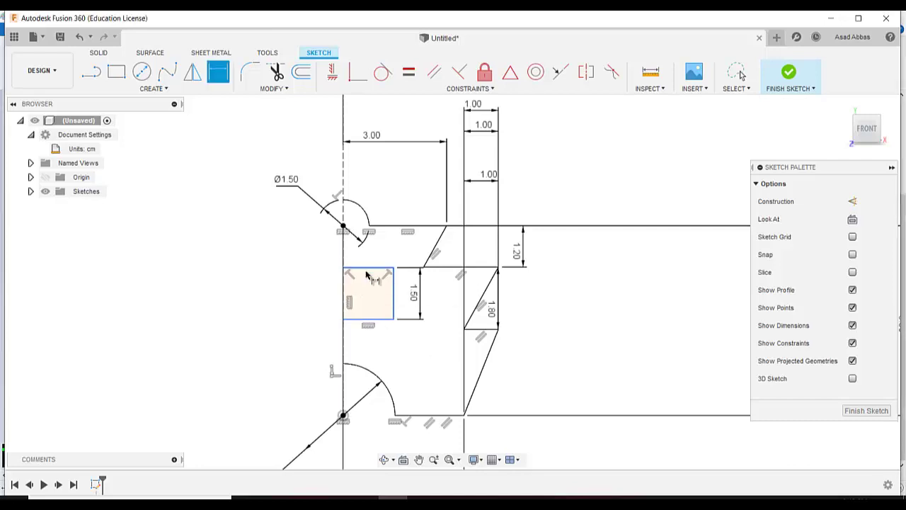
pyautogui.click(369, 269)
pyautogui.click(381, 249)
pyautogui.write('1.5')
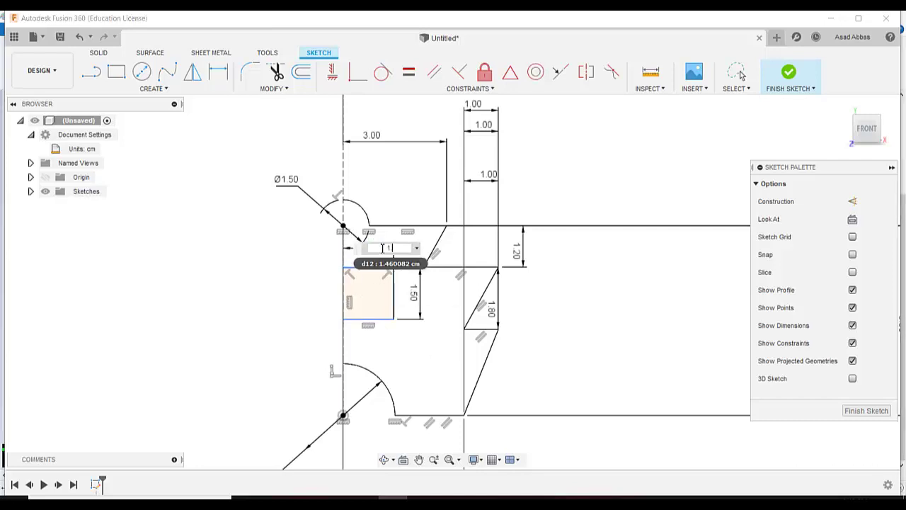
pyautogui.press('Return')
# Dimension the inner box's bottom line 2.5 cm above the centre of the 3 cm arc.
pyautogui.scroll(-1, 368, 340)
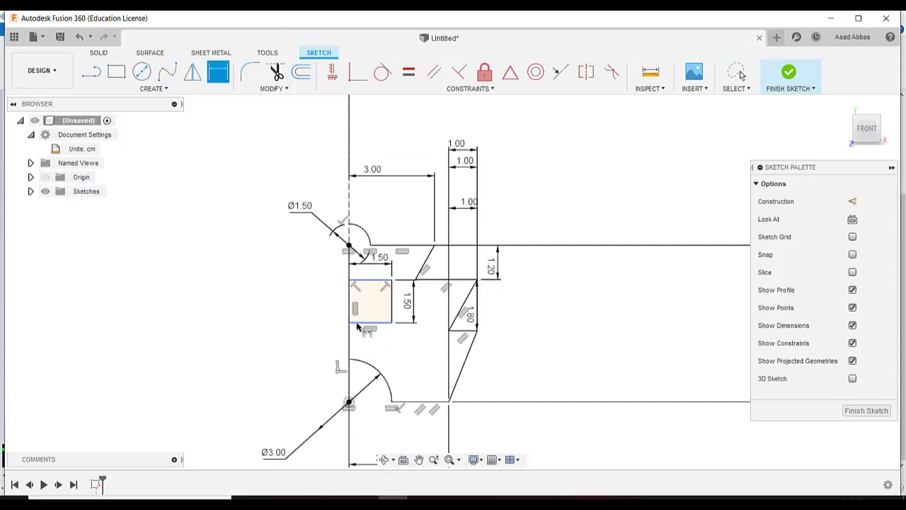
pyautogui.click(358, 323)
pyautogui.click(348, 403)
pyautogui.click(269, 370)
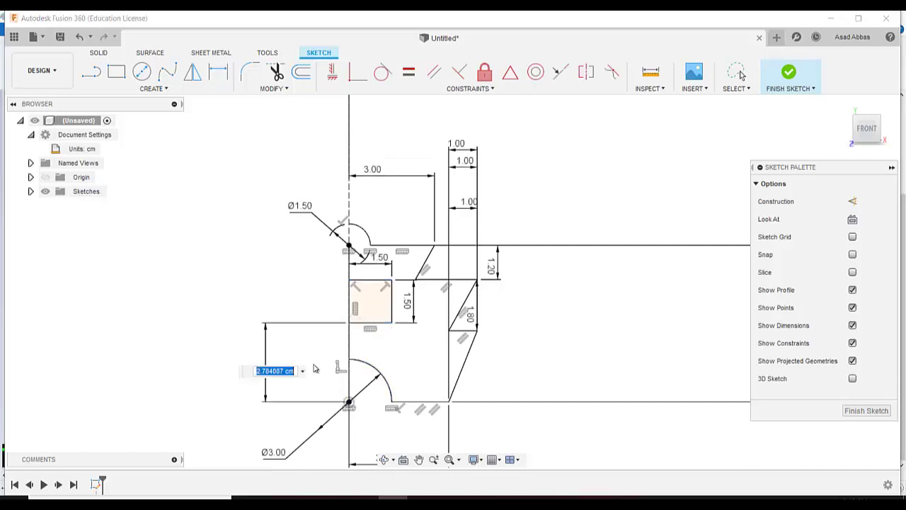
pyautogui.write('2.5')
pyautogui.press('Return')
pyautogui.scroll(-2, 238, 354)
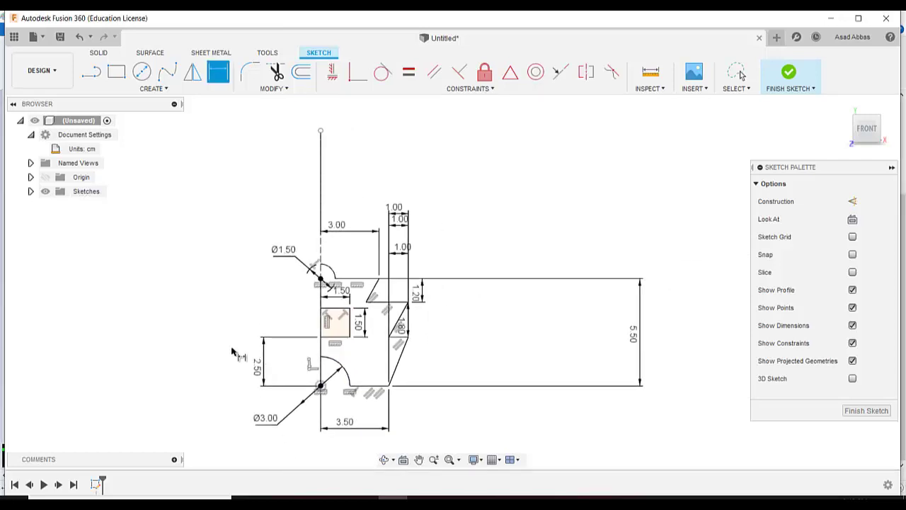
pyautogui.scroll(3, 239, 347)
pyautogui.scroll(1, 259, 308)
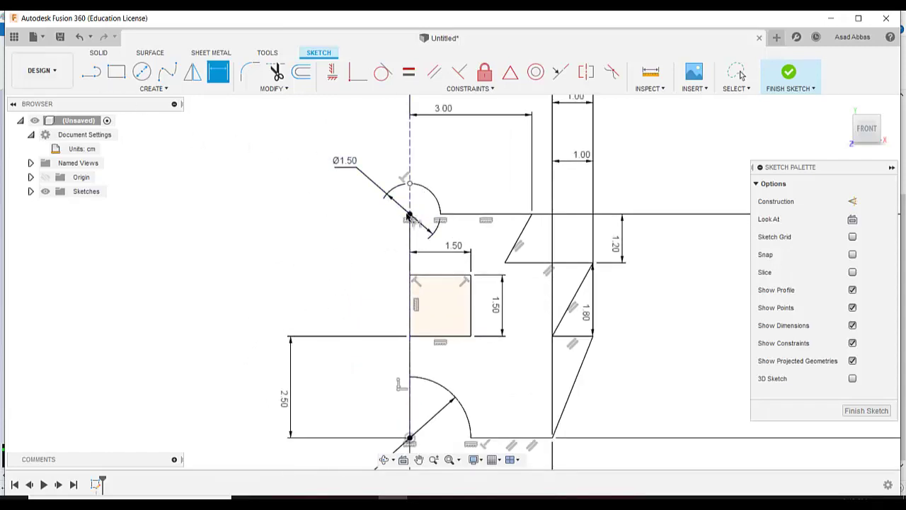
# Draw a line along the axis from the upper arc's top end to its centre, and undo it.
pyautogui.click(92, 72)
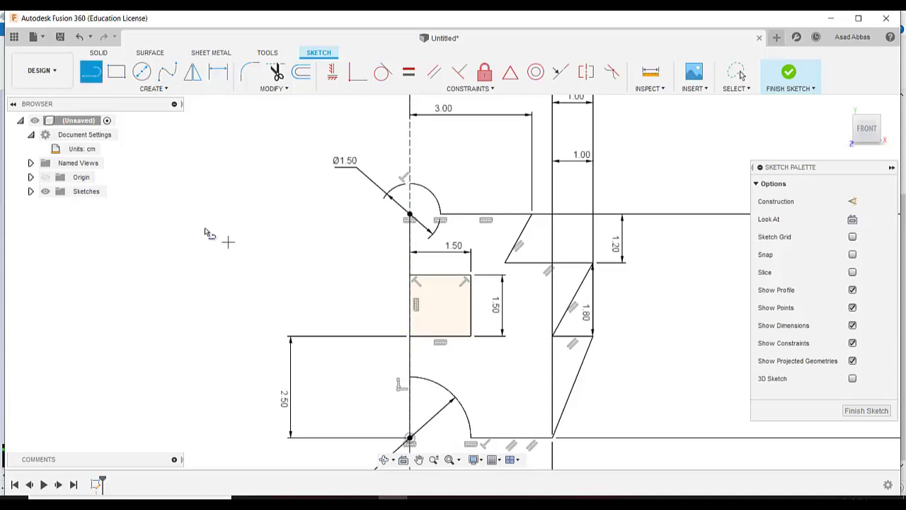
pyautogui.click(410, 182)
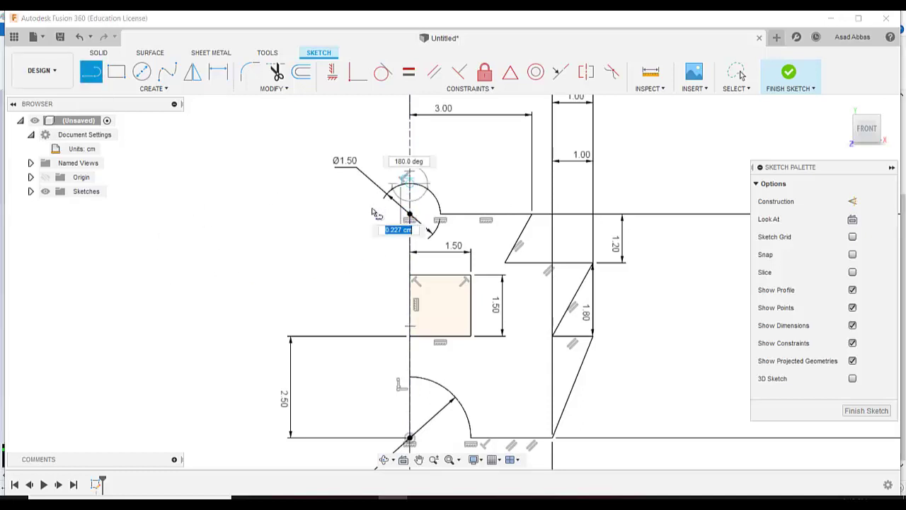
pyautogui.click(409, 213)
pyautogui.press('Escape')
pyautogui.scroll(-1, 276, 281)
pyautogui.scroll(-2, 277, 281)
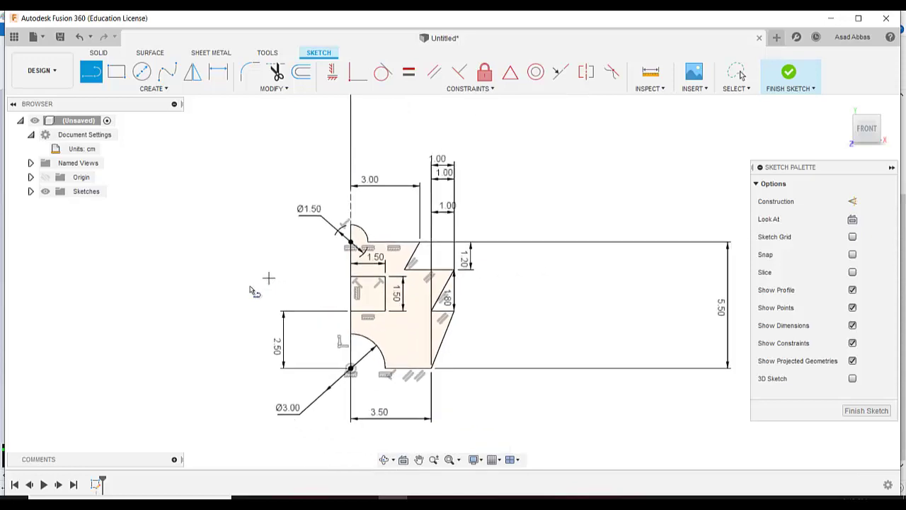
pyautogui.scroll(1, 248, 308)
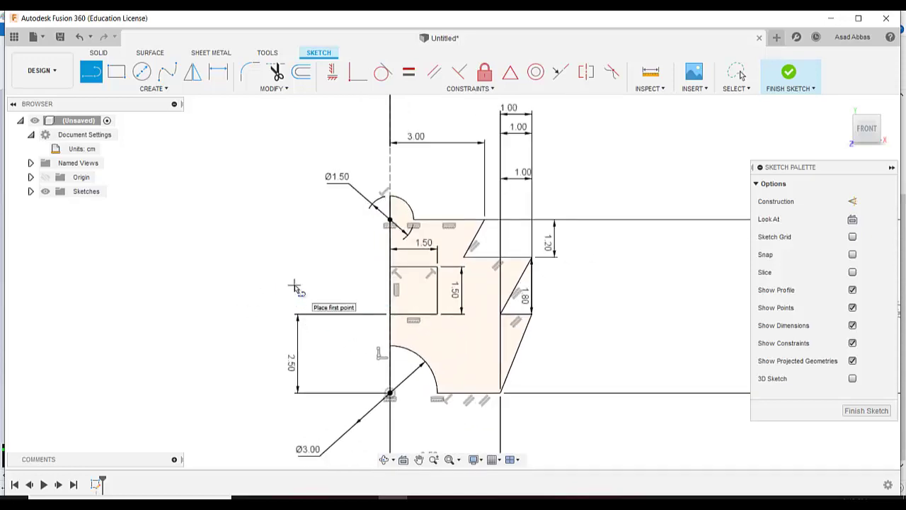
pyautogui.press('Escape')
pyautogui.click(81, 39)
# Close the profile with a line along the dashed axis from the upper arc's top end to its centre.
pyautogui.scroll(5, 414, 213)
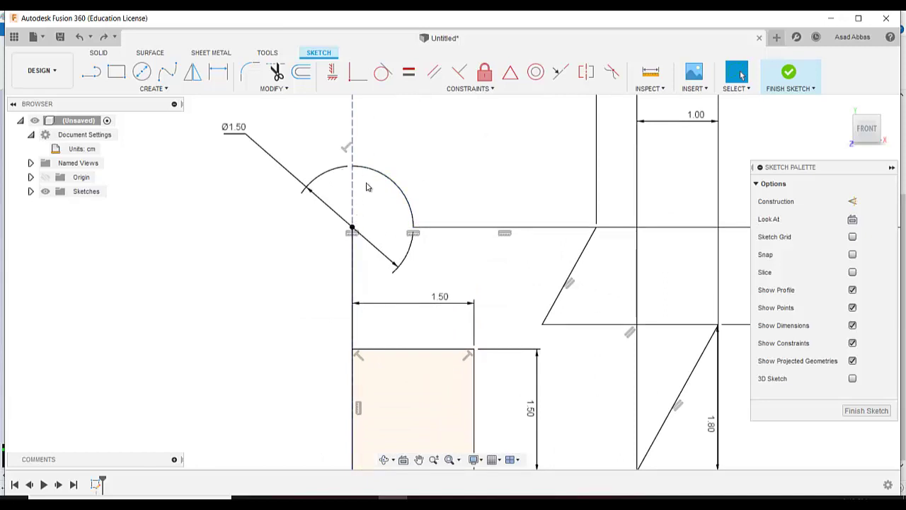
pyautogui.scroll(2, 367, 187)
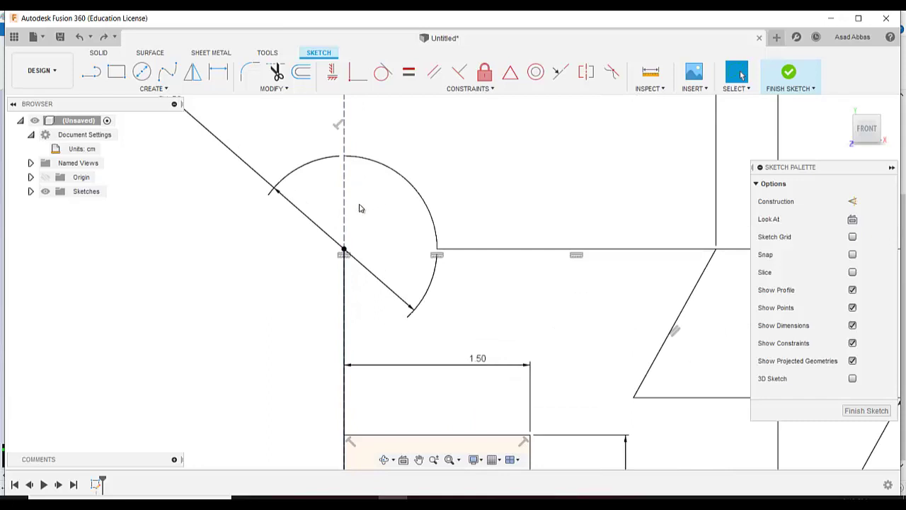
pyautogui.scroll(-2, 298, 258)
pyautogui.scroll(1, 290, 171)
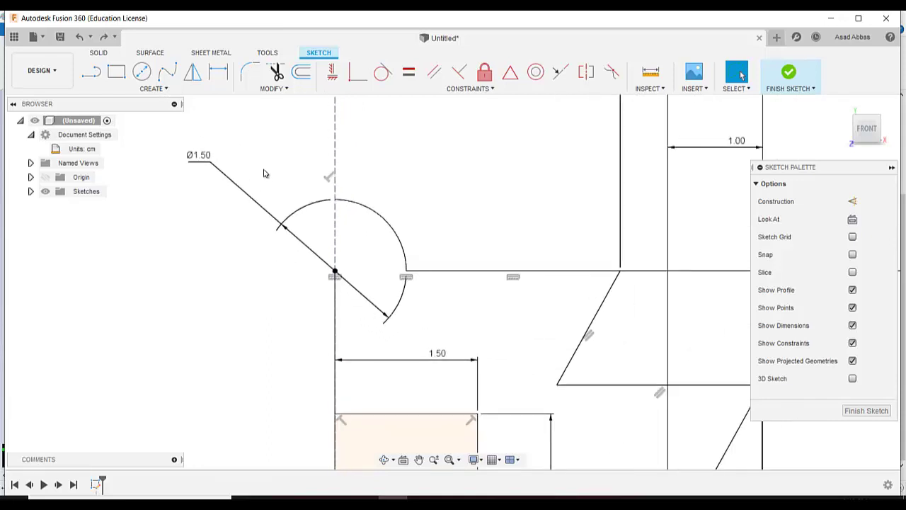
pyautogui.press('l')
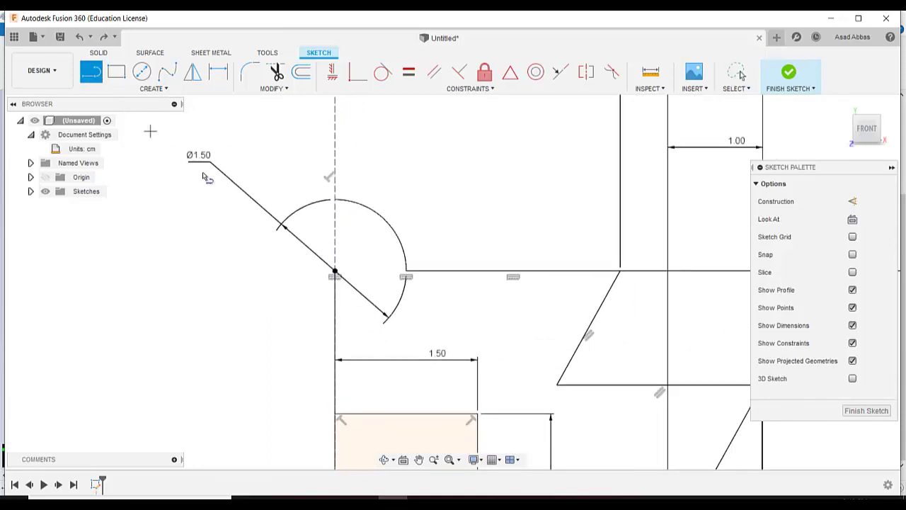
pyautogui.click(336, 202)
pyautogui.doubleClick(335, 272)
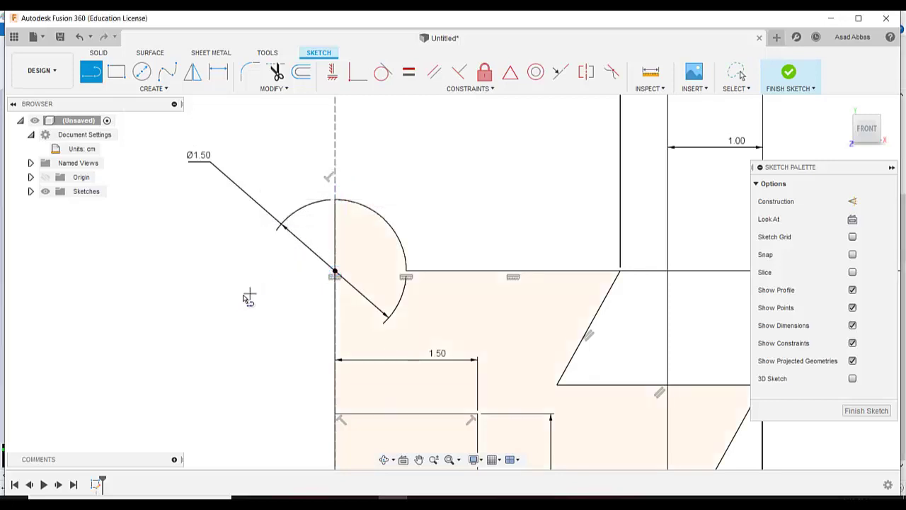
pyautogui.scroll(-3, 245, 301)
pyautogui.scroll(3, 116, 367)
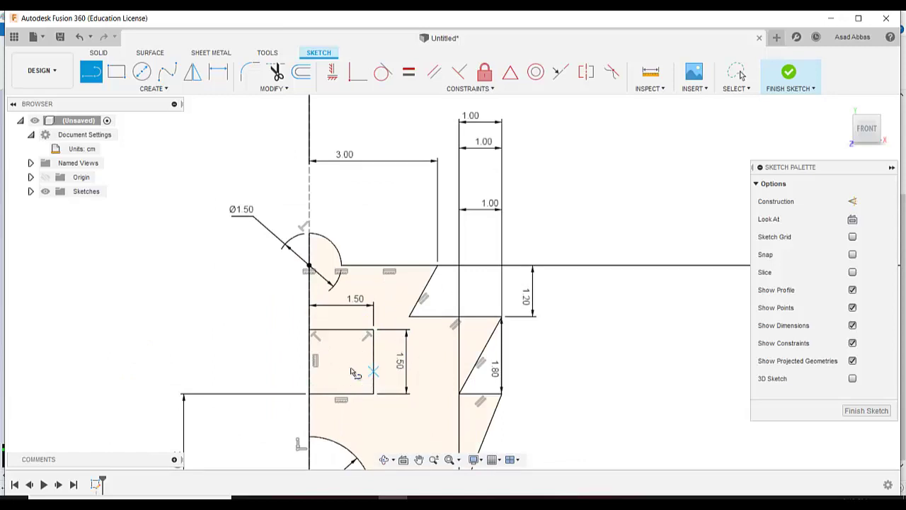
pyautogui.scroll(1, 396, 362)
pyautogui.scroll(-5, 397, 363)
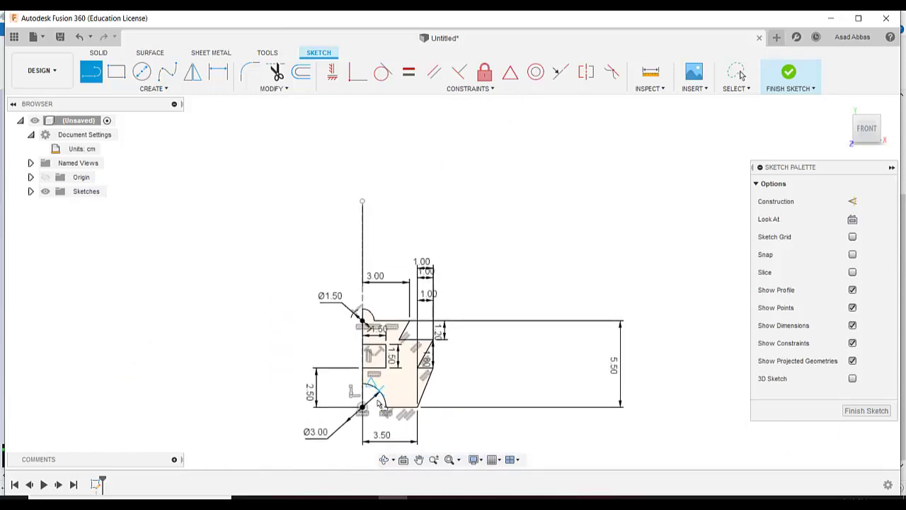
pyautogui.scroll(3, 385, 402)
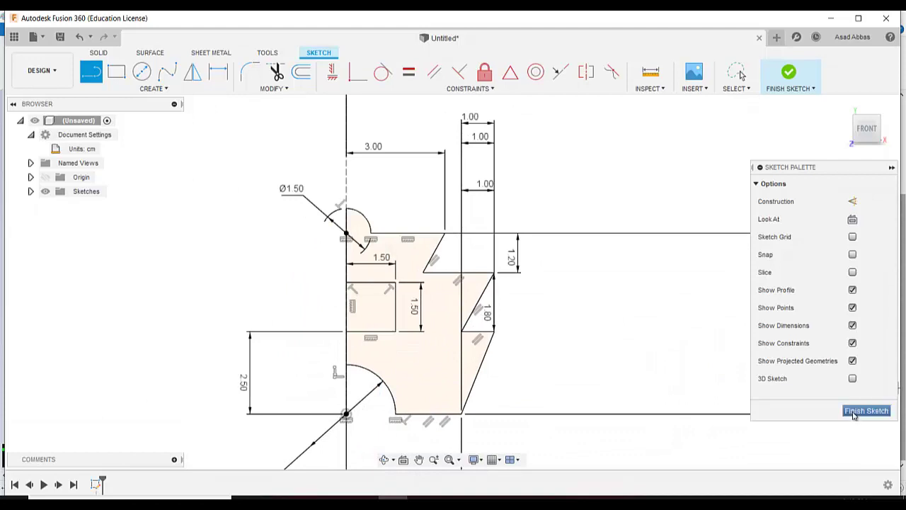
# Finish the sketch and set up a new-body Revolve of the outer profile around the vertical axis, leaving out the inner box.
pyautogui.click(856, 410)
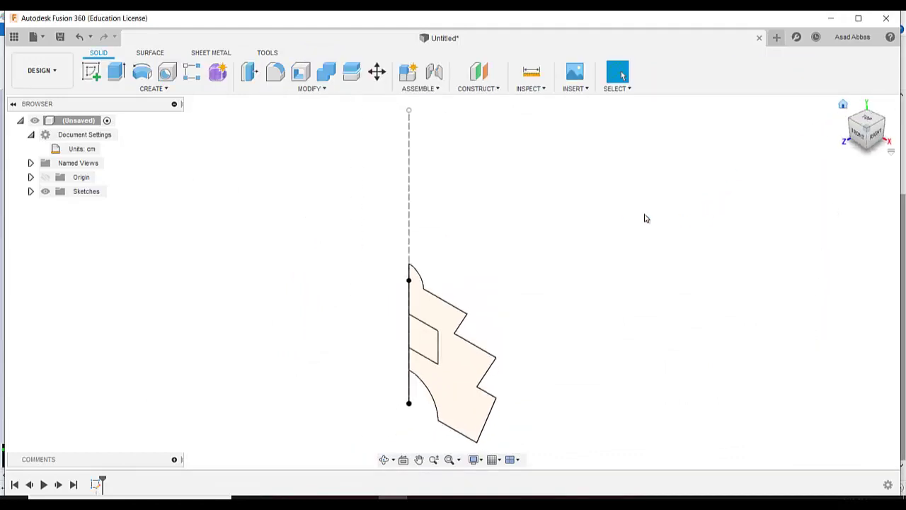
pyautogui.click(141, 73)
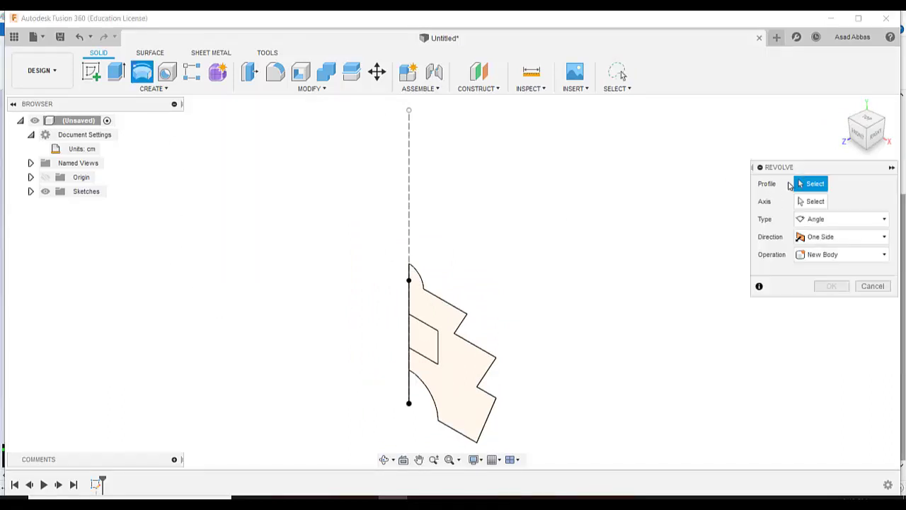
pyautogui.click(479, 379)
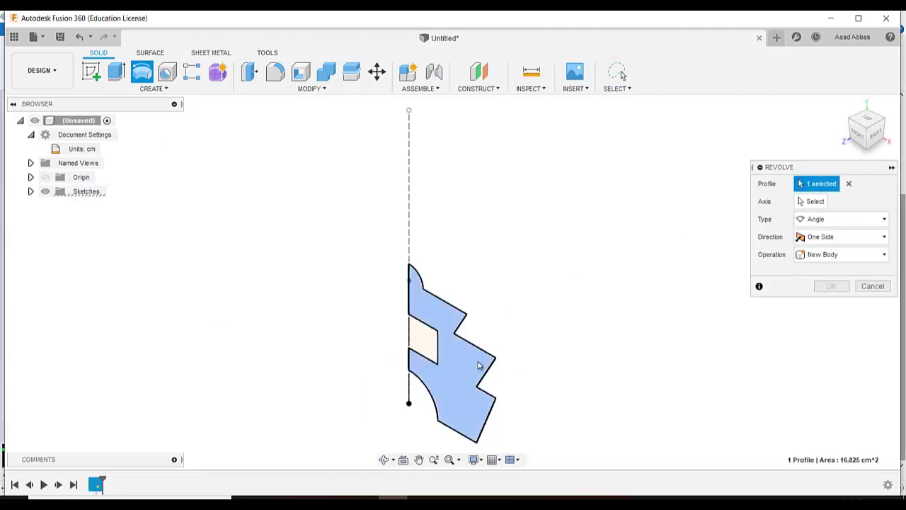
pyautogui.click(800, 202)
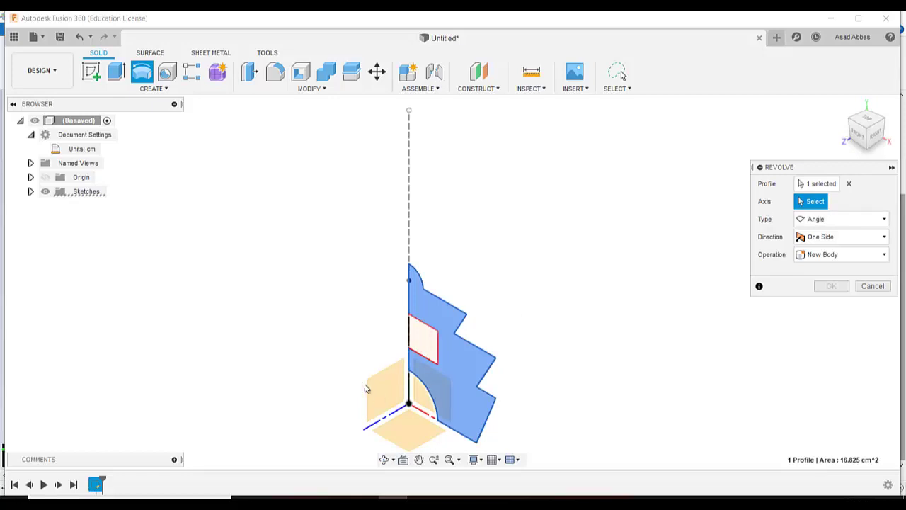
pyautogui.click(422, 389)
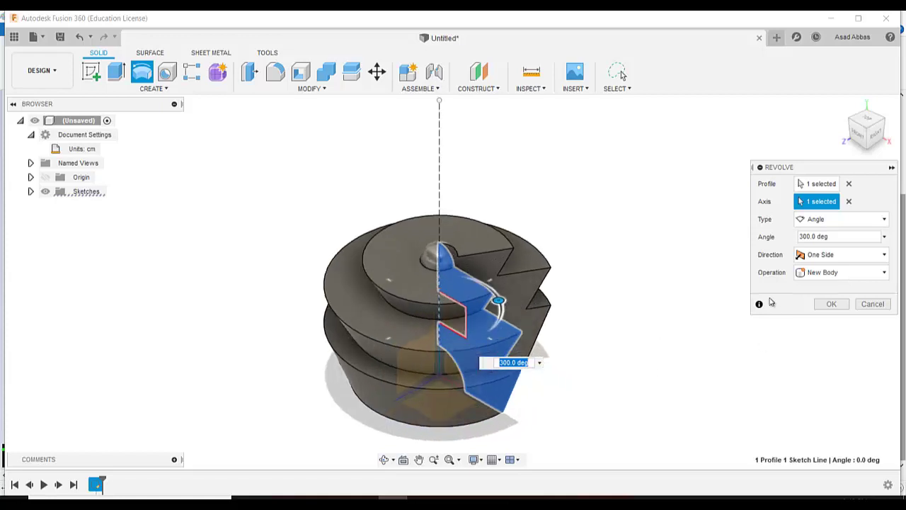
# Try the Full revolve type, and return the type to Angle.
pyautogui.click(814, 219)
pyautogui.click(814, 237)
pyautogui.click(814, 225)
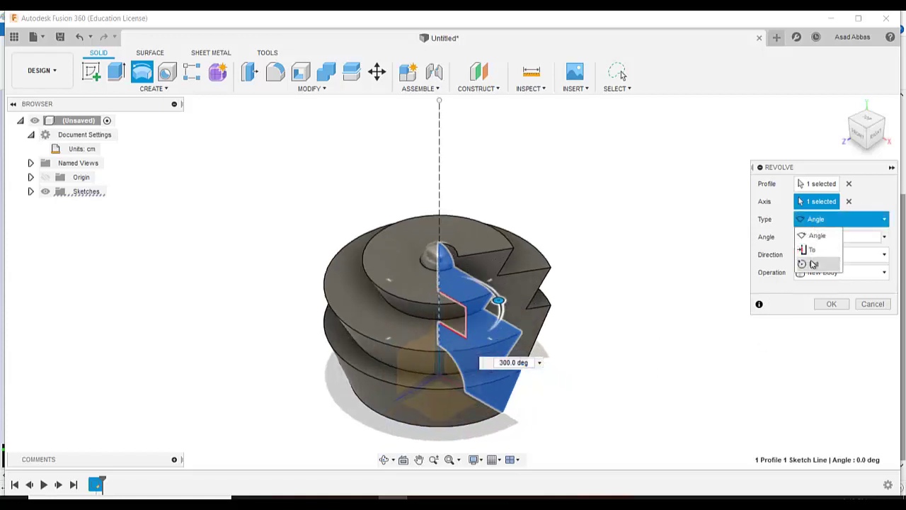
pyautogui.click(811, 263)
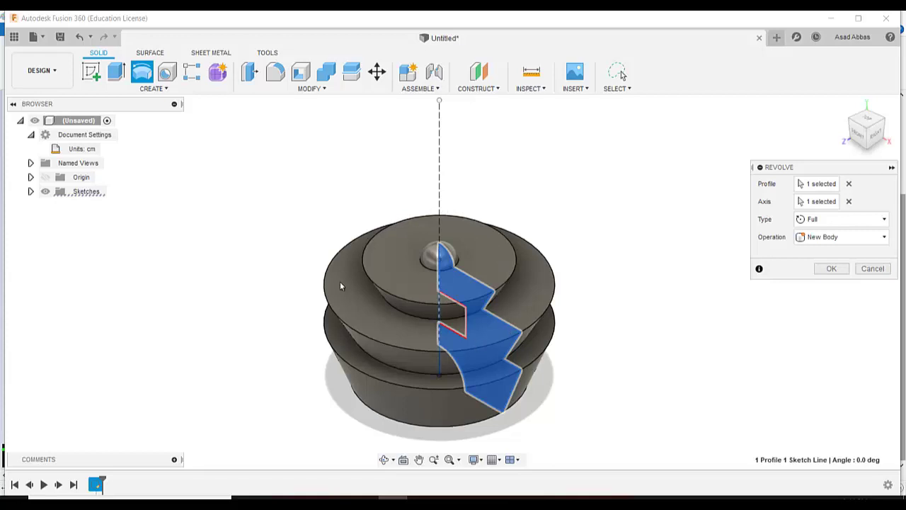
pyautogui.click(821, 219)
pyautogui.click(827, 219)
pyautogui.click(836, 219)
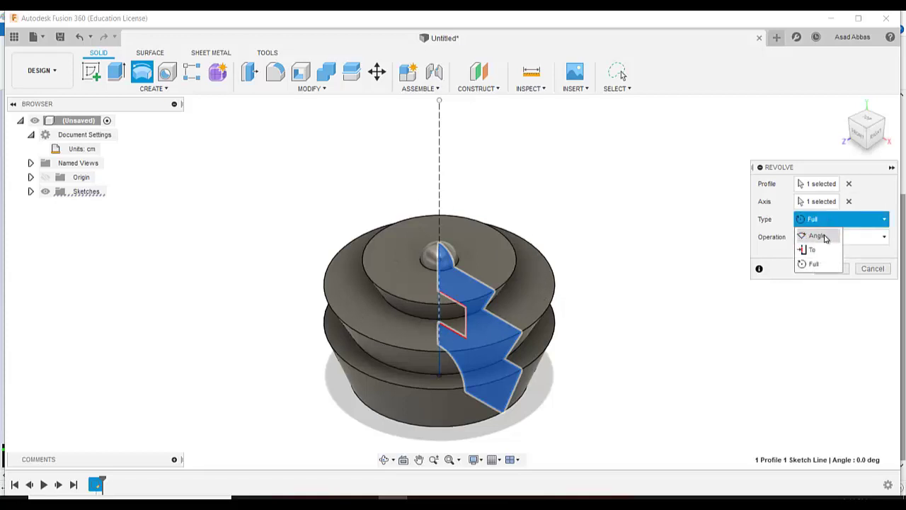
pyautogui.click(808, 263)
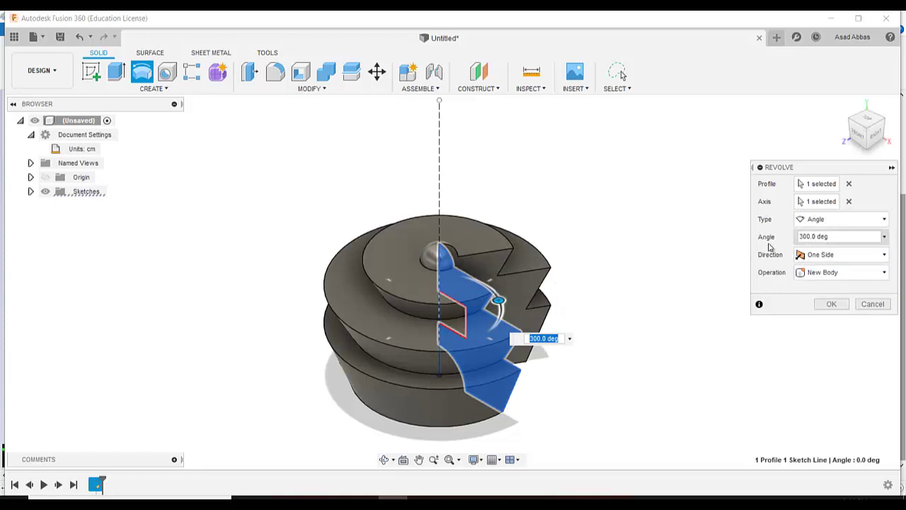
# Vary the revolve angle directly on the model, to 150 degrees and to 315 degrees.
pyautogui.moveTo(499, 300); pyautogui.dragTo(396, 303)
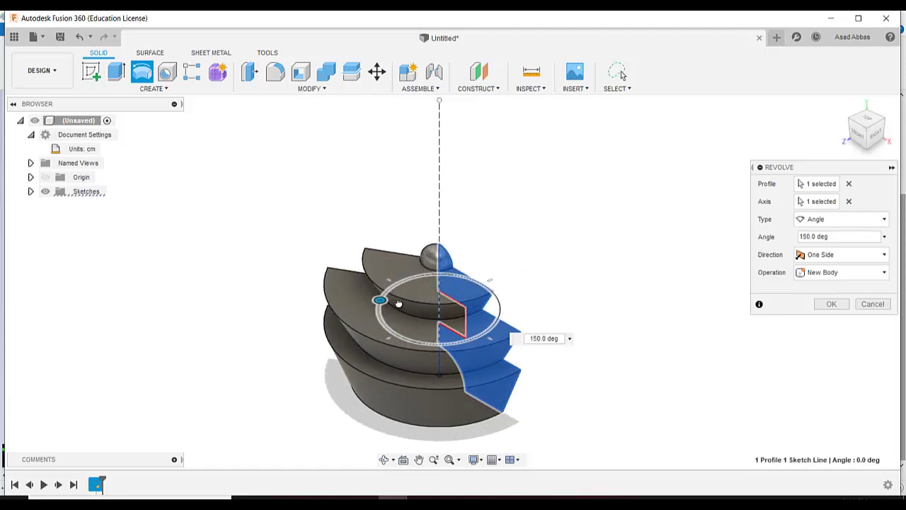
pyautogui.moveTo(399, 303); pyautogui.dragTo(398, 302)
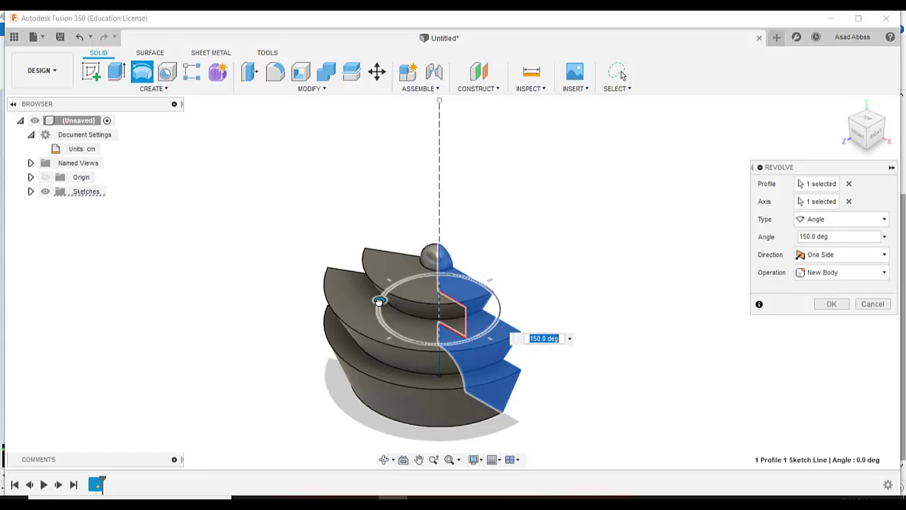
pyautogui.moveTo(379, 301); pyautogui.dragTo(565, 312)
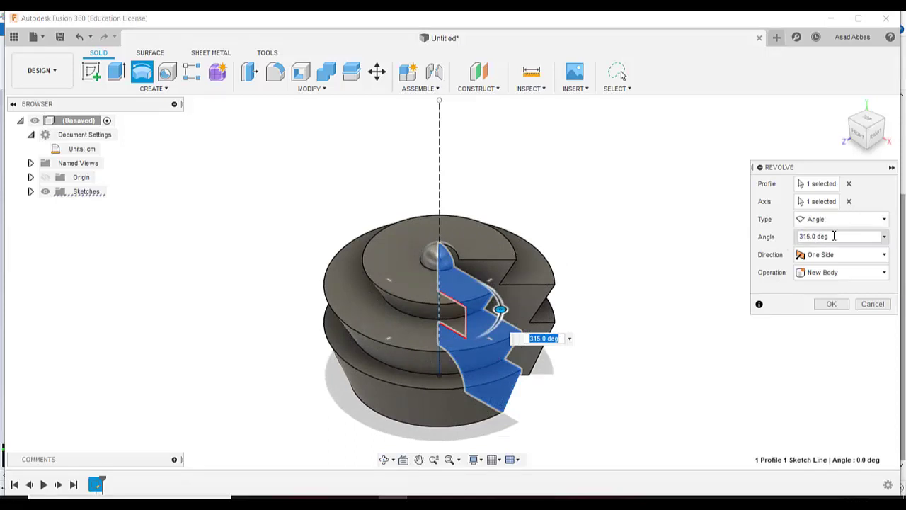
# Set the revolve angle to 300 degrees, create the body, and look into its open cutaway.
pyautogui.write('300')
pyautogui.click(829, 307)
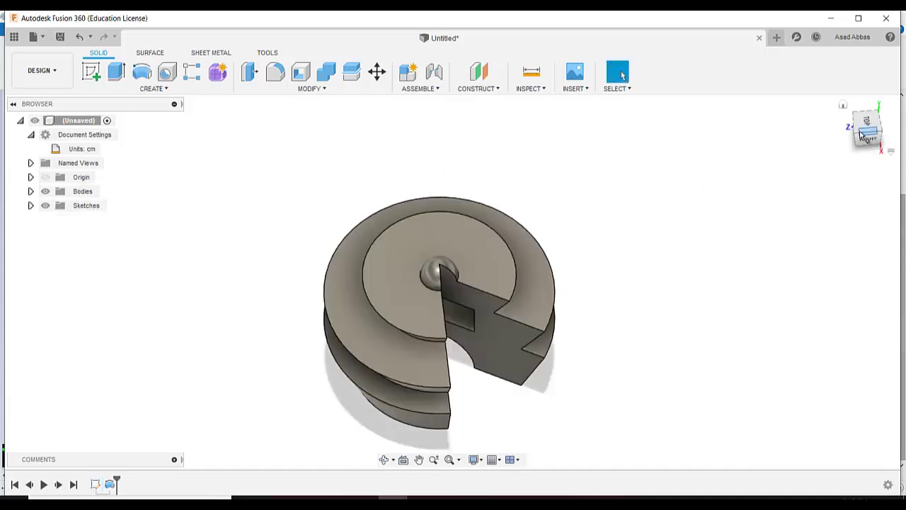
pyautogui.moveTo(861, 136)
pyautogui.mouseDown()
pyautogui.moveTo(869, 120)
pyautogui.moveTo(871, 129)
pyautogui.moveTo(617, 234)
pyautogui.mouseUp()
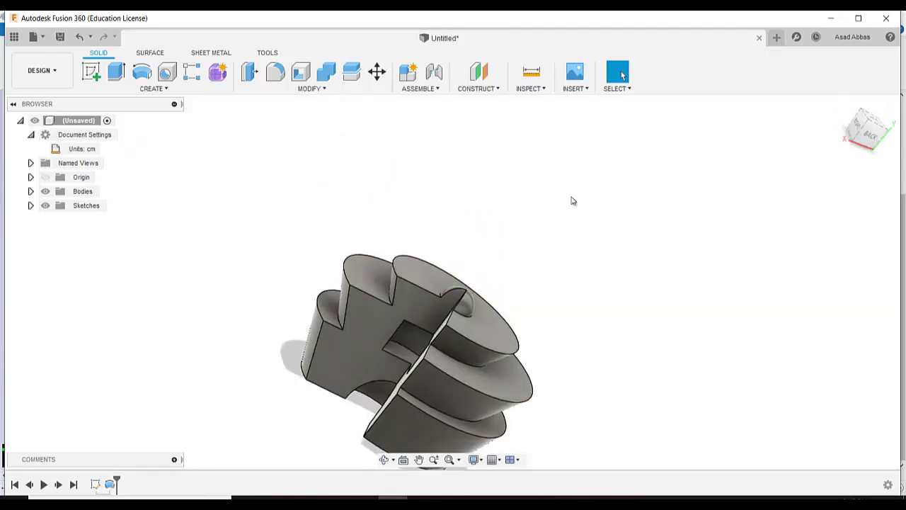
# Edit the revolve feature to an angle of 180 degrees and inspect the flat section face from the back.
pyautogui.doubleClick(108, 486)
pyautogui.click(826, 237)
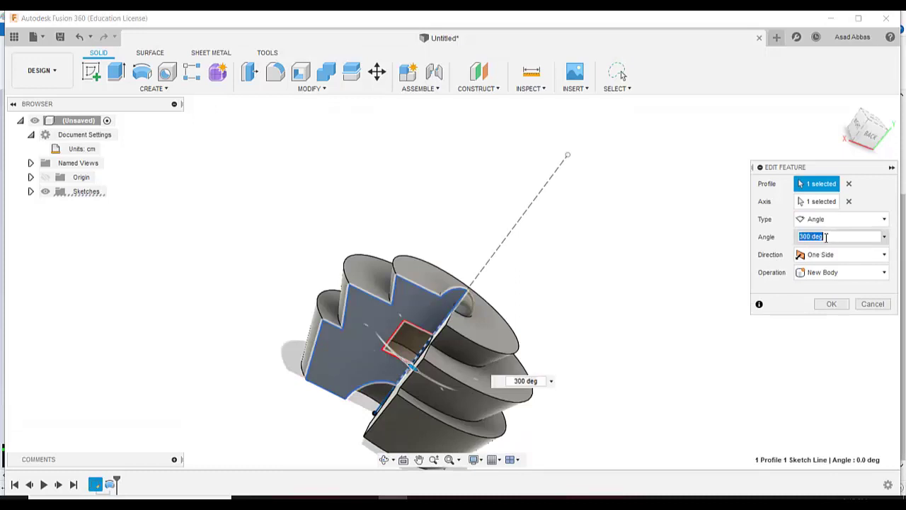
pyautogui.write('180')
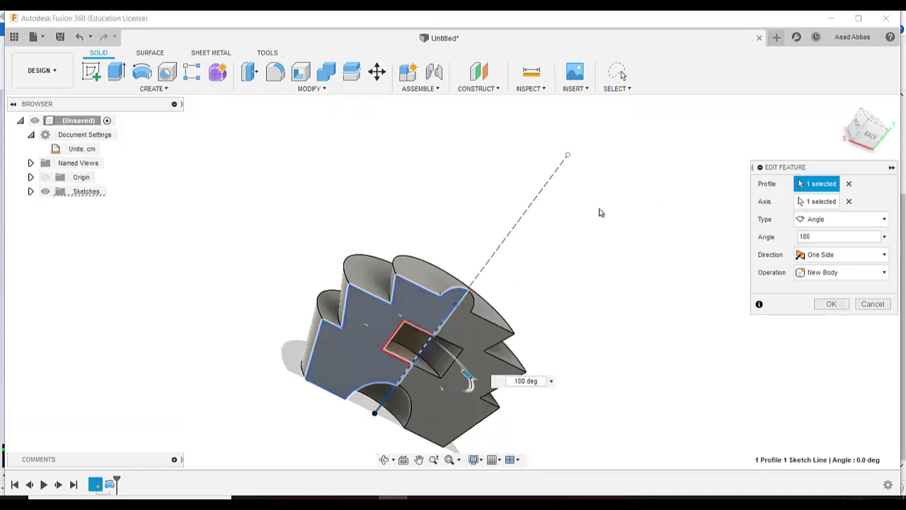
pyautogui.click(888, 135)
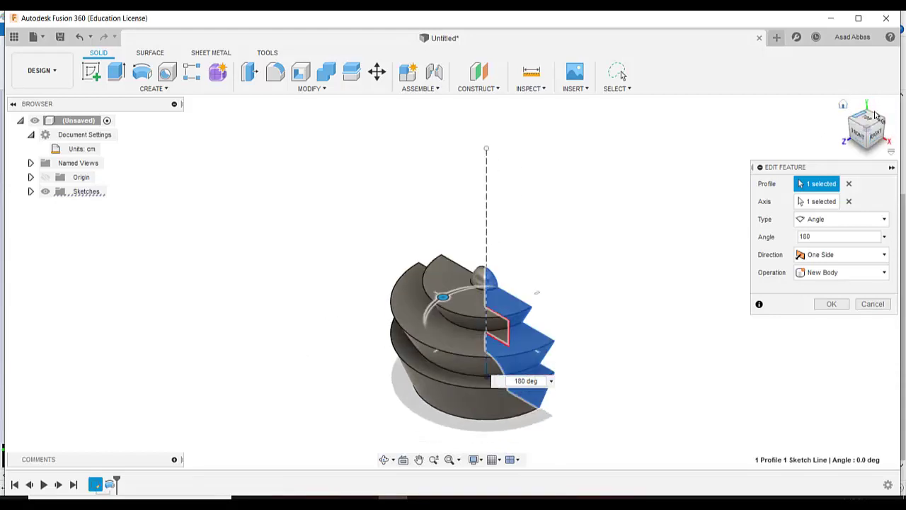
pyautogui.moveTo(842, 140); pyautogui.dragTo(718, 116)
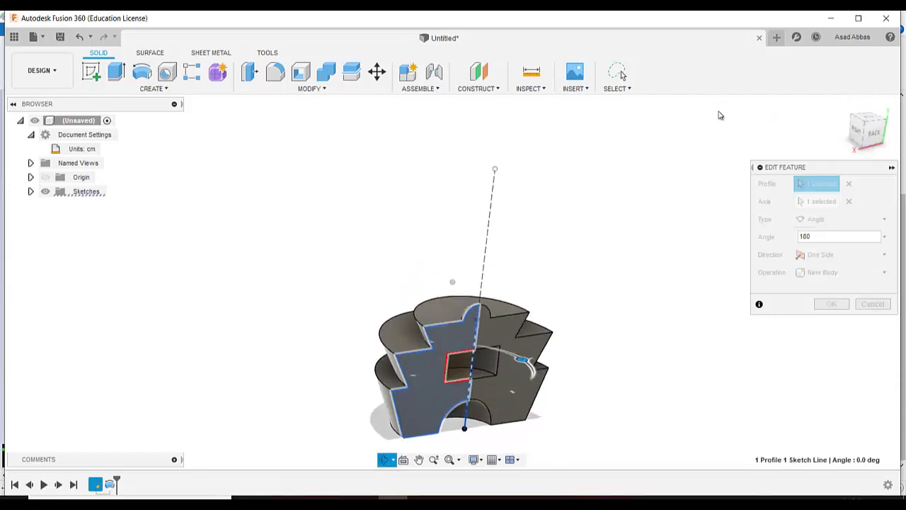
pyautogui.click(875, 133)
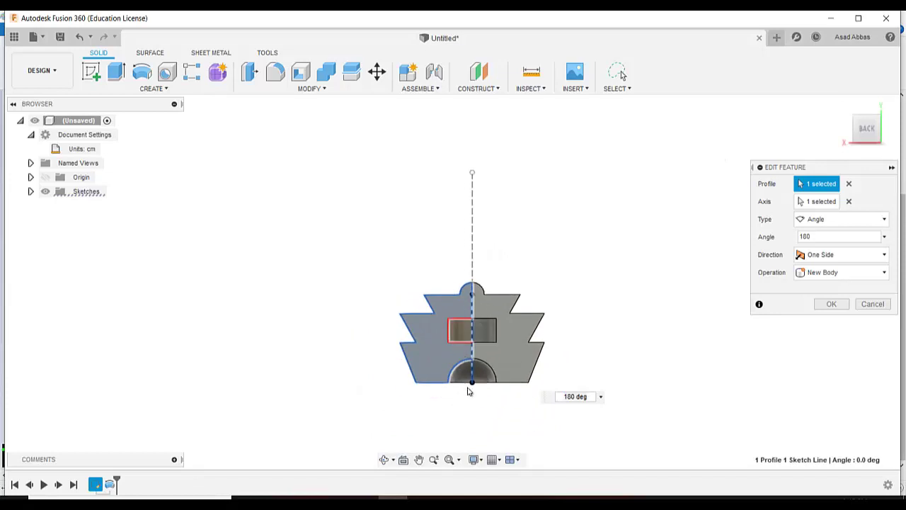
pyautogui.click(829, 305)
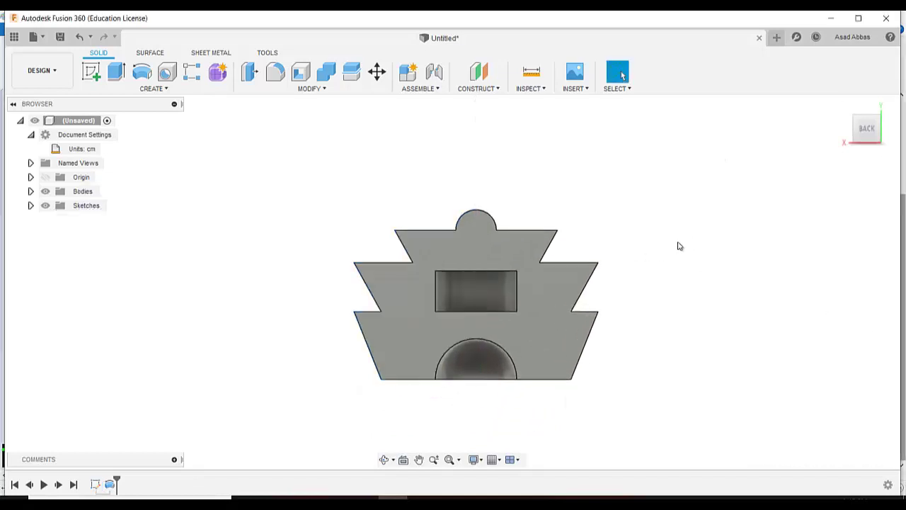
pyautogui.scroll(4, 415, 398)
pyautogui.scroll(-4, 489, 339)
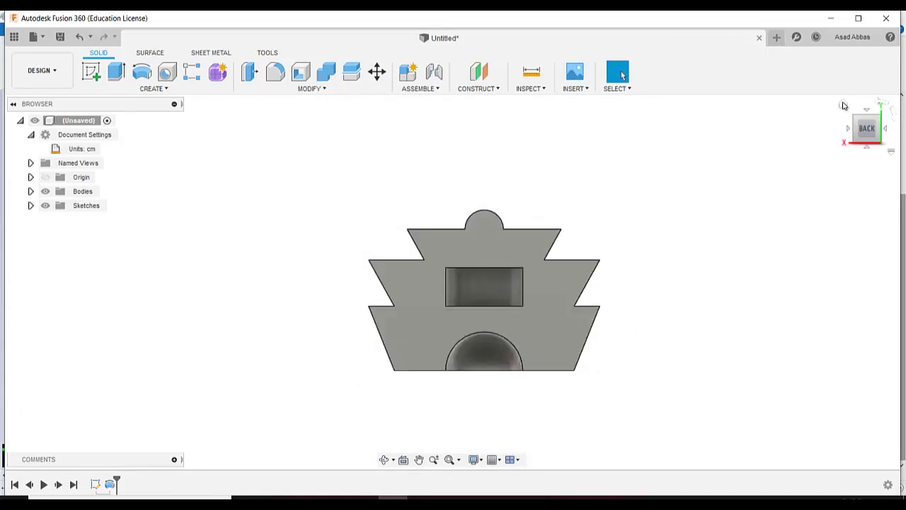
# Edit the revolve feature again and set its angle to 300 degrees, viewing the model from the home orientation.
pyautogui.click(843, 105)
pyautogui.doubleClick(110, 484)
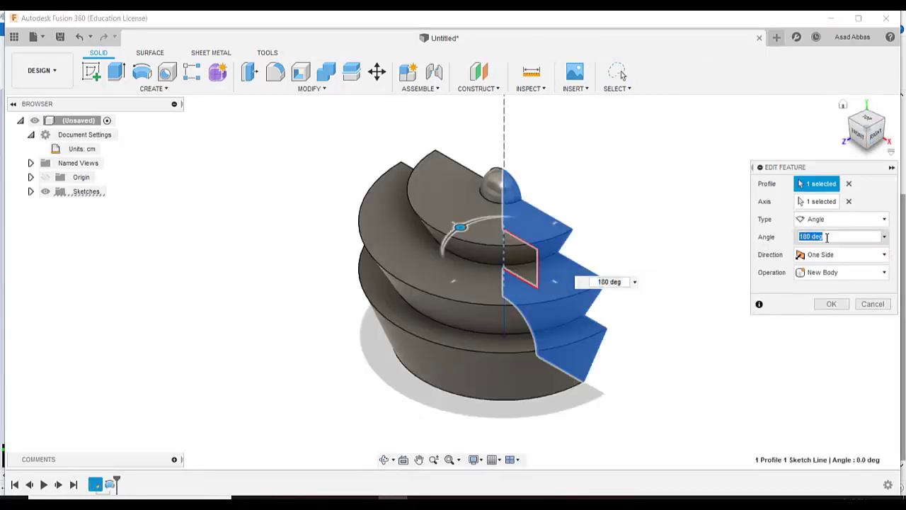
pyautogui.click(829, 238)
pyautogui.write('360')
pyautogui.click(831, 304)
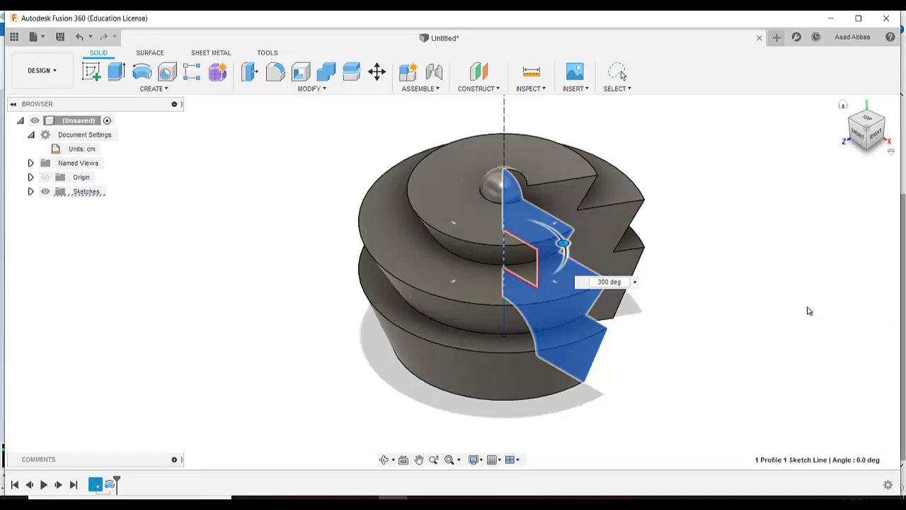